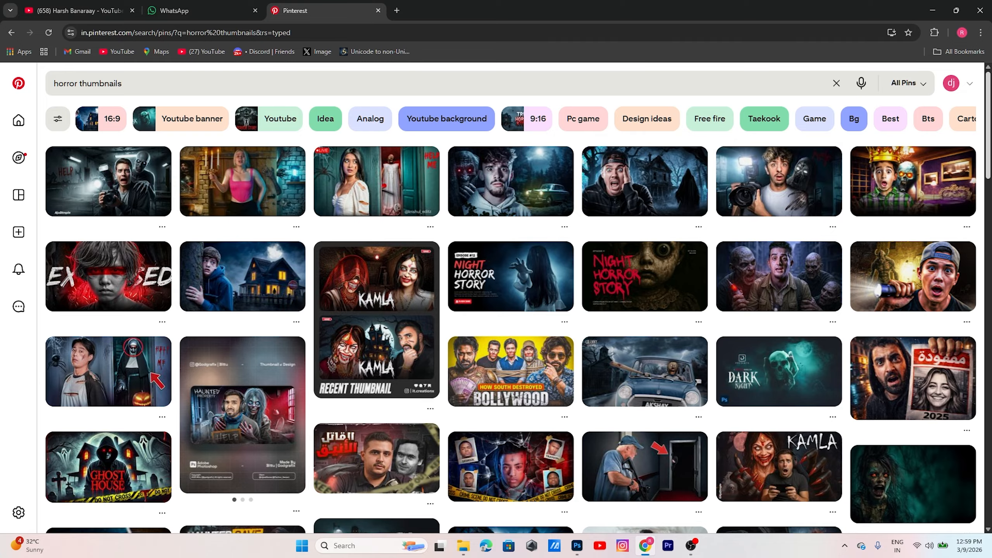
Step: Browse the horror thumbnail results for inspiration and examine the pin of the man holding a camera with a ghost behind him
scroll(508, 336, "down", 10)
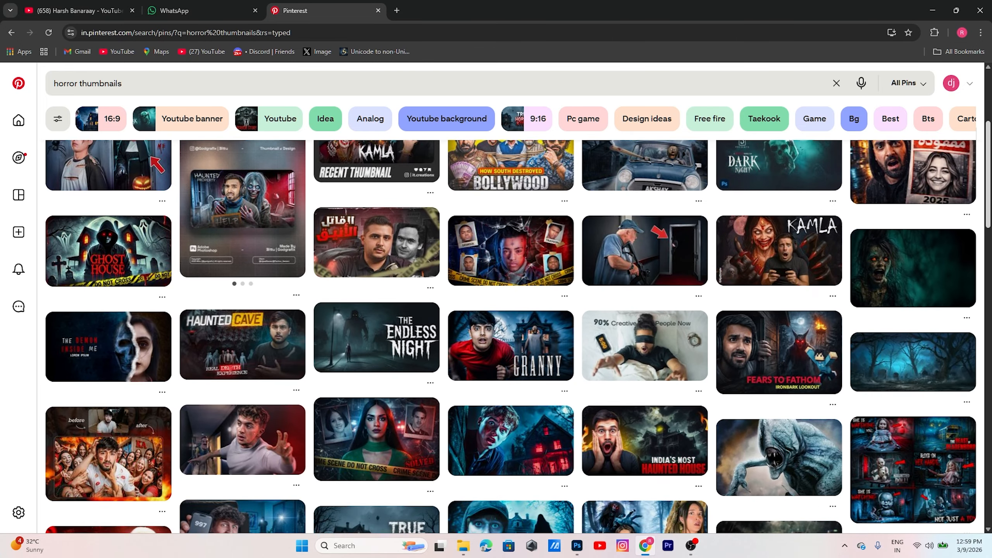
scroll(508, 336, "down", 15)
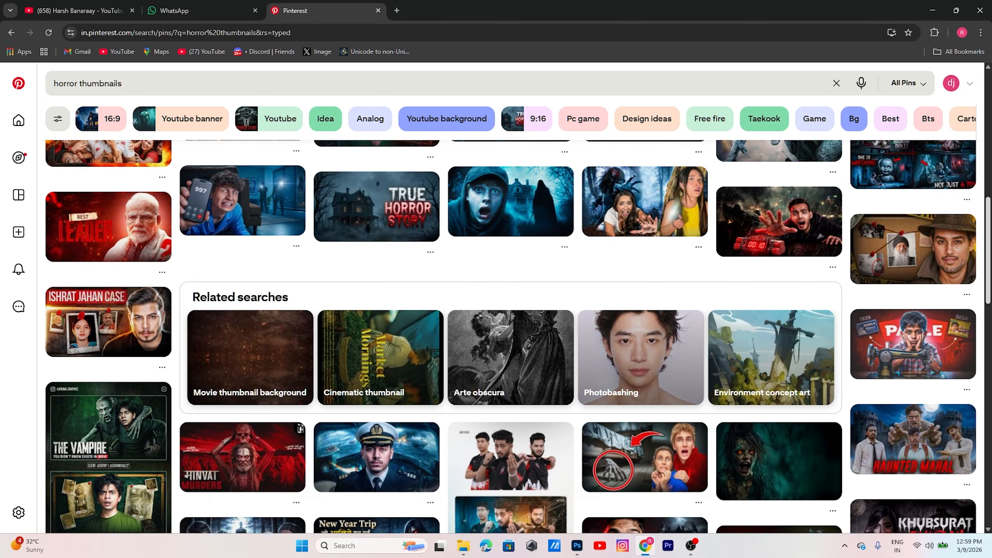
scroll(507, 336, "down", 5)
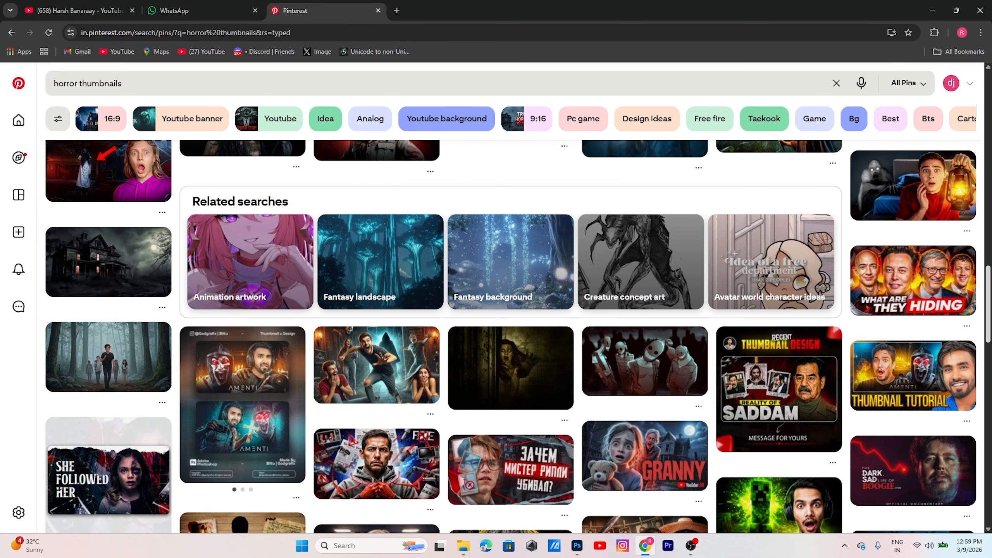
scroll(508, 336, "up", 10)
scroll(508, 336, "down", 15)
scroll(780, 184, "down", 5)
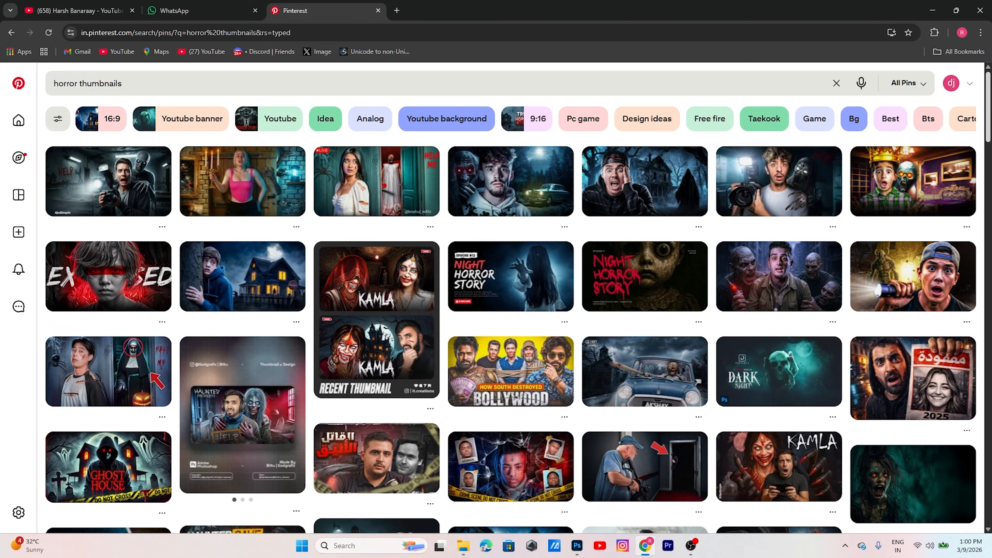
left_click(780, 184)
scroll(297, 226, "down", 2)
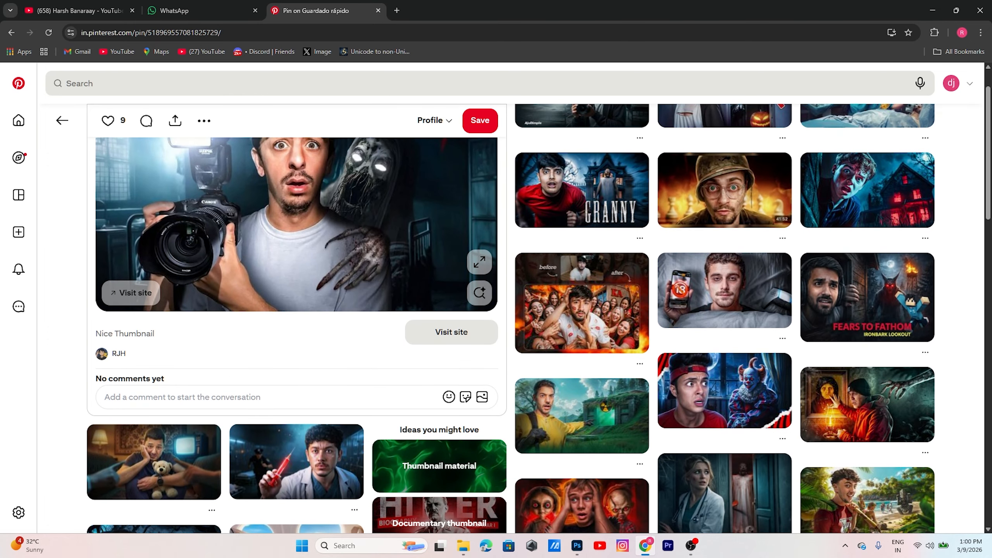
scroll(510, 319, "up", 2)
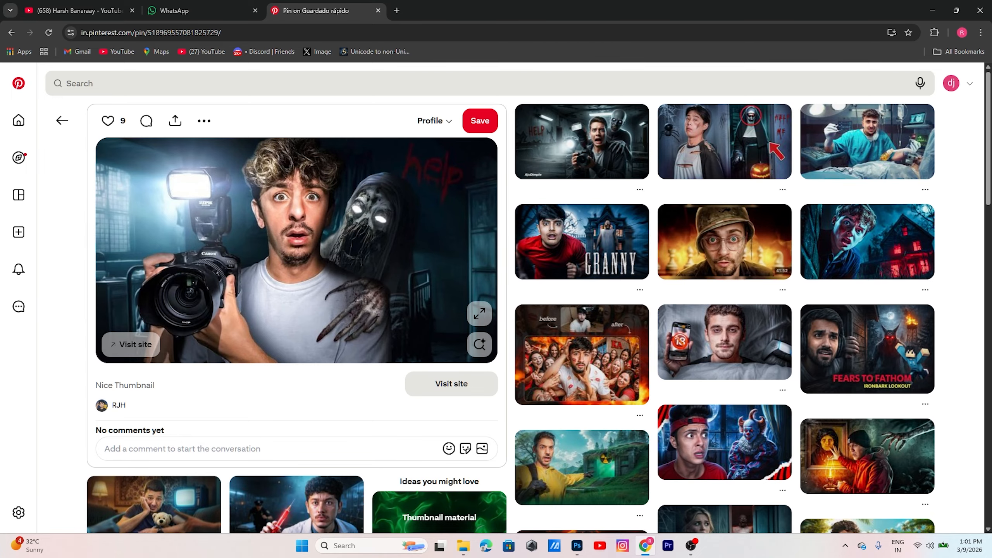
Step: Switch to Photoshop and set up a new 1920 x 1080 px document at 300 ppi with a white background
left_click(577, 546)
left_click(32, 74)
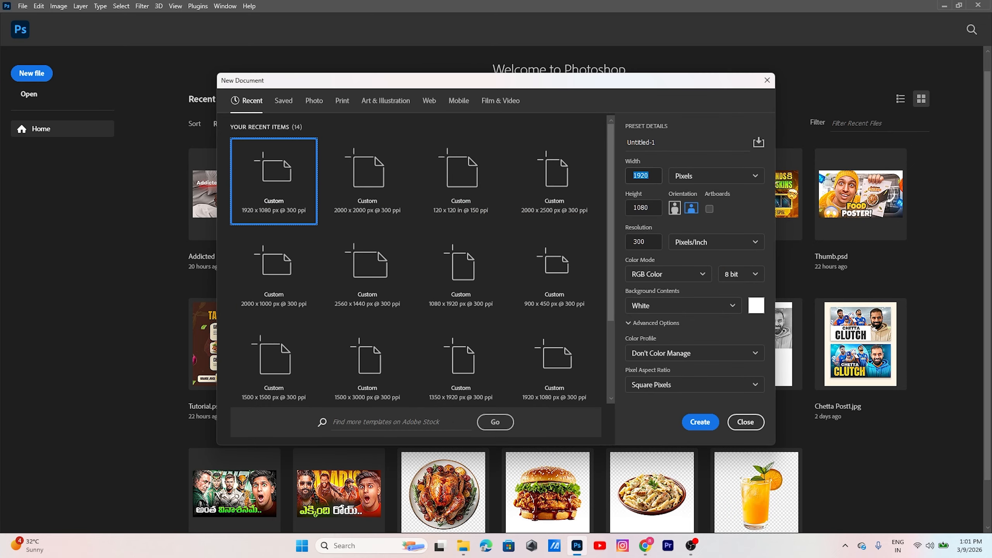
left_click(641, 207)
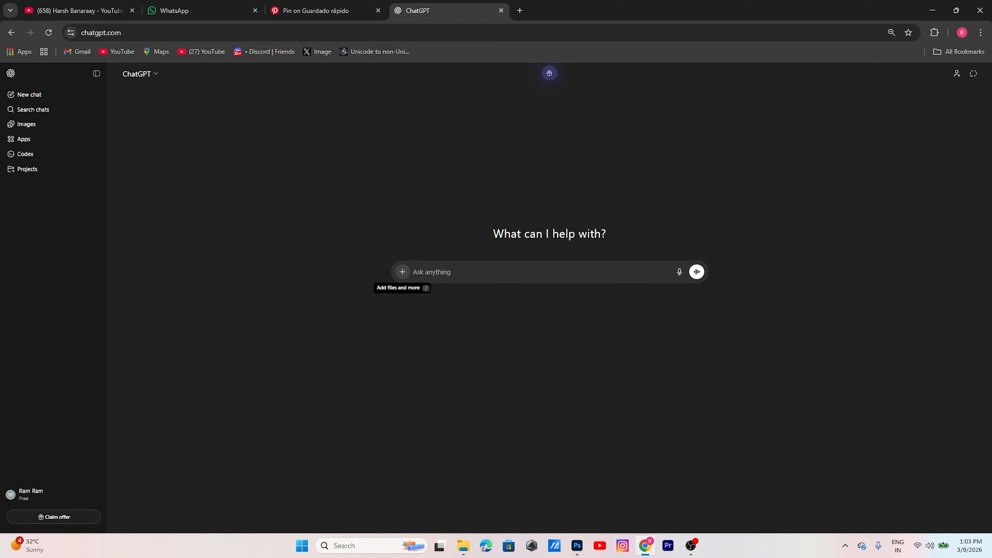
Step: Attach the photo of the surprised man in the yellow T-shirt to a new ChatGPT message
left_click(403, 272)
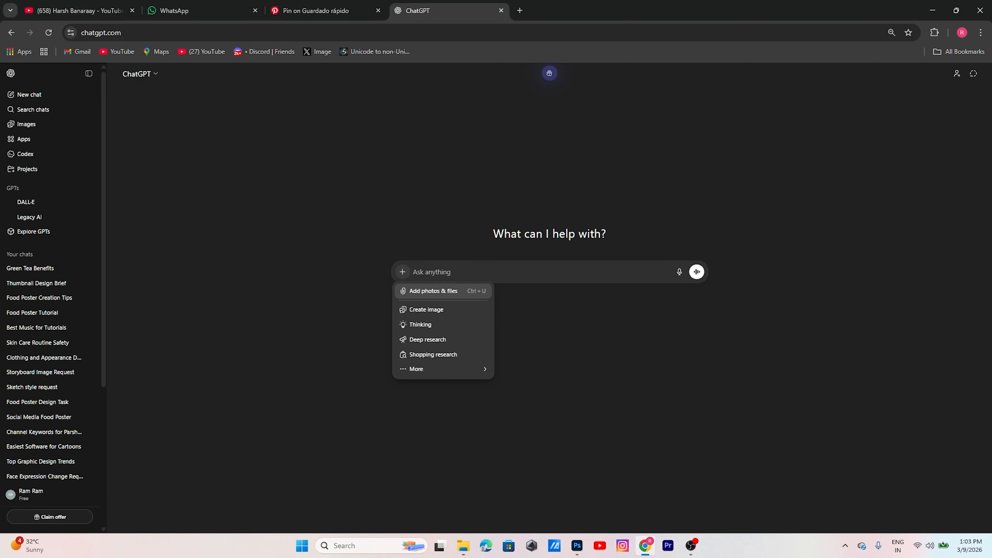
left_click(429, 288)
scroll(430, 287, "down", 8)
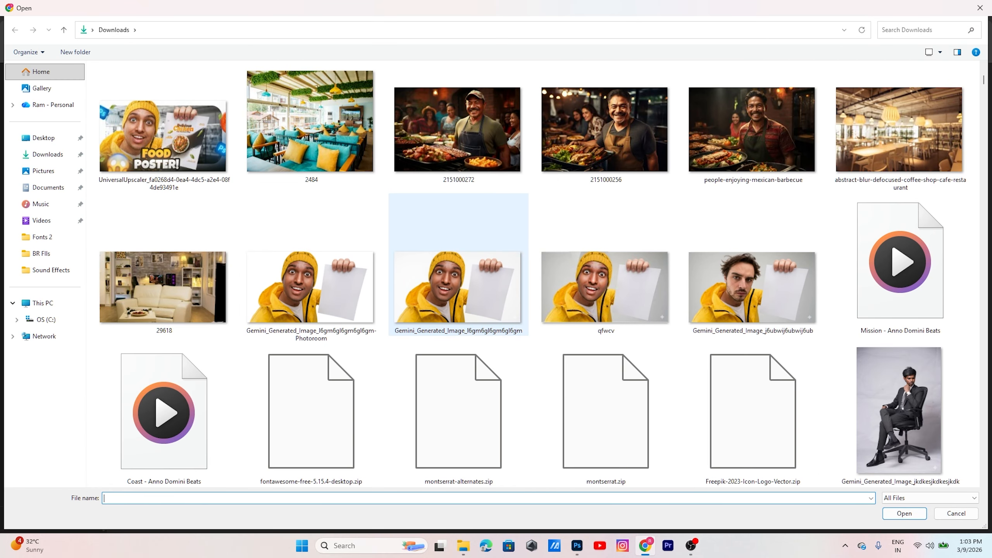
double_click(430, 288)
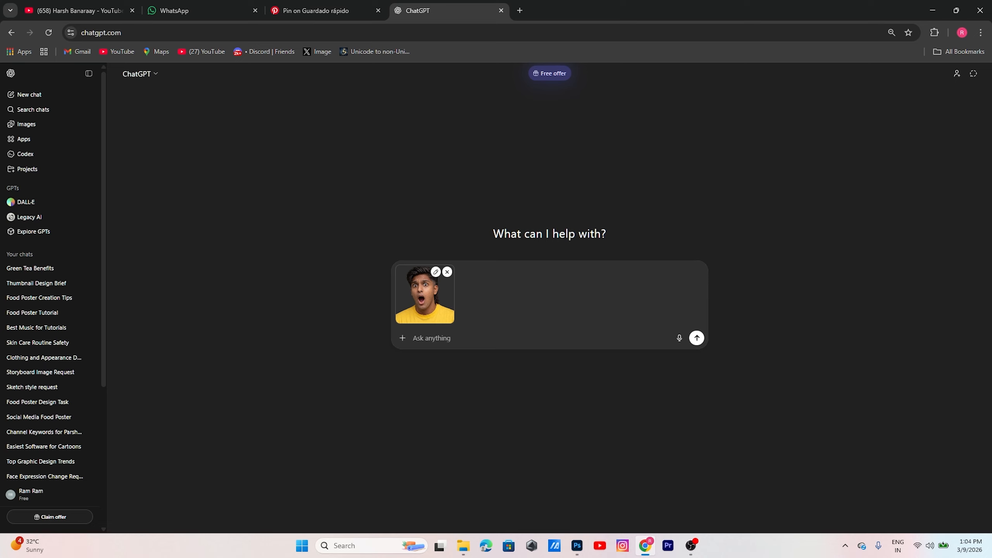
Step: Send the prompt "change the face expression to scared and full tensioned and exitment in the face"
type("change the face expression to scared and full tensioned and e")
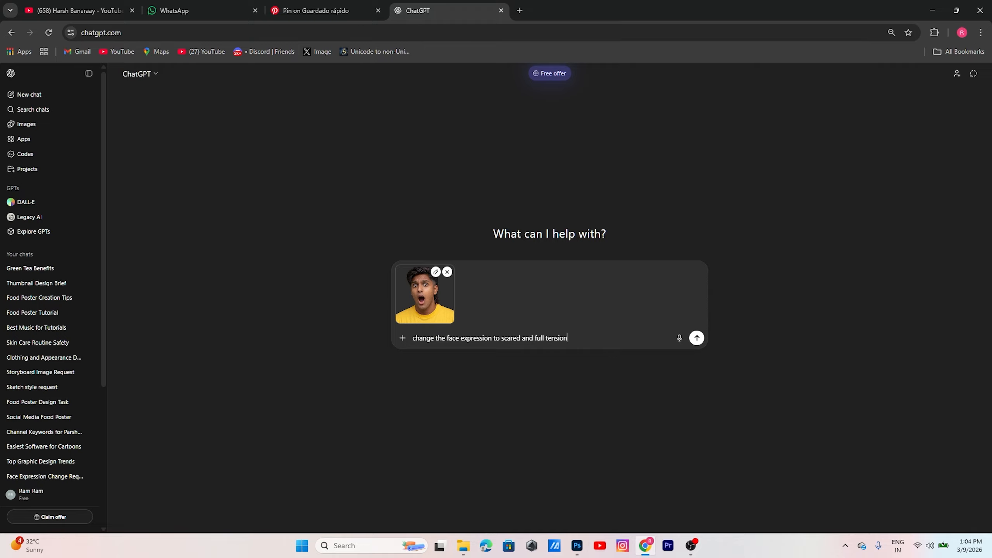
type("xitment in the face")
key("Return")
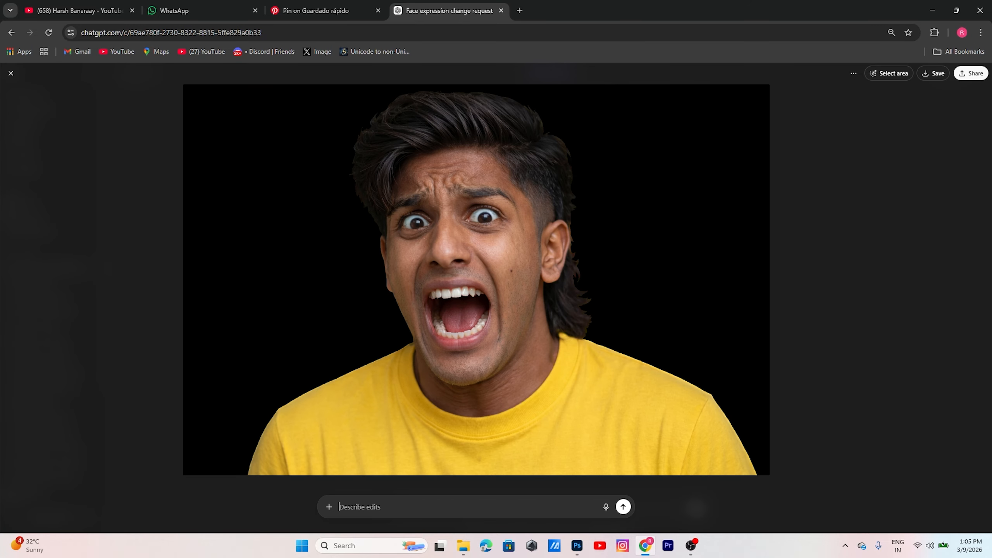
Step: Open the generated image of the screaming man at full size and save it to the computer
key("Escape")
left_click(490, 334)
left_click(933, 74)
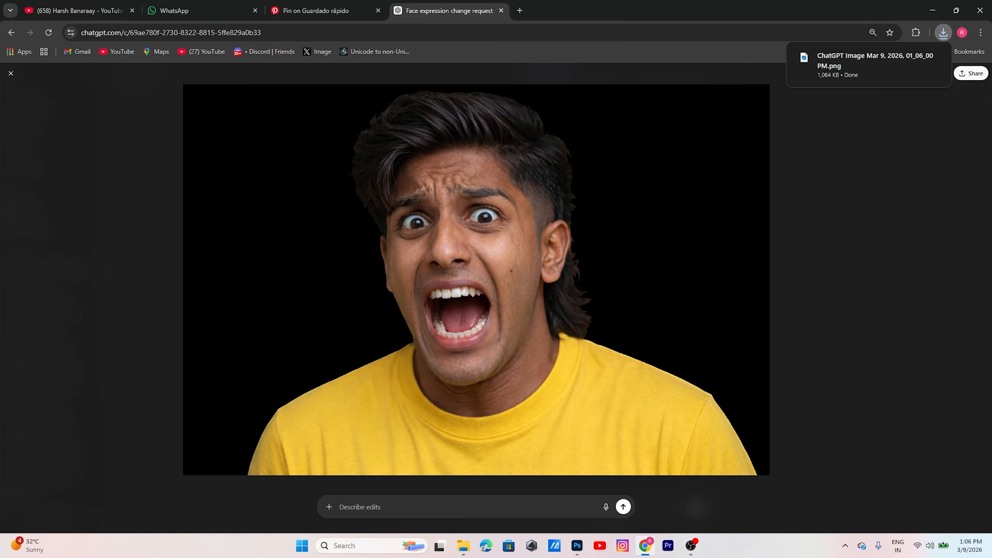
Step: Place the newly downloaded ChatGPT image from the Downloads folder into the Photoshop document as a new layer
left_click(577, 546)
left_click(463, 546)
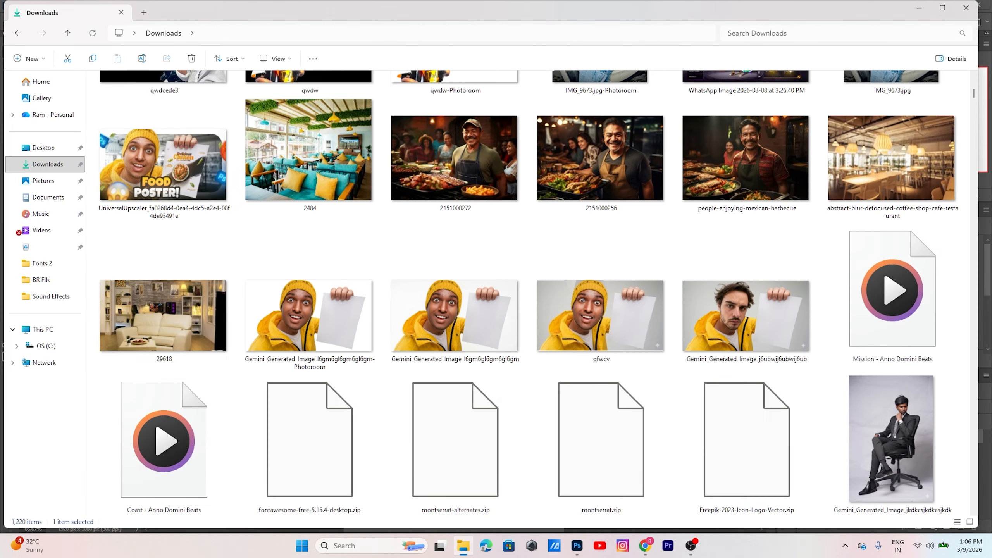
left_click(48, 164)
left_click_drag(162, 133, 432, 365)
key("Return")
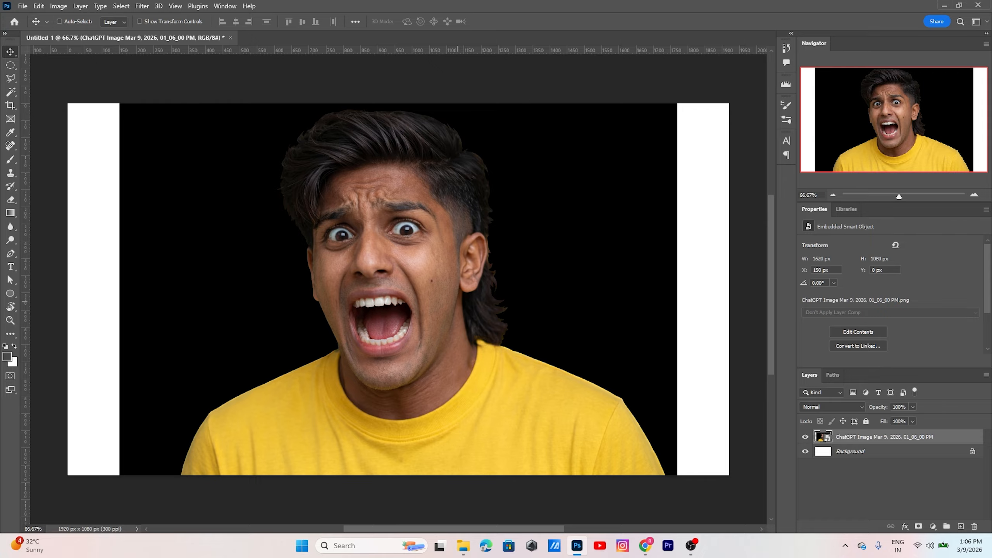
key("alt+Tab")
key("alt+Tab")
key("w")
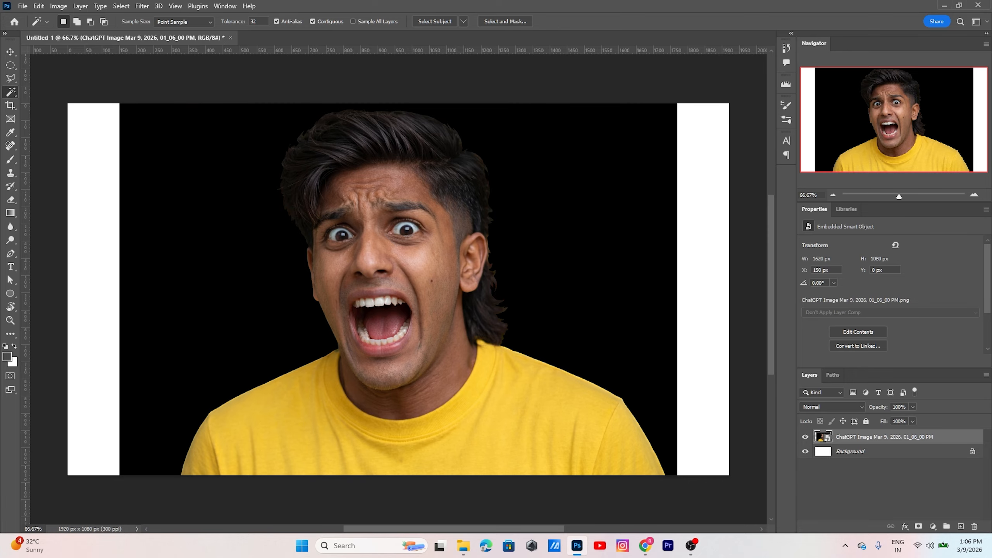
right_click(10, 65)
left_click(66, 65)
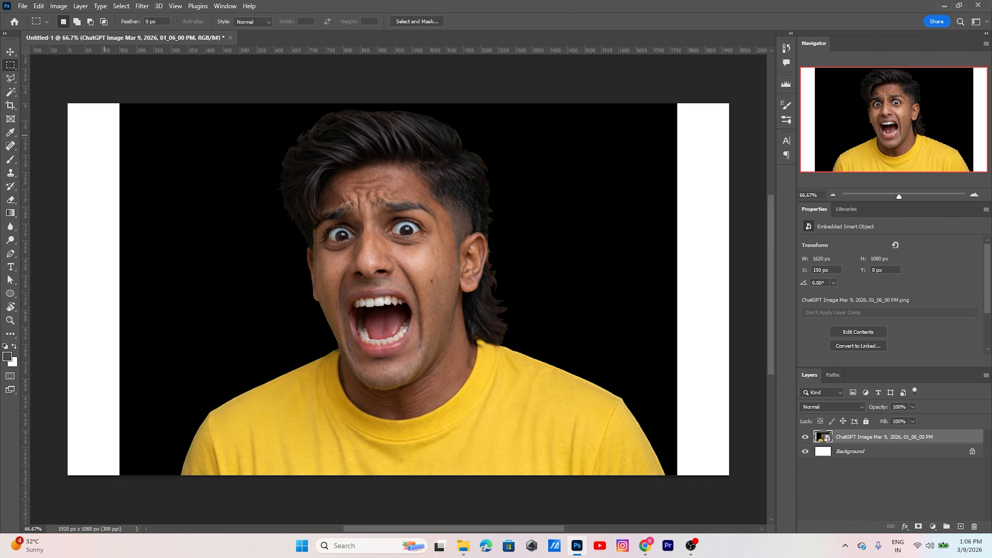
scroll(289, 364, "up", 5)
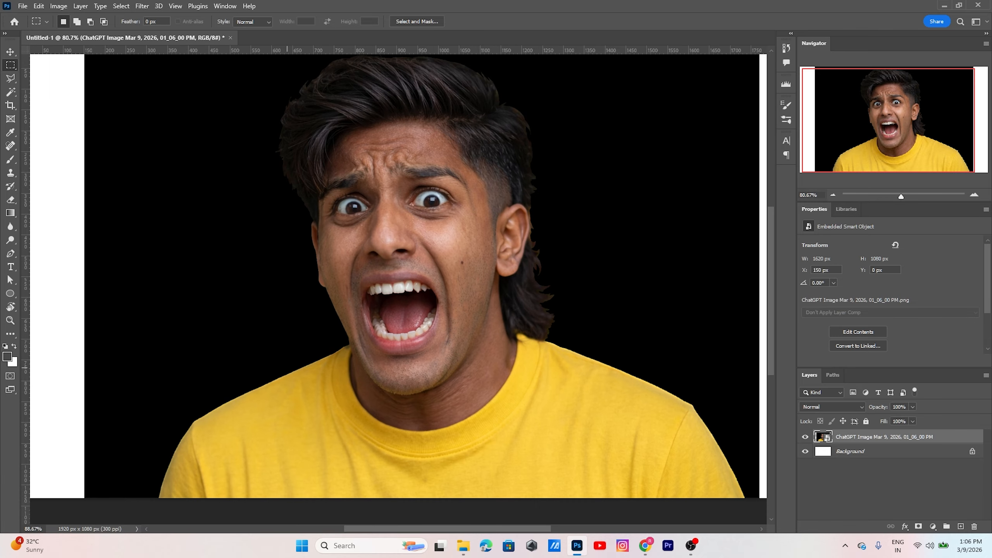
Step: Switch to the browser and open Photoroom's background remover page in a new tab
key("alt+Tab")
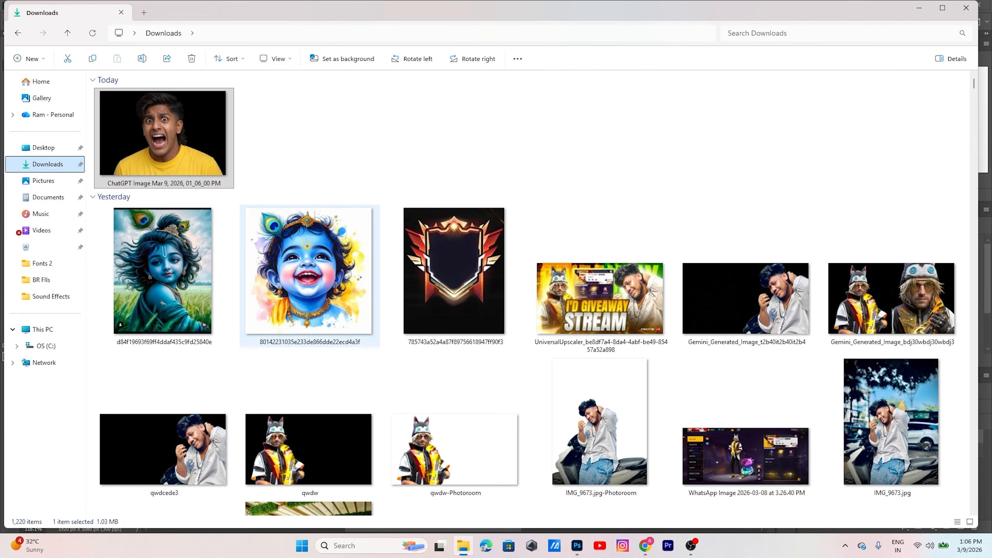
key("alt+Tab")
key("Tab")
key("ctrl+t")
type("re")
key("Down")
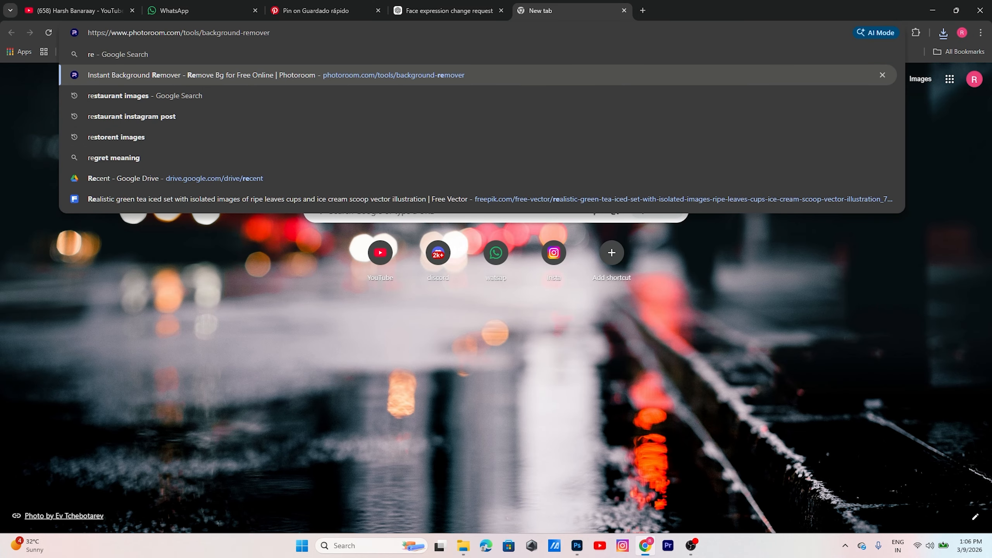
key("Return")
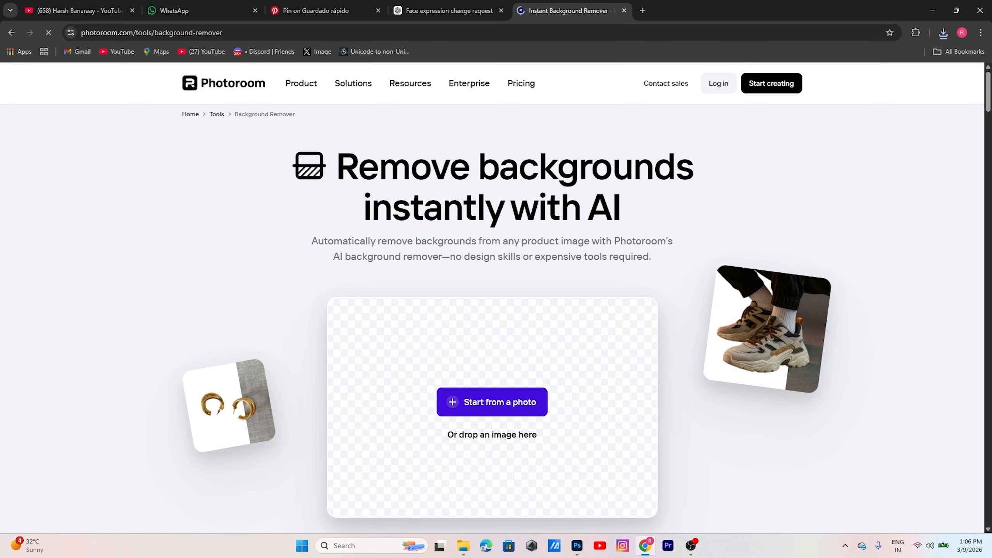
Step: Upload the ChatGPT image from Downloads to the background remover and download the resulting cutout
key("alt+Tab")
left_click_drag(164, 138, 433, 310)
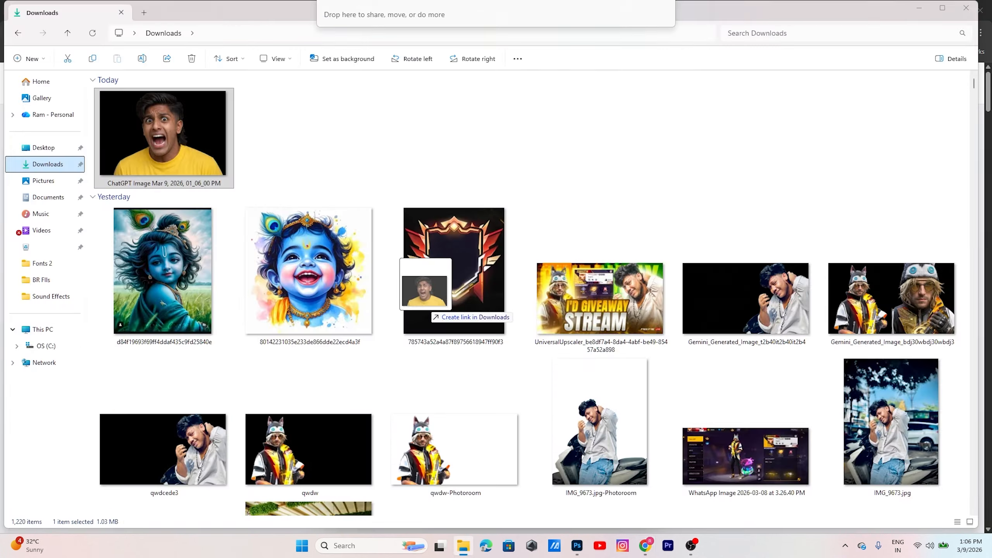
key("alt+Tab")
left_click_drag(493, 336, 492, 336)
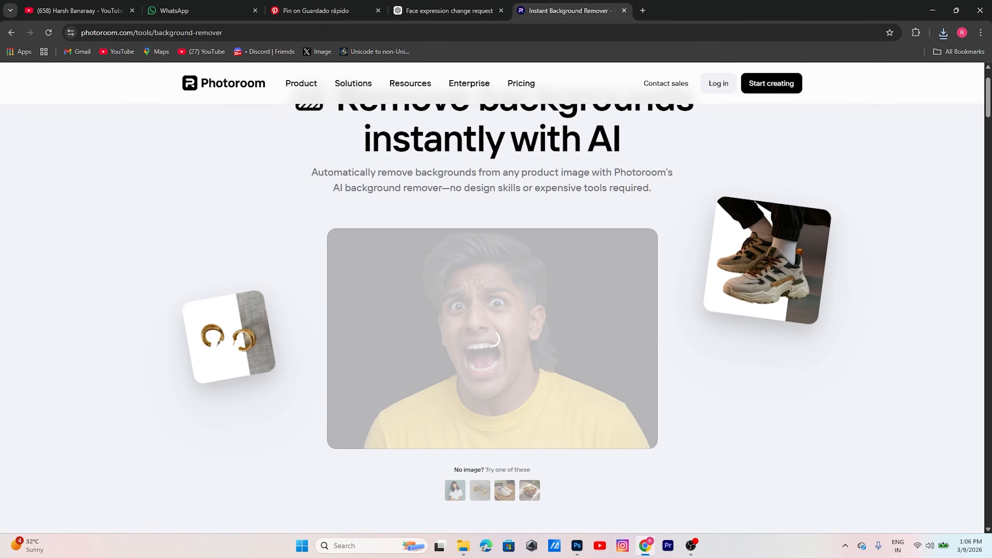
scroll(492, 336, "down", 1)
left_click(604, 460)
left_click(625, 393)
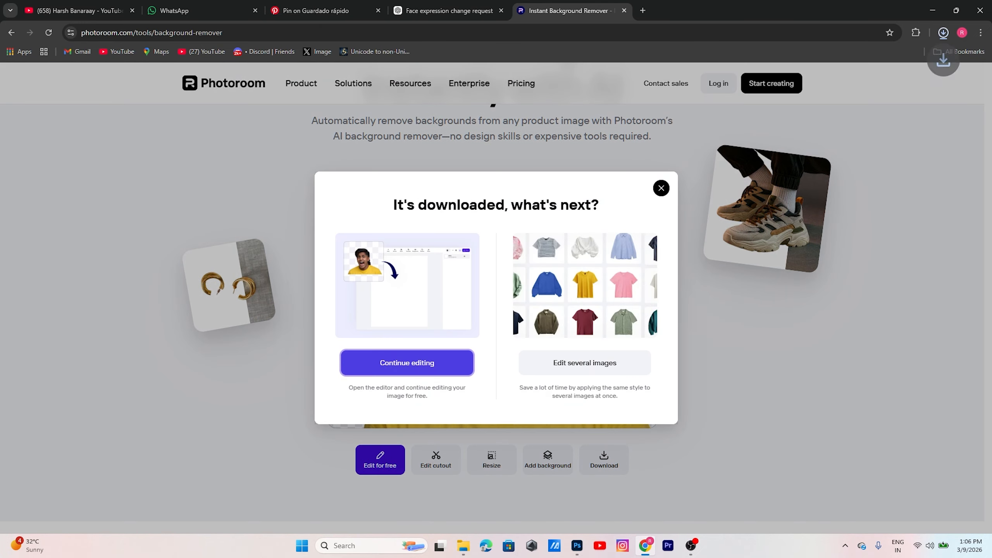
Step: Switch to Photoshop and place the downloaded Photoroom cutout above the original portrait layer
left_click(577, 545)
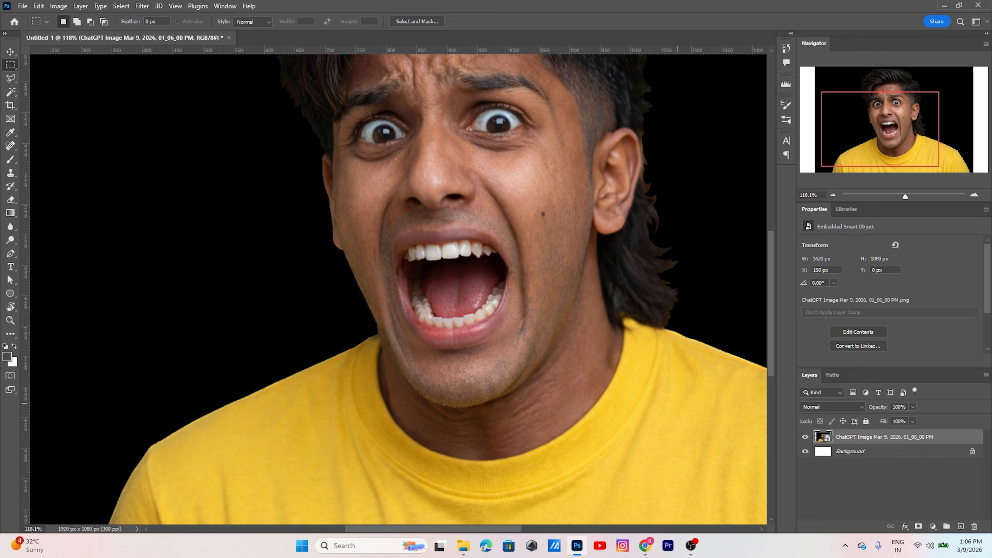
key("ctrl+minus")
key("ctrl+minus")
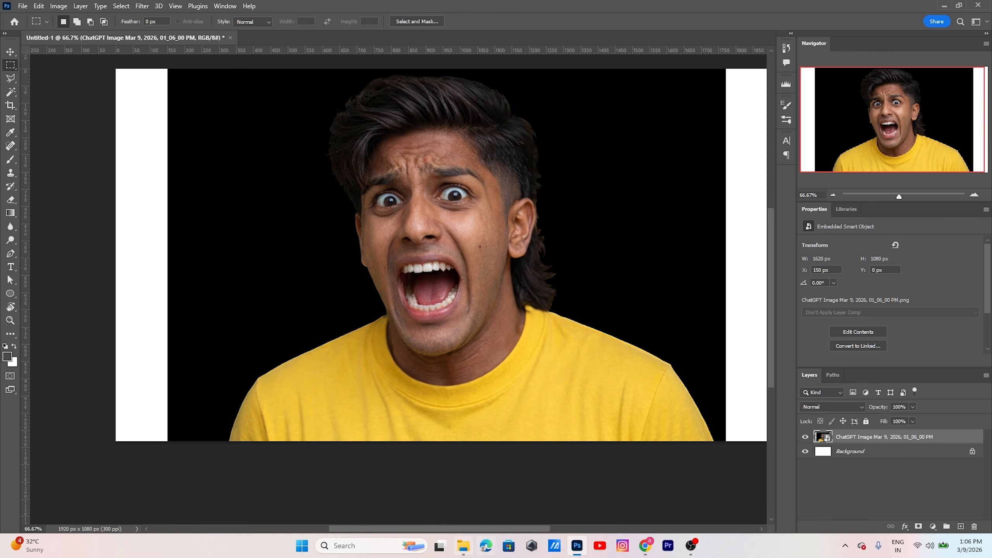
left_click(463, 546)
key("alt+Tab")
left_click_drag(326, 144, 486, 346)
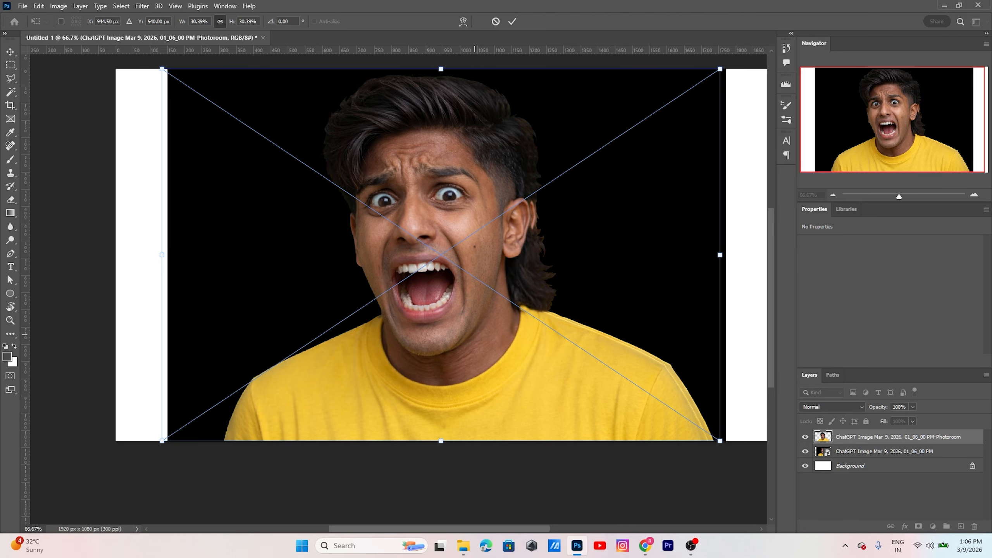
key("Return")
Step: Move the Photoroom cutout to X 149 px, matching its shoulder edge to the original portrait underneath
scroll(564, 346, "up", 5)
scroll(557, 341, "right", 5)
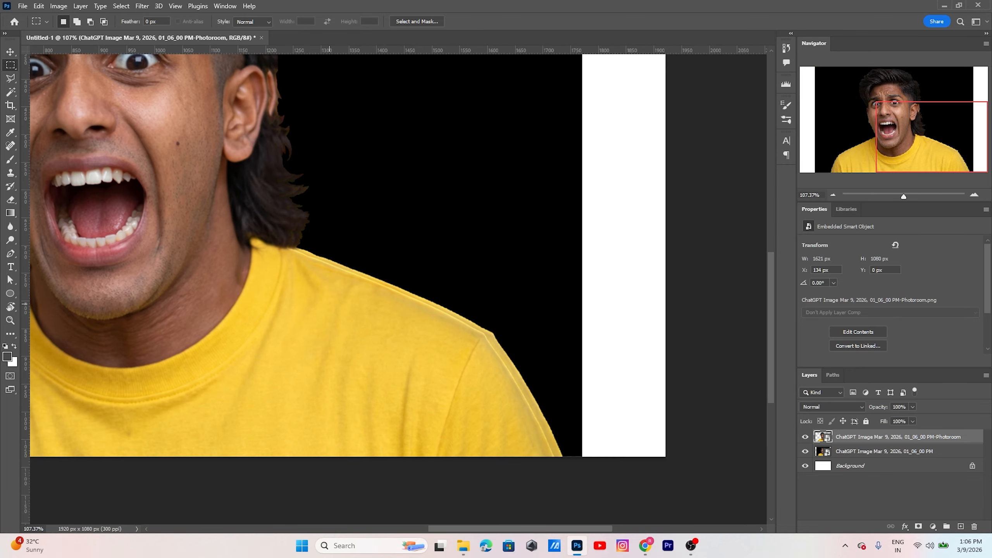
scroll(439, 336, "up", 3)
key("v")
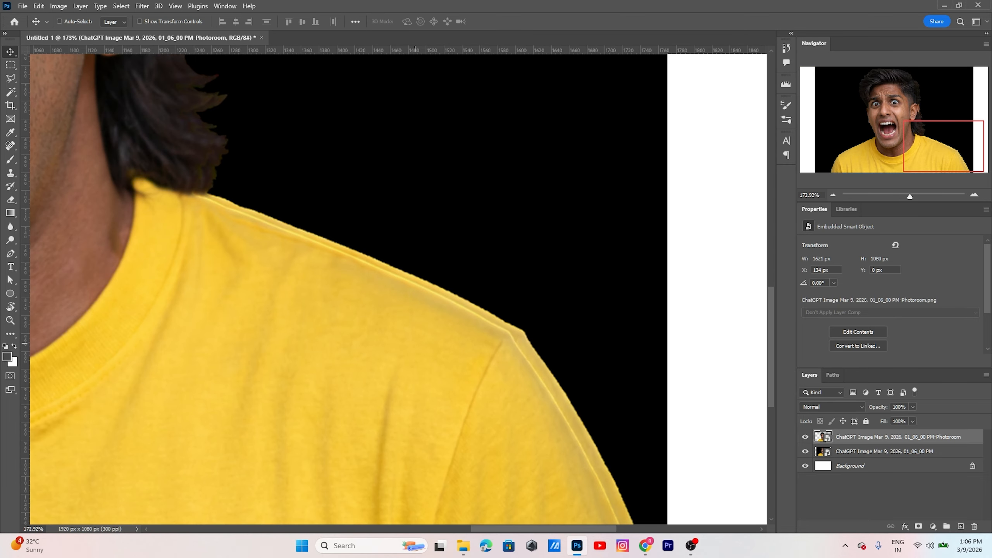
left_click_drag(422, 317, 426, 344)
scroll(425, 344, "down", 6)
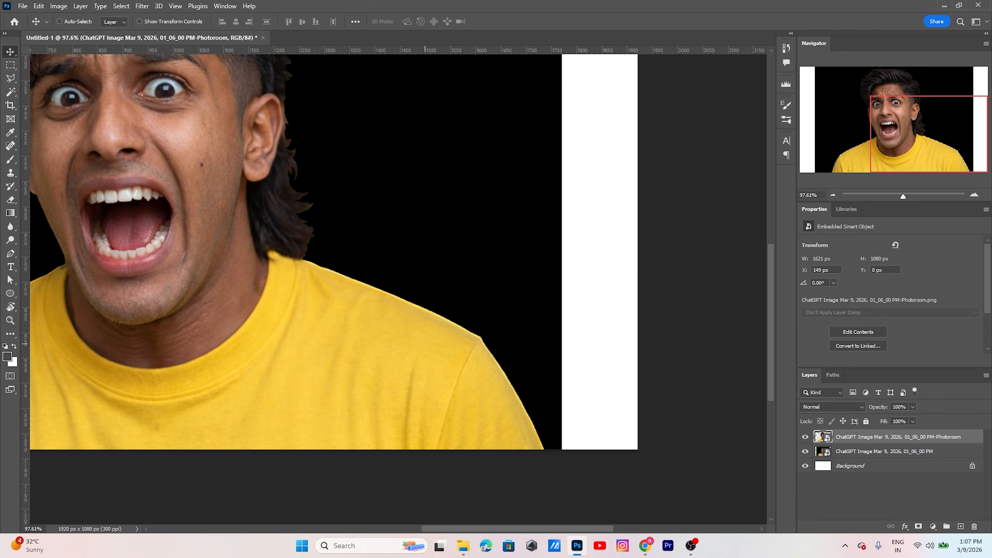
left_click_drag(278, 201, 427, 289)
scroll(427, 289, "down", 4)
left_click_drag(335, 278, 447, 283)
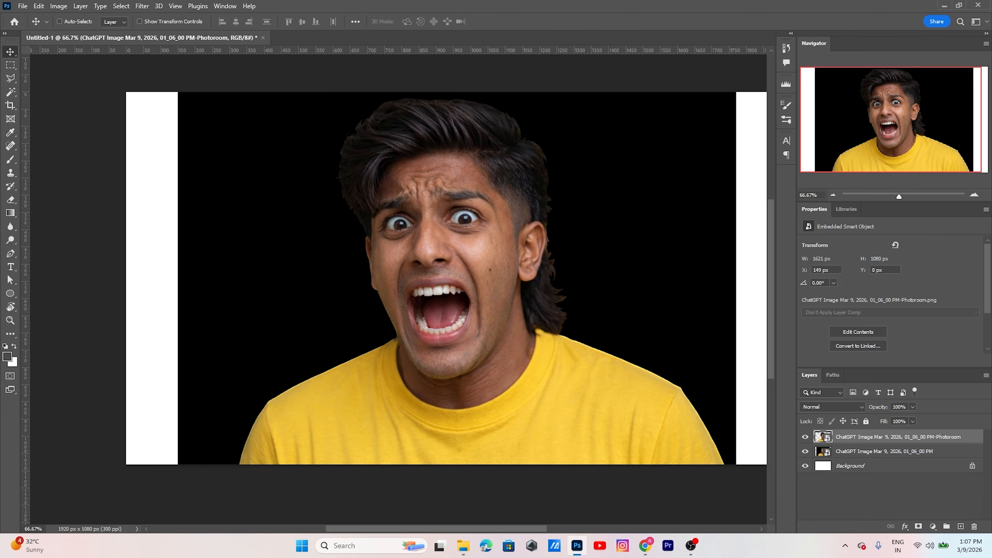
Step: Load the cutout's outline as a selection and apply it as a layer mask to the original portrait layer
key("ctrl")
left_click(823, 437, "ctrl")
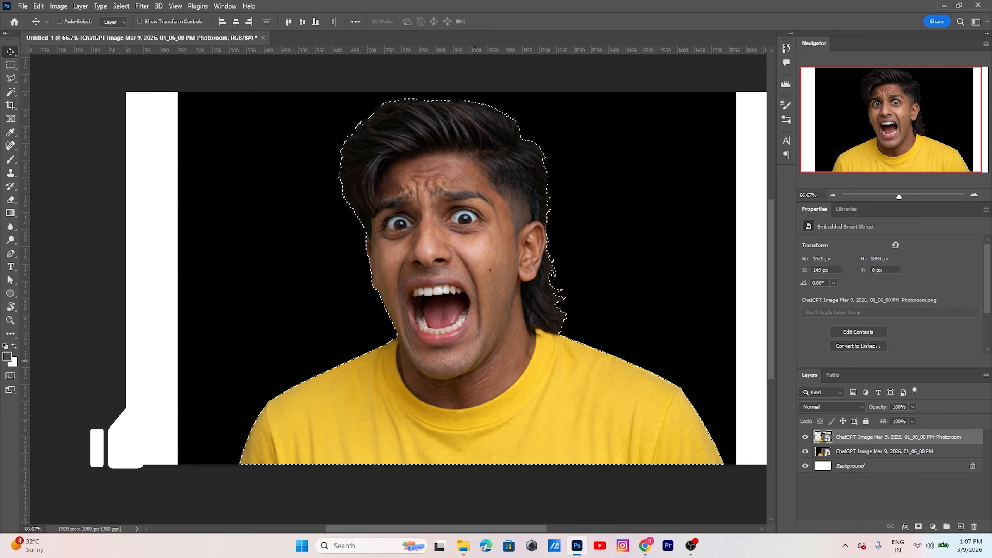
left_click(884, 452)
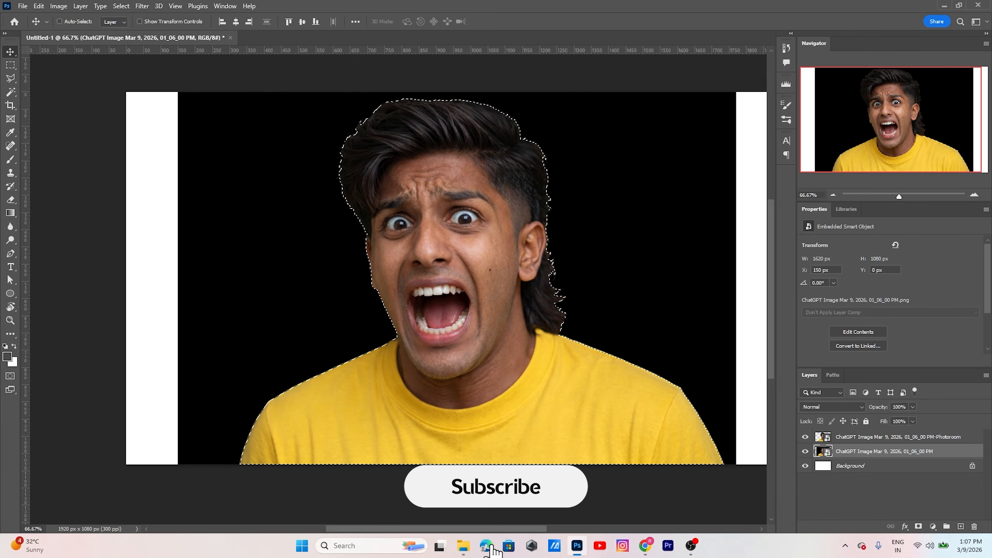
left_click(919, 526)
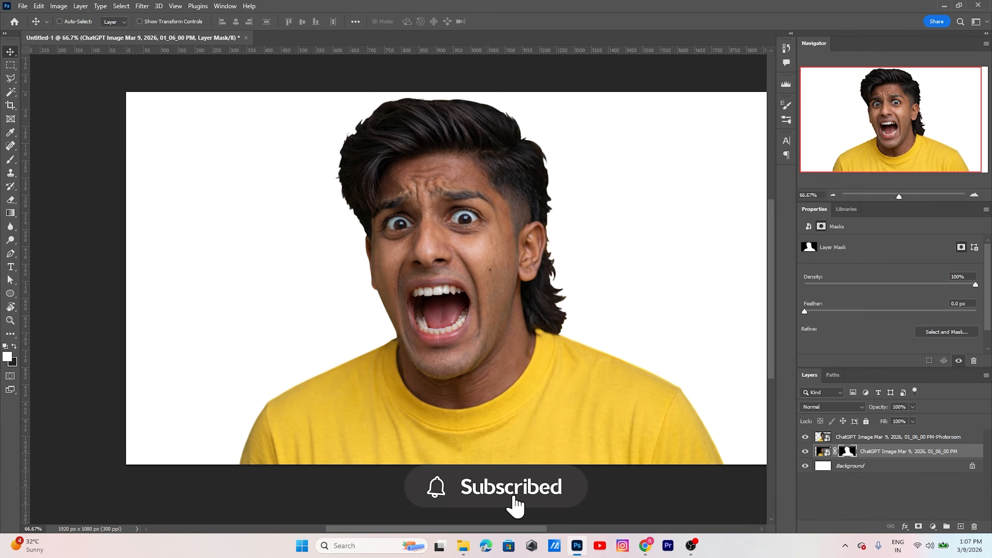
Step: Delete the Photoroom cutout layer above the masked portrait and check the masked edges
left_click(888, 437)
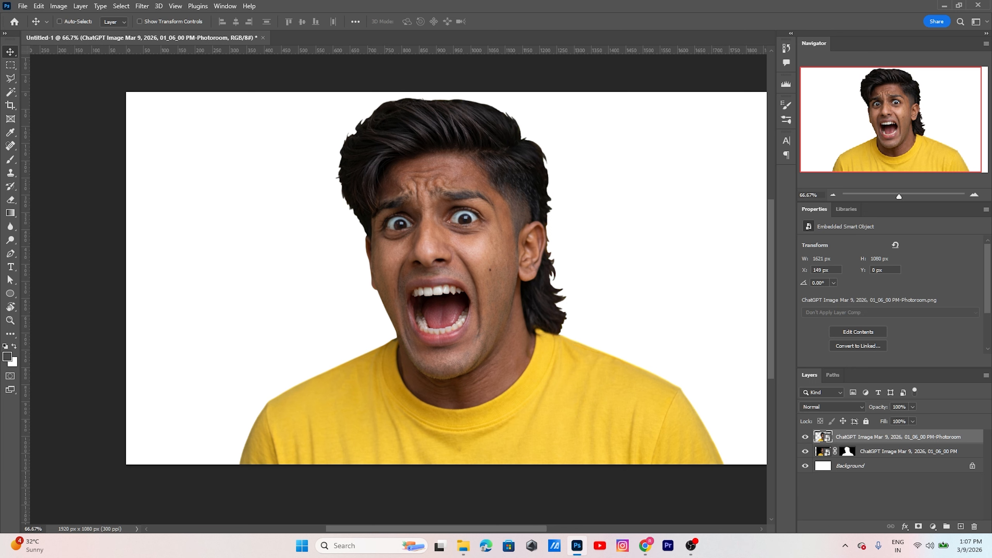
key("Delete")
scroll(497, 237, "up", 6)
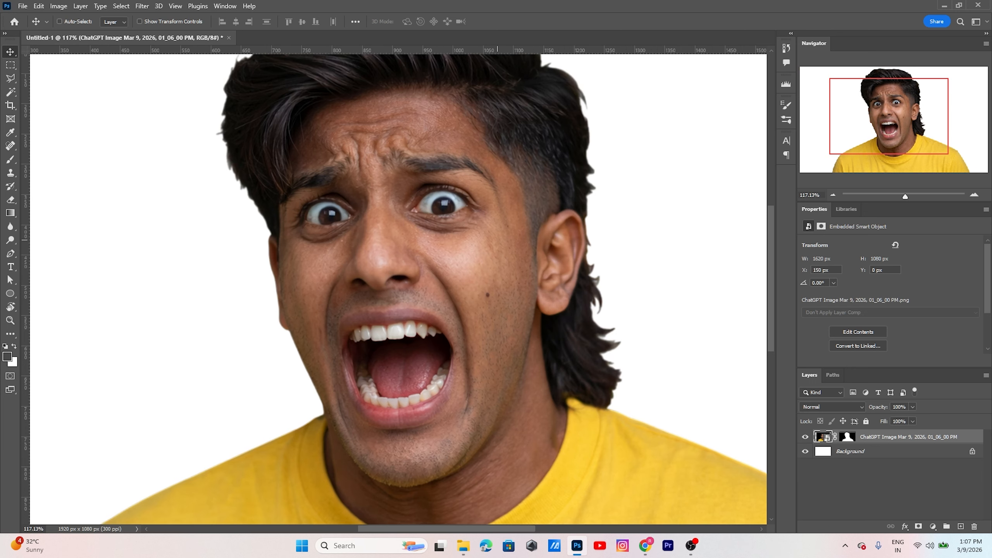
left_click_drag(496, 236, 269, 85)
left_click_drag(579, 412, 418, 254)
scroll(496, 237, "down", 6)
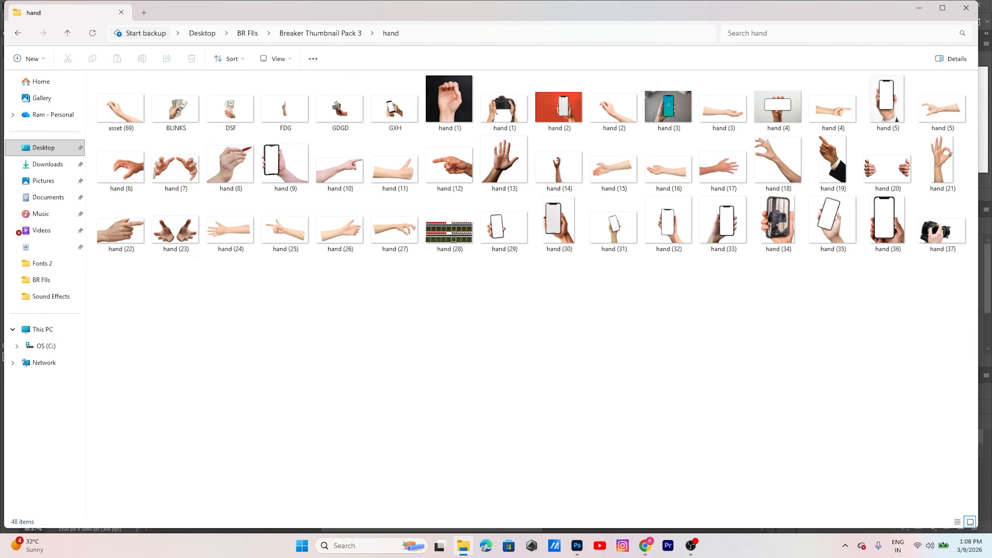
Step: Enlarge the file thumbnails in the hand folder and place the hand (6) image into the Photoshop document
right_click(306, 325)
mouse_move(333, 333)
left_click(519, 332)
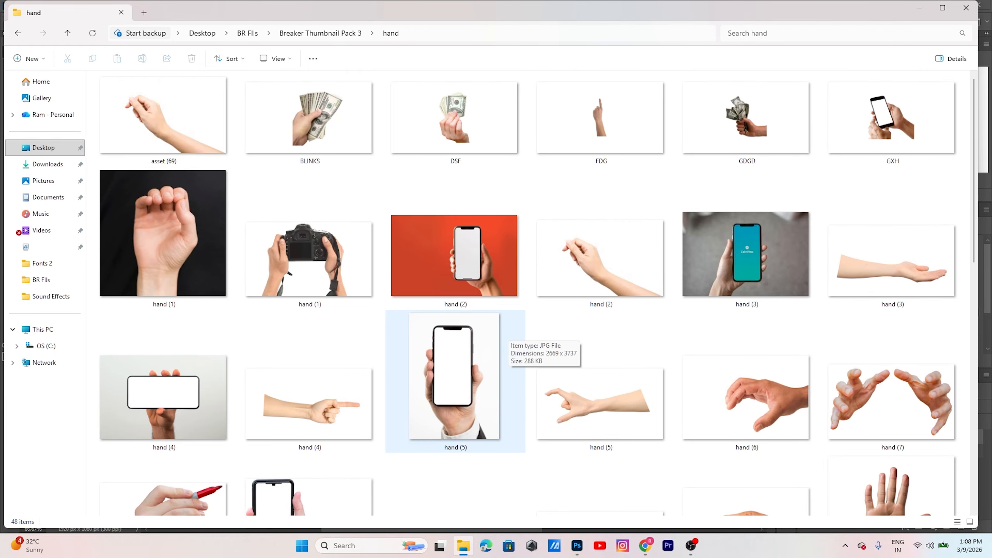
left_click(746, 390)
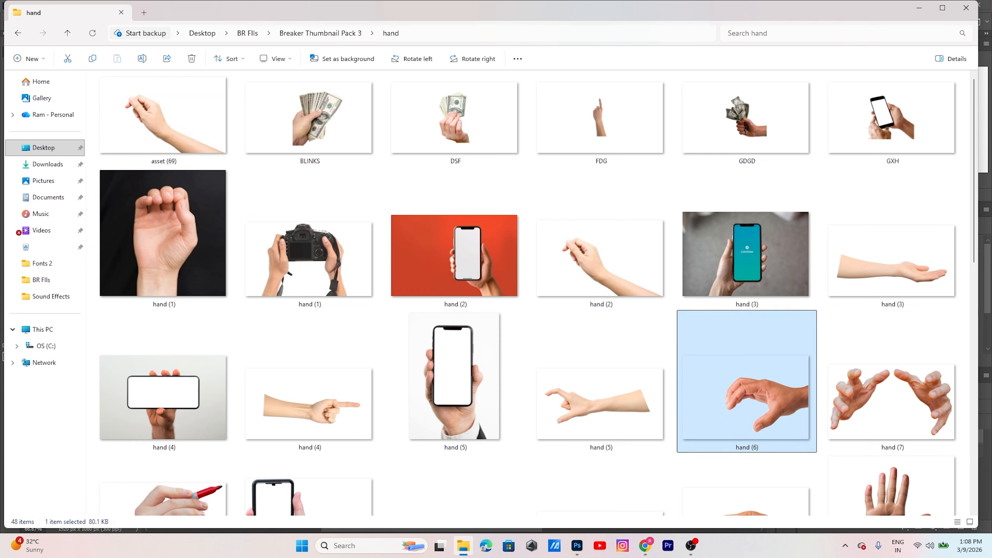
left_click_drag(778, 414, 801, 375)
left_click_drag(699, 345, 570, 391)
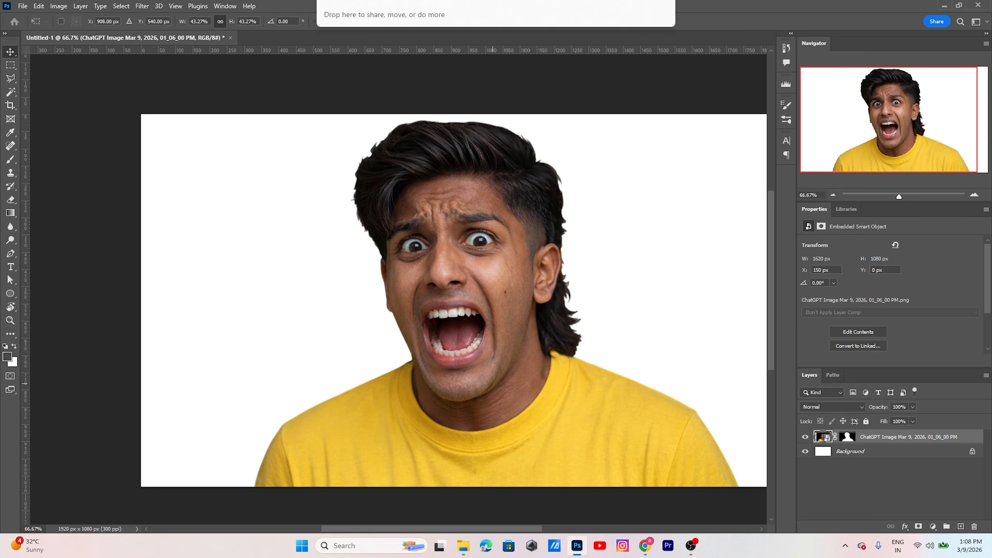
key("Return")
Step: Flip the hand horizontally, scale it to about 27%, and rotate it upright beside the man's face
key("ctrl+t")
left_click_drag(609, 307, 398, 357)
left_click_drag(586, 338, 265, 502)
right_click(260, 213)
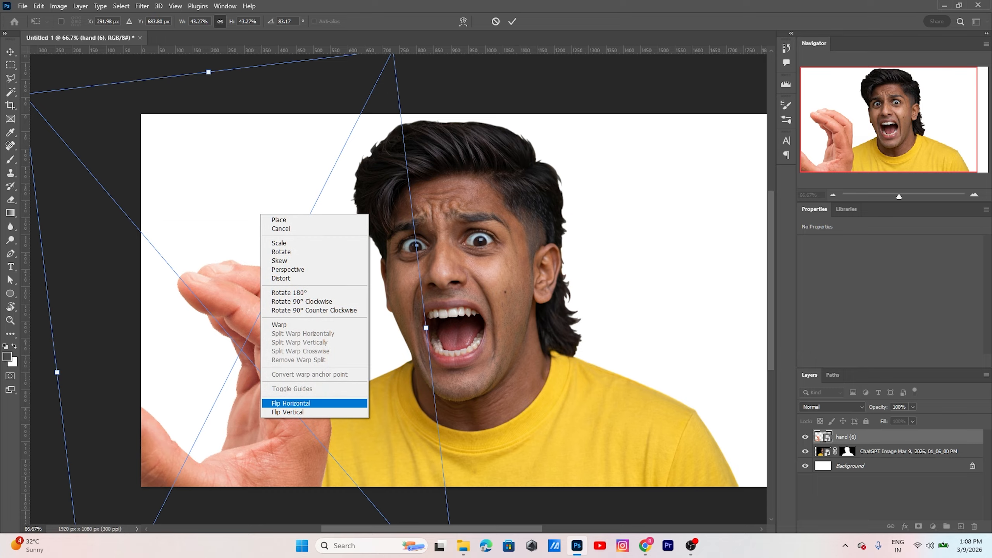
left_click(282, 404)
left_click_drag(281, 391, 309, 378)
left_click_drag(455, 315, 316, 298)
left_click_drag(283, 376, 371, 418)
key("Return")
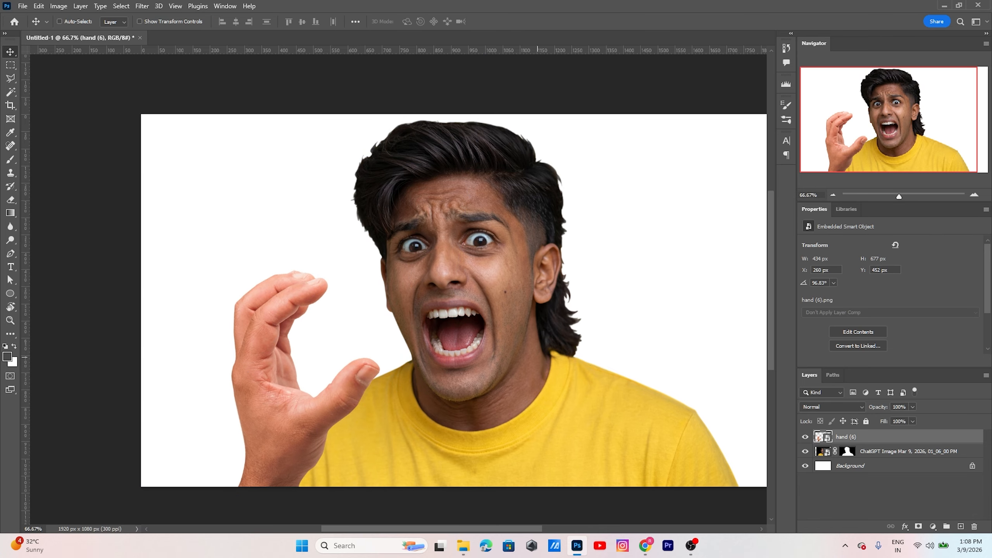
Step: Rotate the hand to about 74.66° and move it to X 230 px, Y 451 px
key("ctrl+t")
left_click_drag(432, 403, 444, 341)
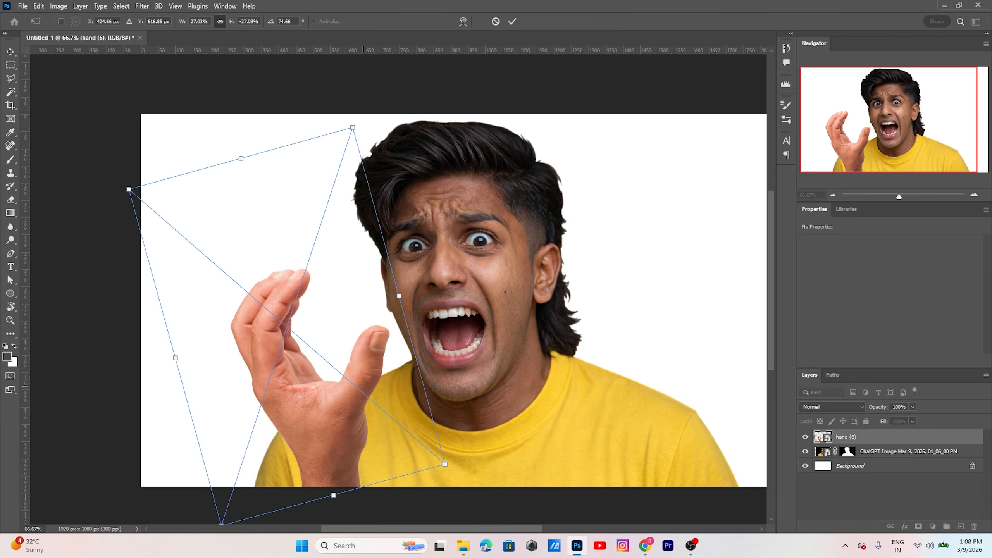
left_click_drag(367, 358, 357, 359)
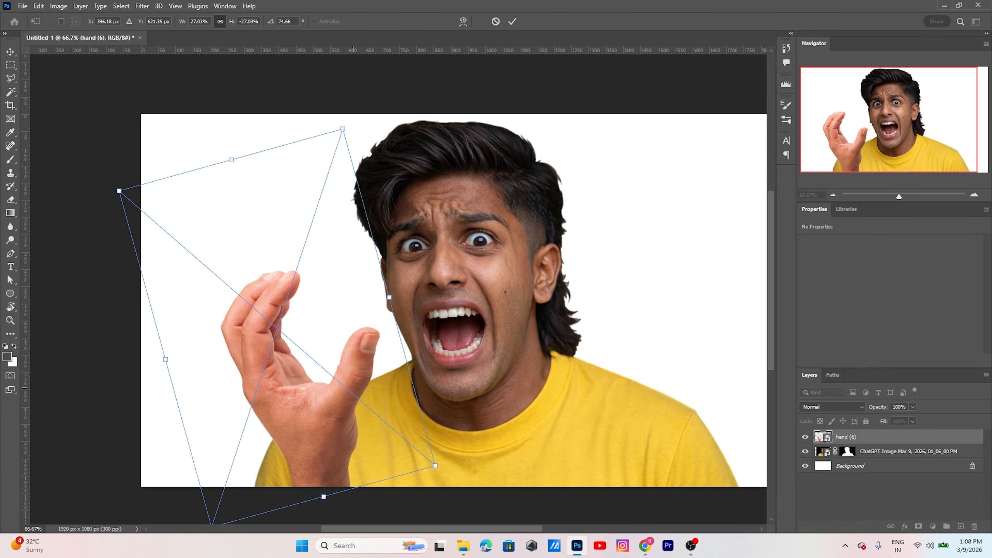
key("Return")
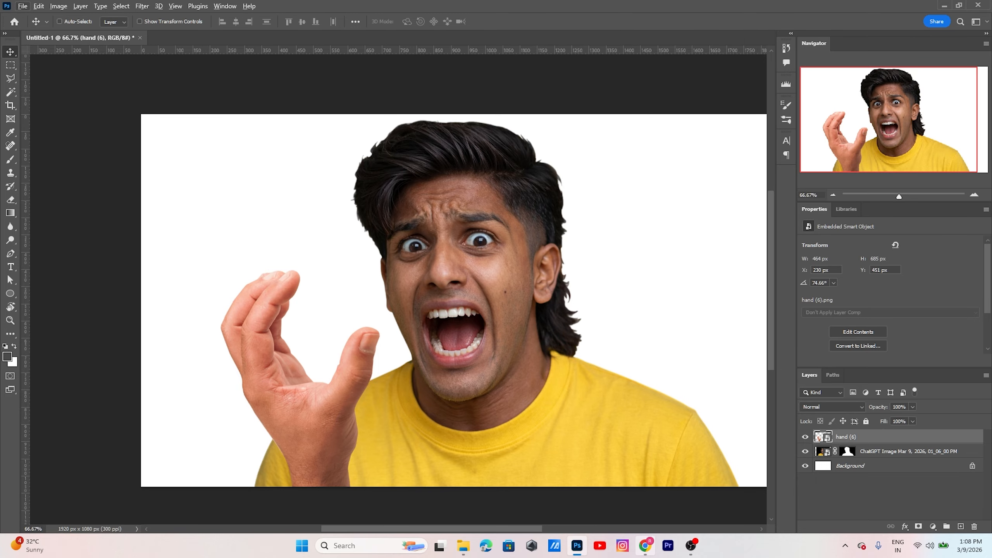
Step: Download the Powerful Hanuman Statue PNG from Vecteezy, place it in Photoshop, and scale it down towards the raised hand
left_click(645, 546)
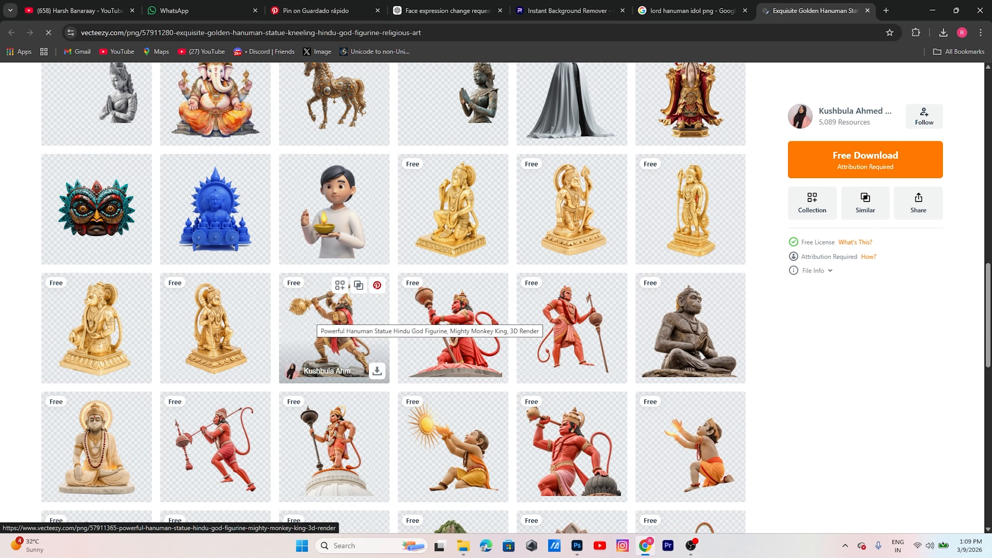
left_click(343, 317)
scroll(373, 234, "down", 5)
scroll(567, 291, "down", 15)
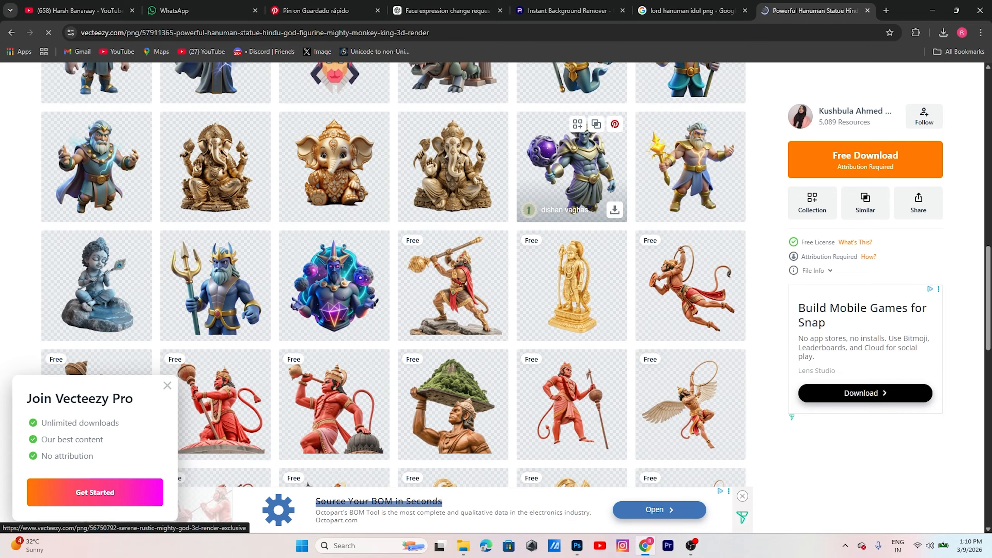
scroll(567, 291, "down", 5)
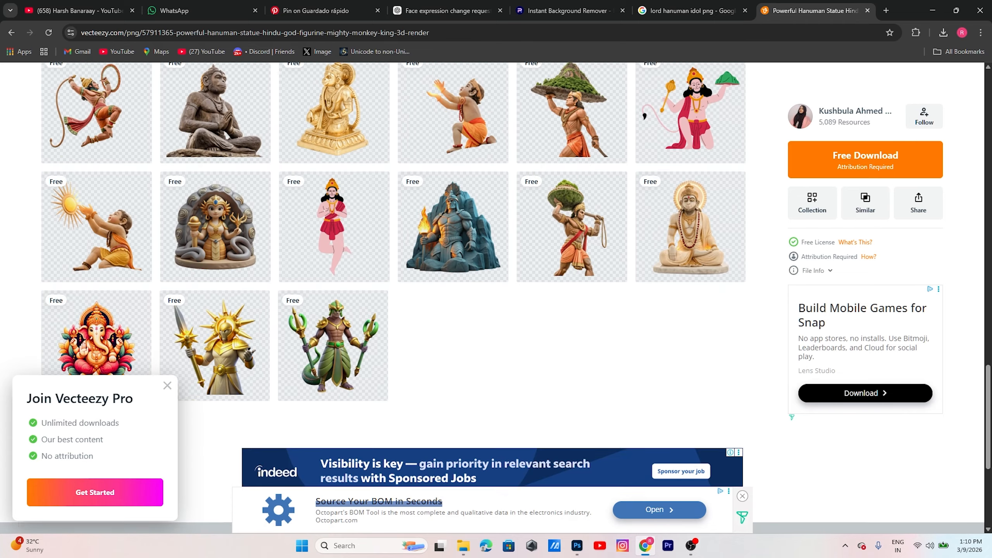
scroll(566, 292, "up", 13)
scroll(395, 336, "up", 15)
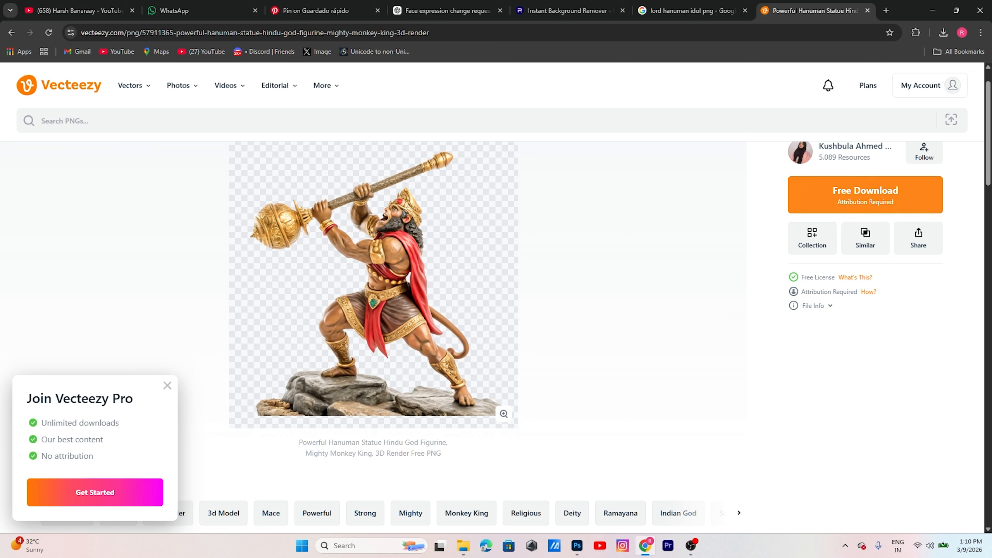
left_click(865, 194)
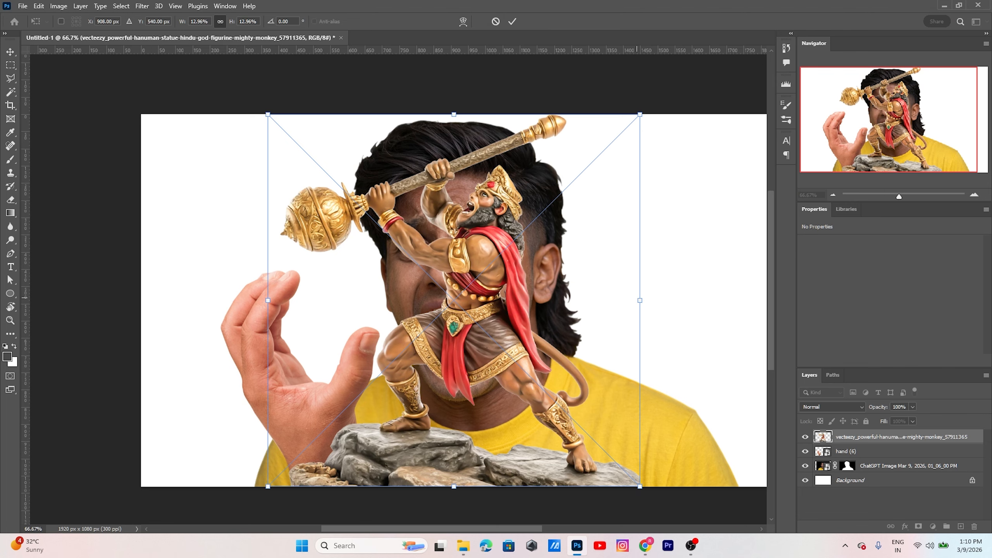
left_click_drag(639, 300, 365, 324)
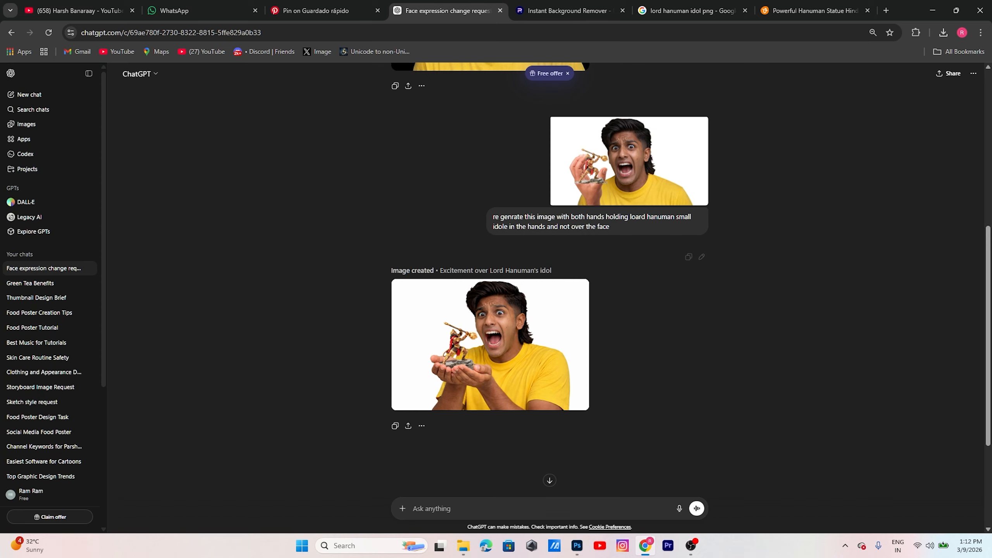
Step: Examine ChatGPT's regenerated image of the man holding the Hanuman idol with both hands
scroll(549, 273, "up", 2)
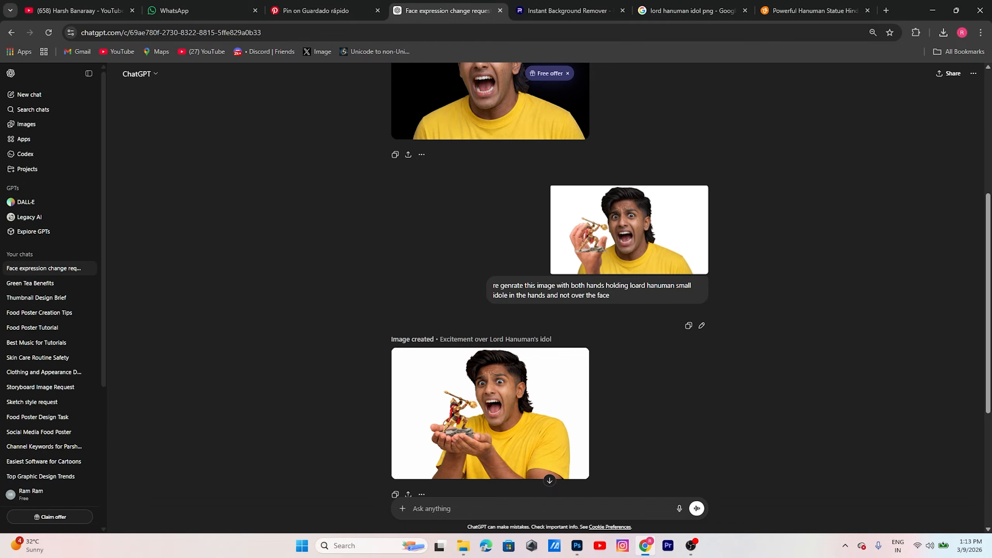
scroll(490, 321, "down", 2)
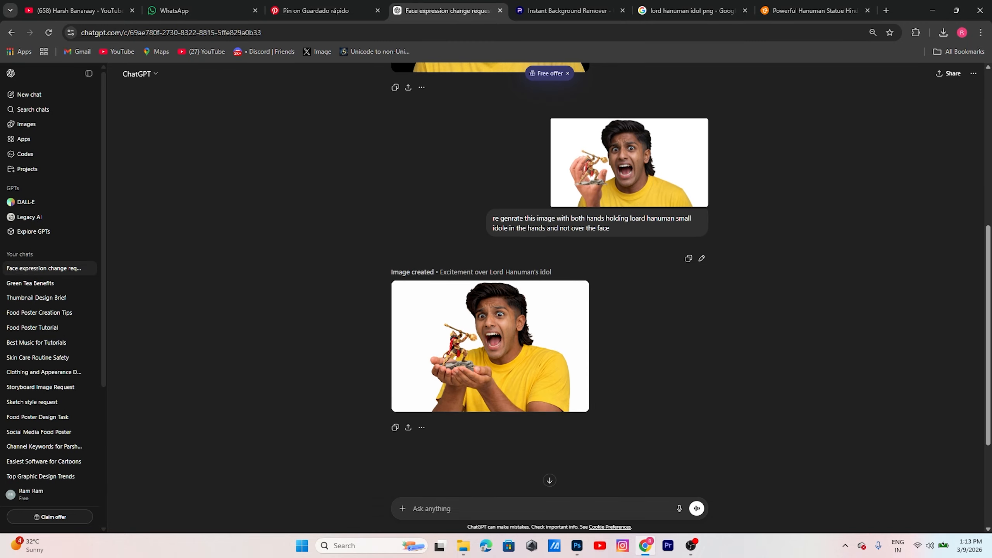
left_click(490, 340)
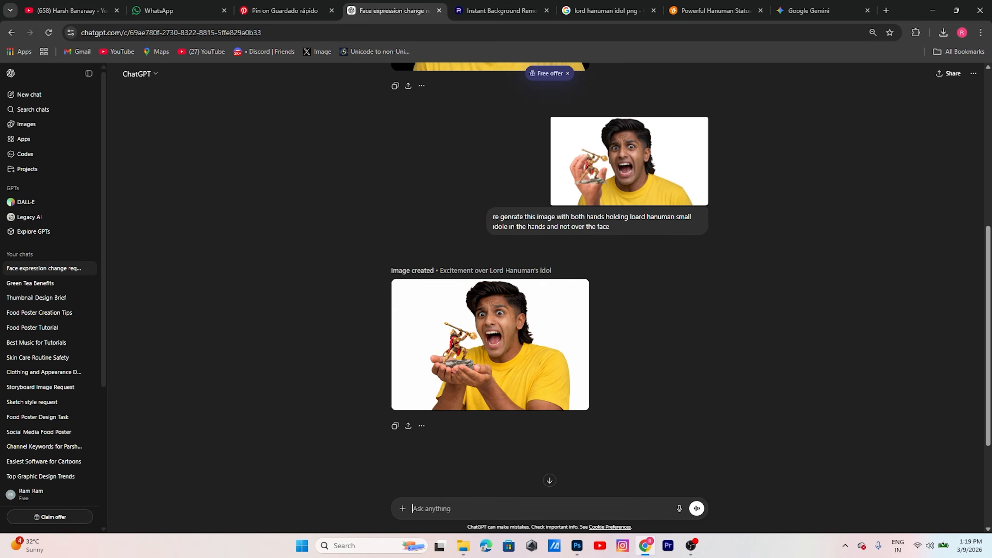
Step: In Gemini, draft the prompt "add gost on my shoulder this is y refre" and attach the dark portrait as a reference image
type("add gost on my shoulder")
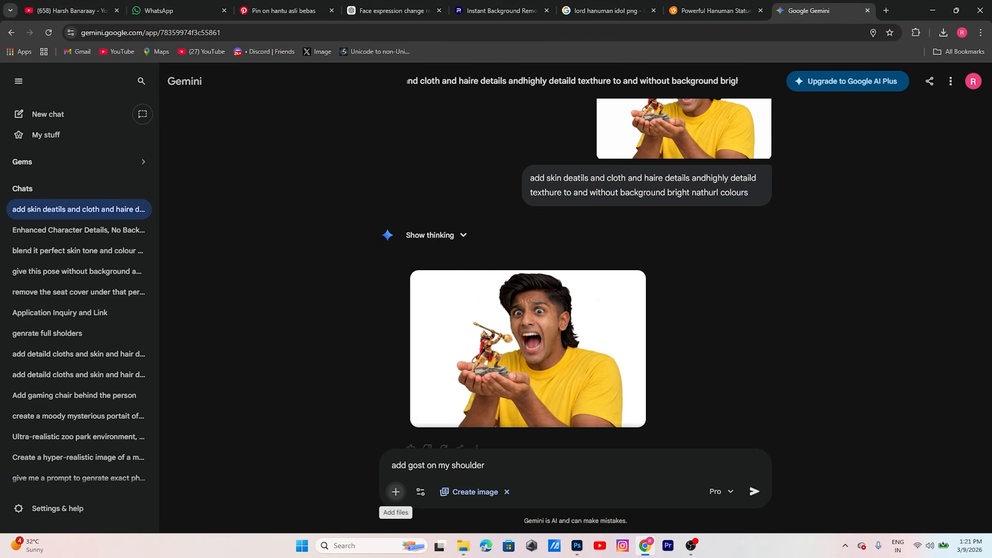
left_click(396, 492)
left_click(405, 397)
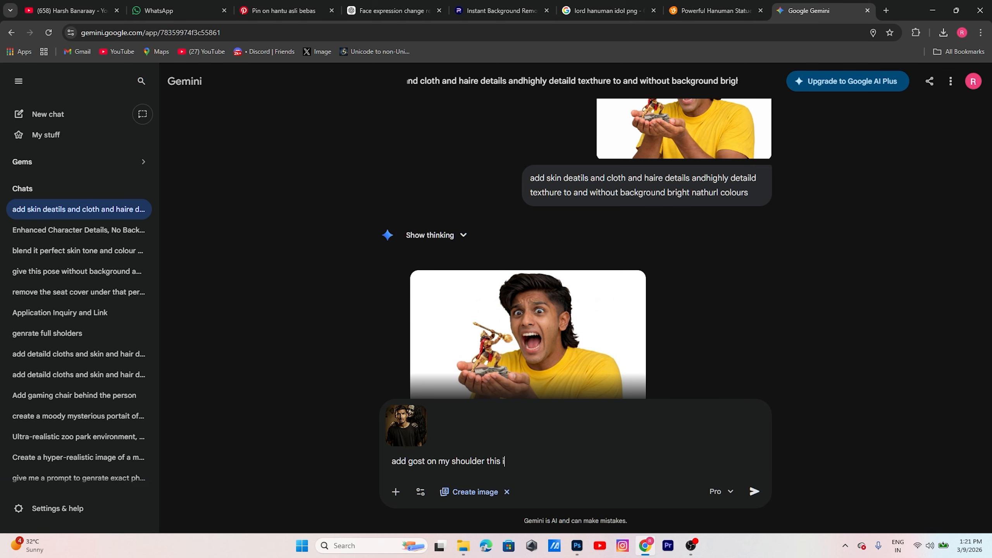
type("is y refre")
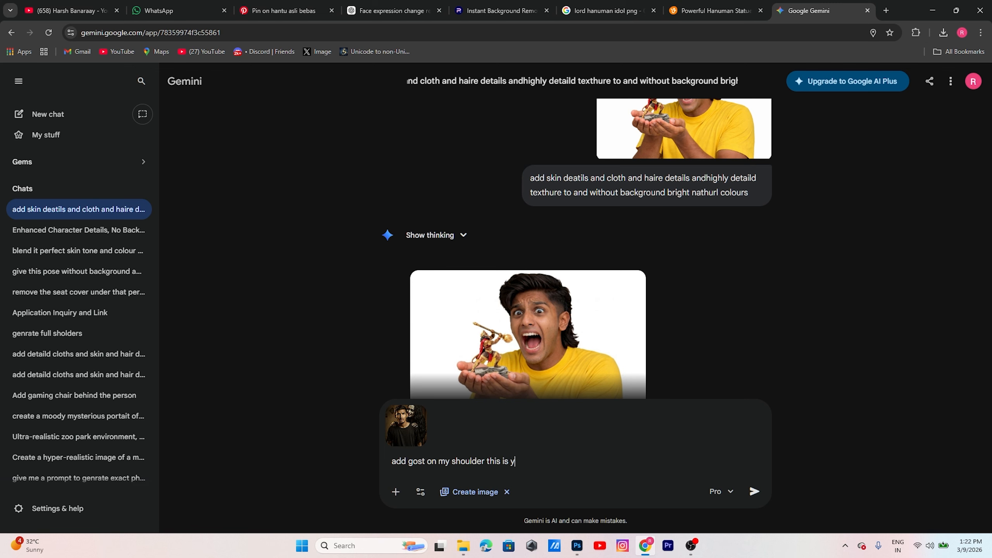
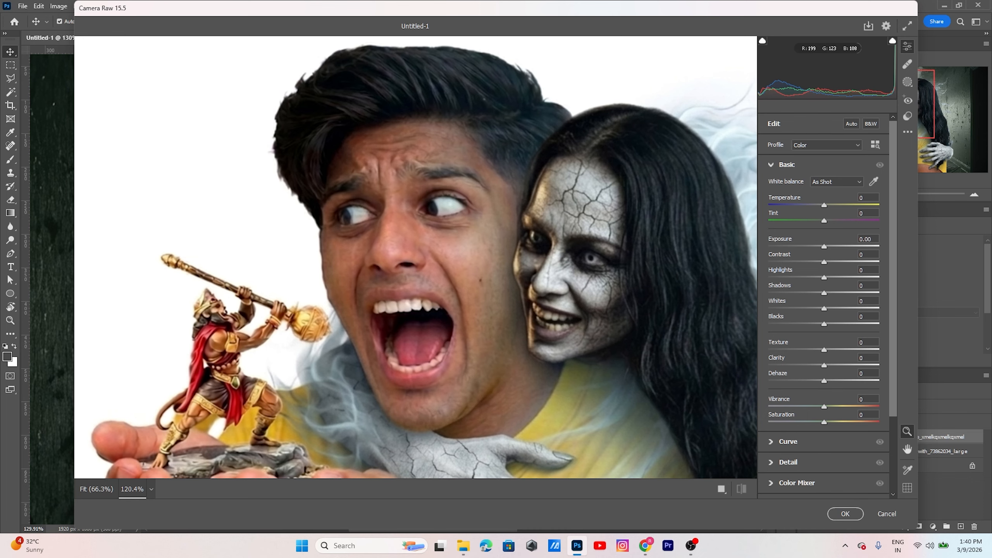
Step: In Camera Raw, set Temperature +9 and Tint +18, lower Contrast, and raise Highlights, Shadows and Dehaze for the man-and-ghost image
scroll(430, 256, "down", 8)
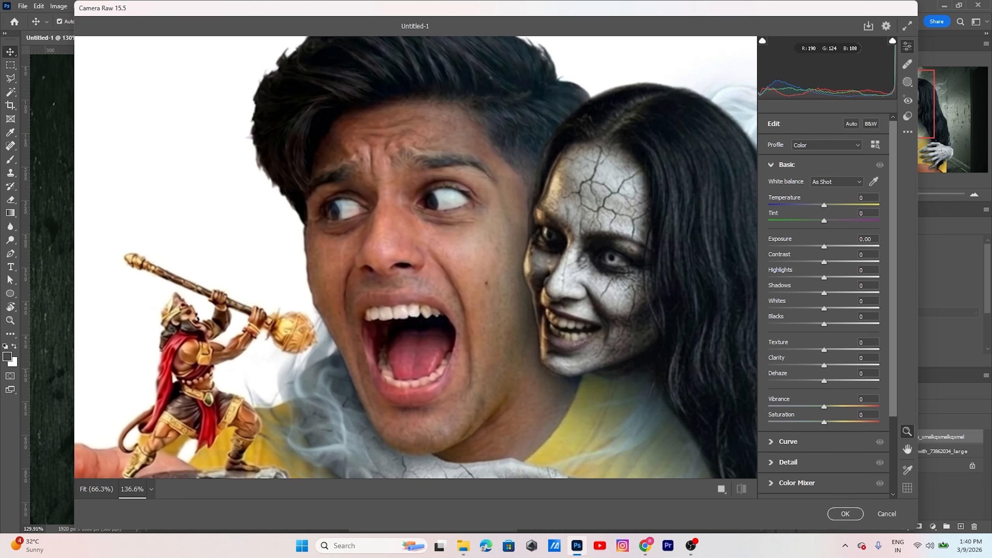
scroll(431, 257, "up", 11)
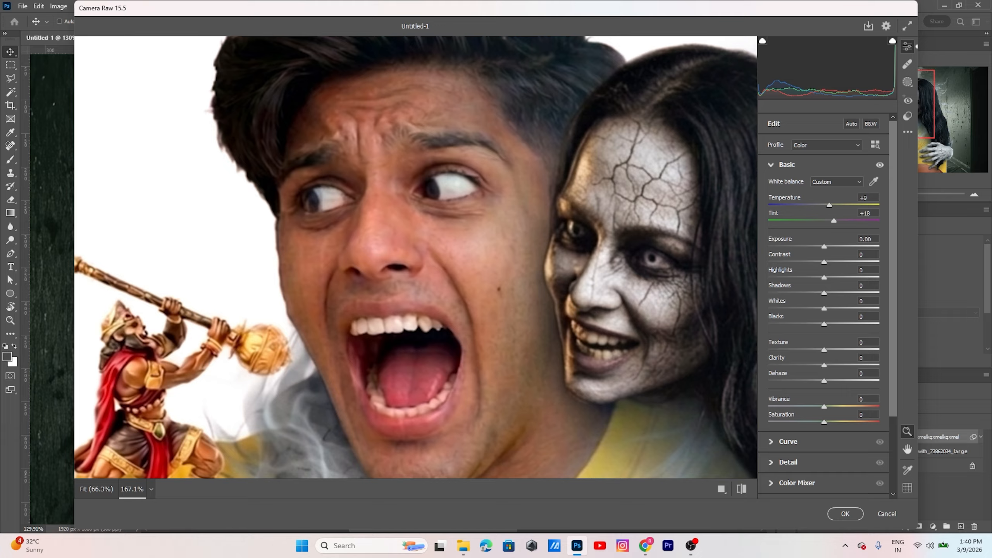
left_click_drag(825, 263, 800, 263)
left_click_drag(825, 277, 840, 277)
mouse_move(824, 293)
left_mouse_down()
mouse_move(835, 293)
mouse_move(834, 309)
left_mouse_up()
left_click_drag(825, 381, 834, 381)
Step: Apply a small amount of sharpening to the man-and-ghost image in Camera Raw
scroll(825, 352, "down", 3)
left_click(788, 364)
left_click_drag(768, 231, 779, 231)
Step: Adjust the Color Mixer's orange hue and saturation, and set luminance to Reds +8 and Oranges +18
left_click(797, 340)
mouse_move(824, 320)
left_mouse_down()
mouse_move(777, 319)
mouse_move(804, 320)
mouse_move(831, 288)
mouse_move(829, 304)
left_mouse_up()
scroll(525, 230, "down", 8)
left_click(802, 258)
mouse_move(824, 319)
left_mouse_down()
mouse_move(768, 320)
mouse_move(832, 304)
left_mouse_up()
left_click(838, 258)
left_click_drag(824, 288, 829, 288)
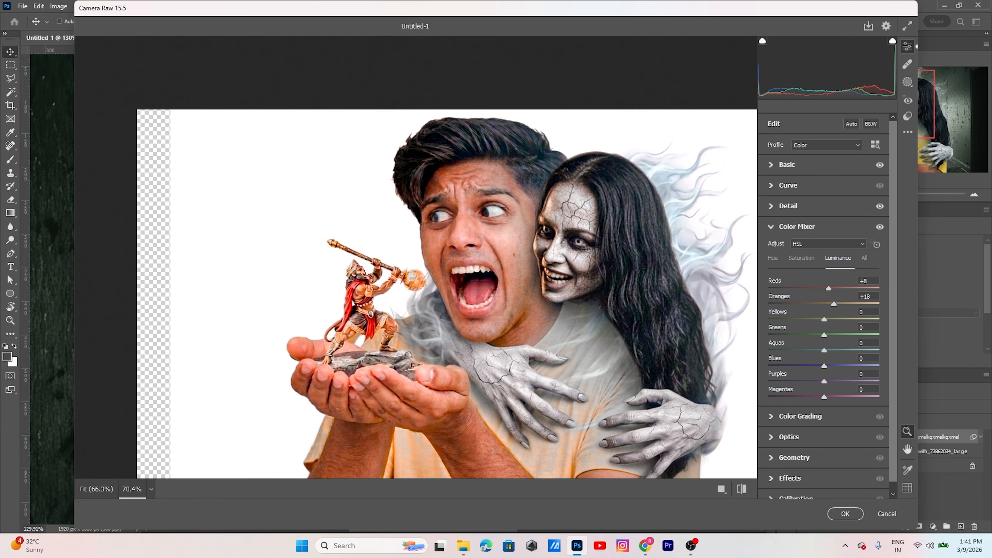
Step: Try an aqua saturation boost and reset it, fine-tune the oranges' saturation, and apply the Camera Raw filter
left_click(802, 258)
left_click_drag(824, 351, 880, 351)
double_click(879, 351)
left_click_drag(829, 304, 833, 304)
left_click(845, 514)
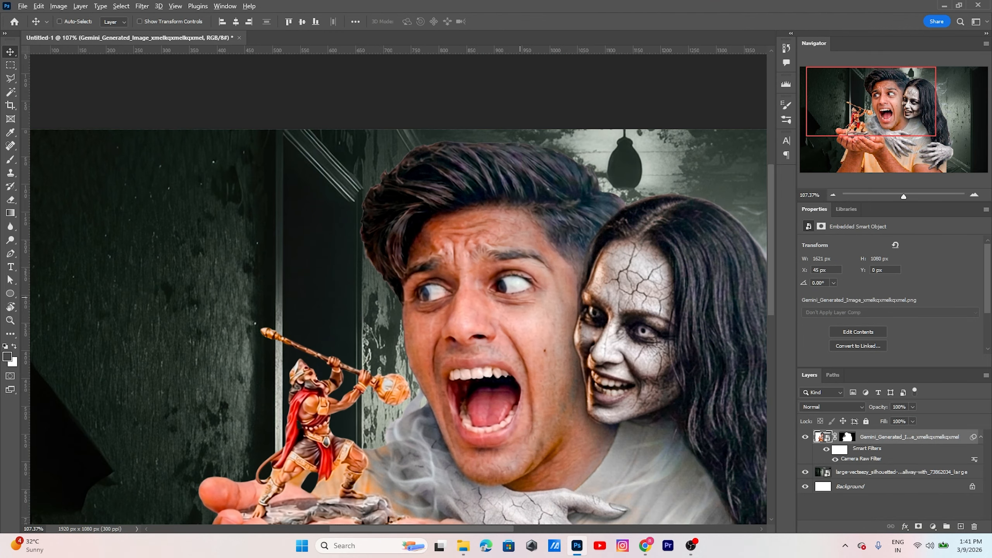
scroll(467, 225, "up", 12)
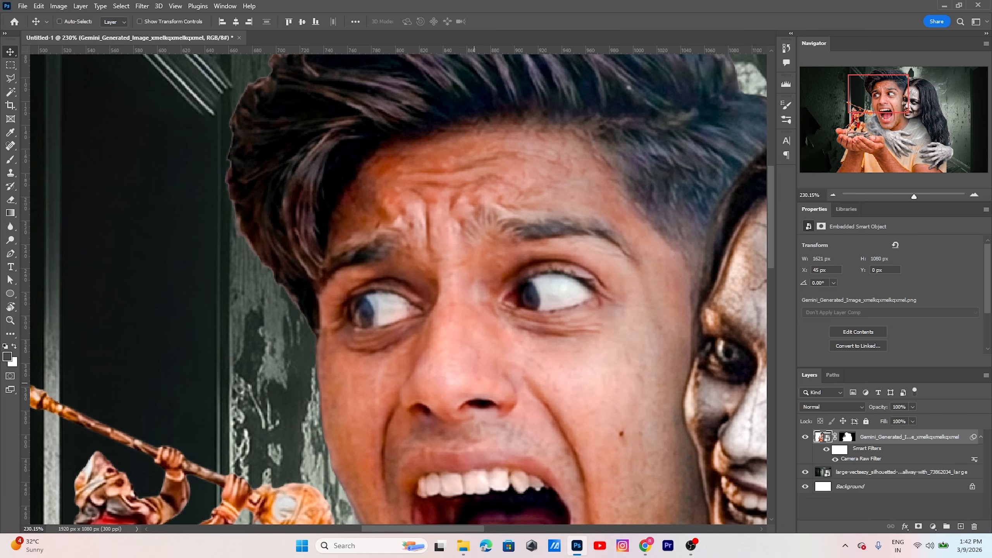
Step: Place the ChatGPT Image Mar 9, 2026, 01_06_00 PM-Photoroom cutout from Downloads above the man-and-ghost layer
left_click(463, 546)
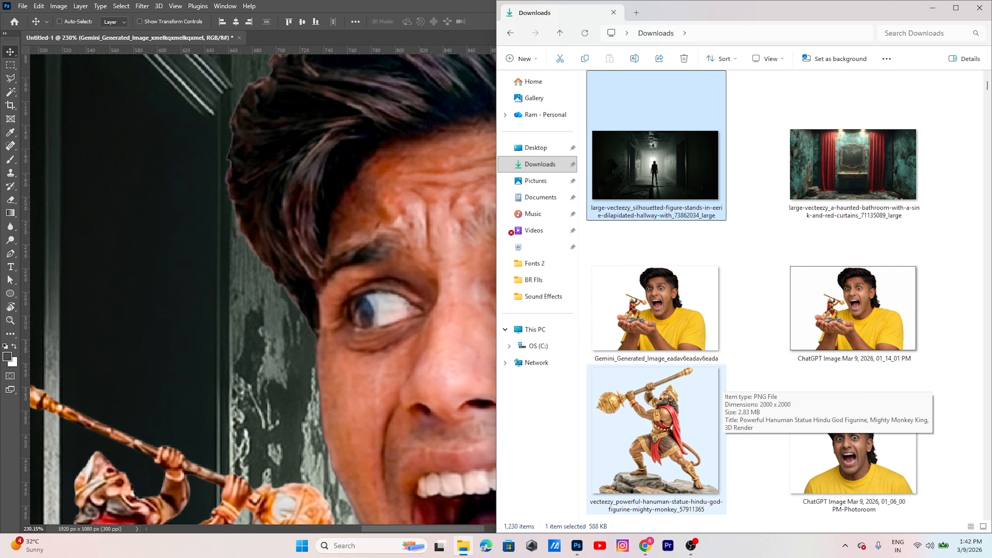
left_click(656, 313)
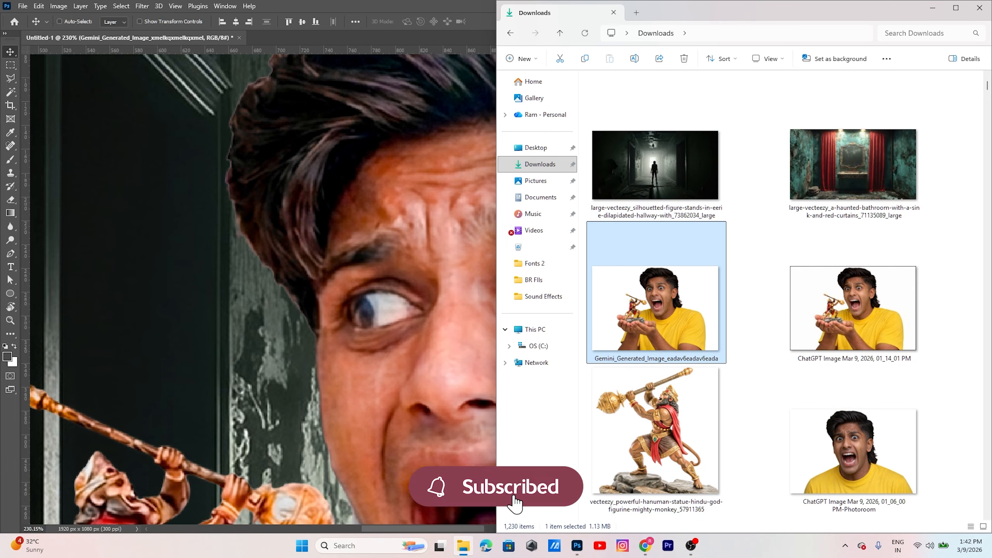
left_click_drag(656, 312, 473, 313)
left_click_drag(495, 313, 458, 340)
key("Return")
key("7")
left_click_drag(450, 355, 458, 354)
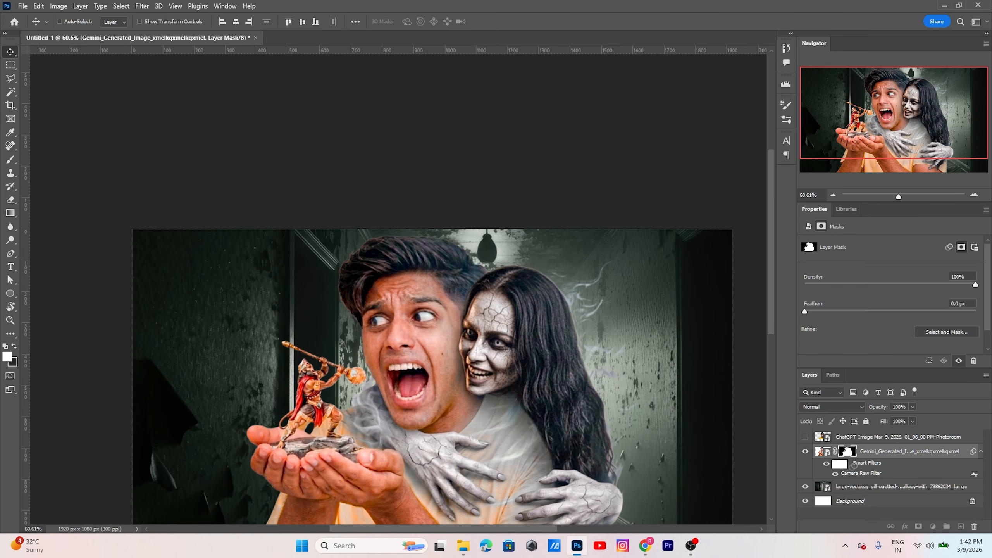
Step: Show the ChatGPT Image Mar 9, 2026, 01_06_00 PM-Photoroom cutout and move it over the original man so the heads line up
left_click_drag(862, 434, 862, 434)
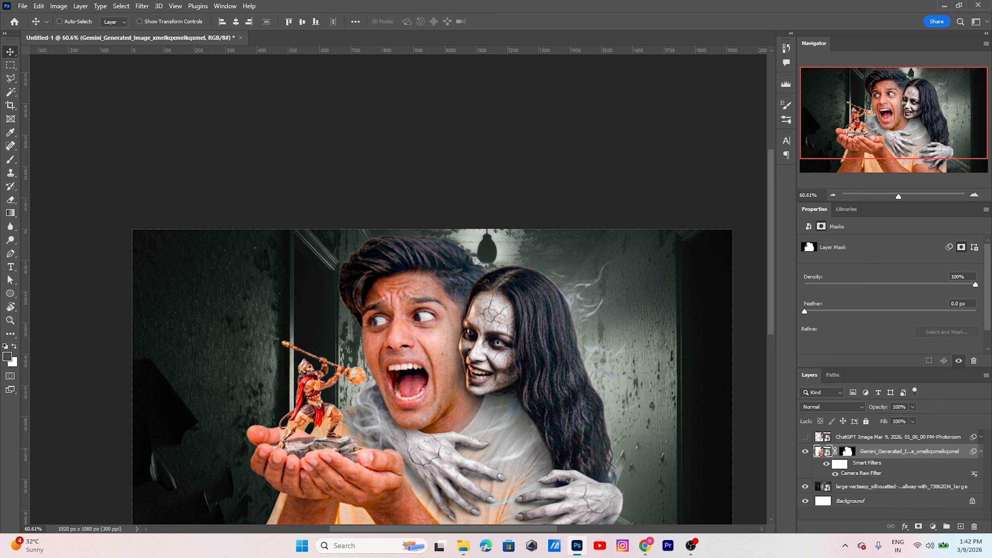
scroll(406, 352, "up", 3)
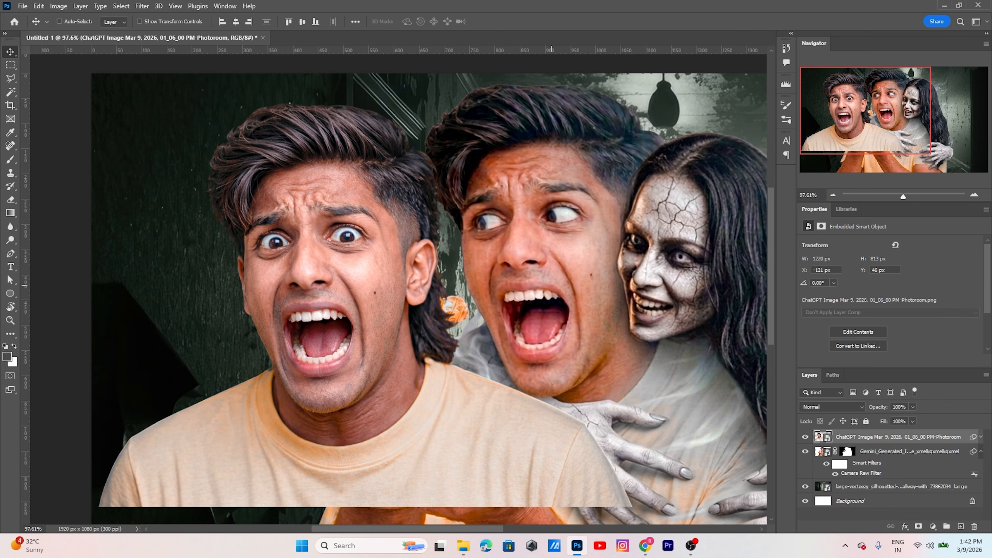
left_click_drag(302, 298, 520, 293)
left_click_drag(572, 349, 471, 269)
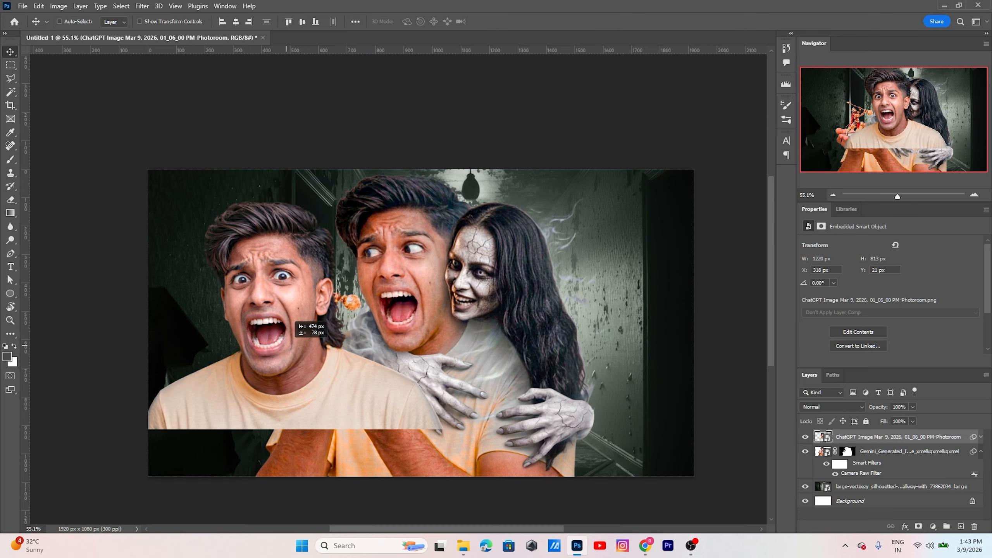
left_click_drag(288, 343, 418, 318)
Step: Hide the ChatGPT cutout, select the man-and-ghost layer beneath it and rasterize that layer
left_click(805, 437)
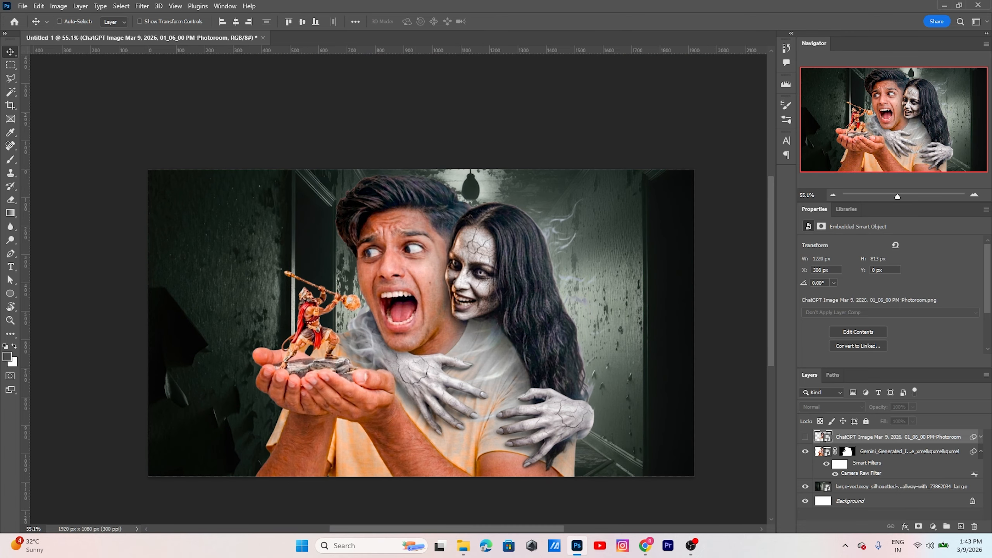
scroll(472, 365, "up", 7)
scroll(398, 289, "up", 4)
scroll(399, 289, "left", 3)
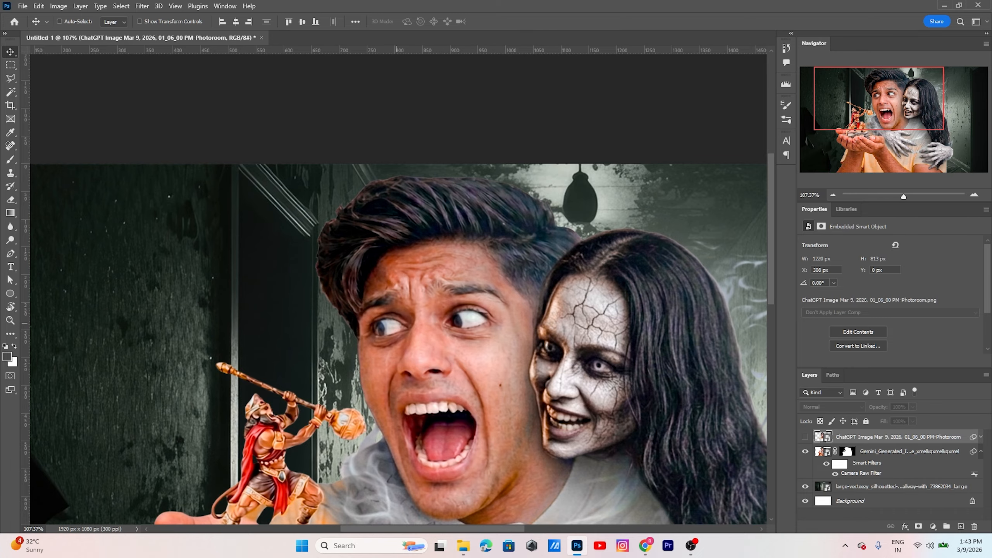
right_click(400, 302)
left_click(425, 309)
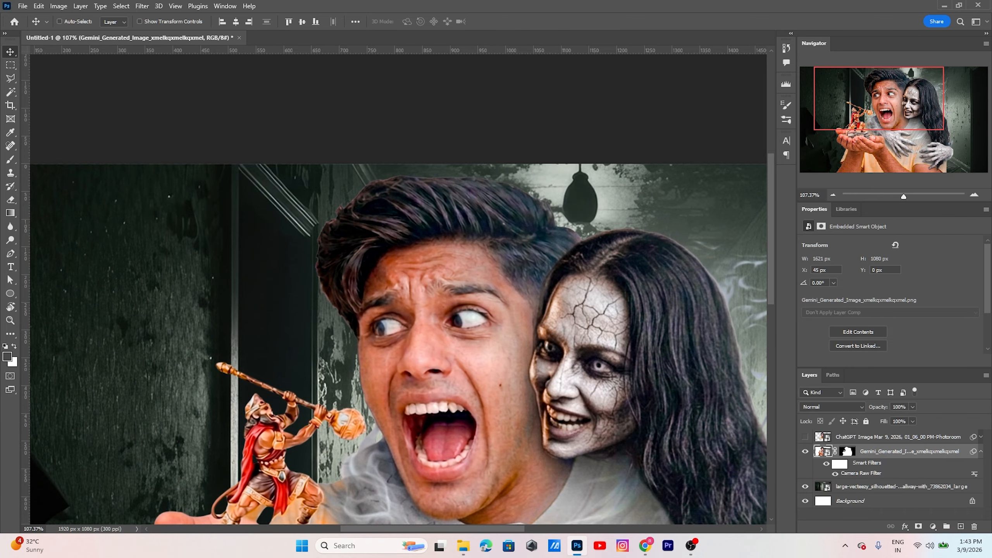
right_click(896, 451)
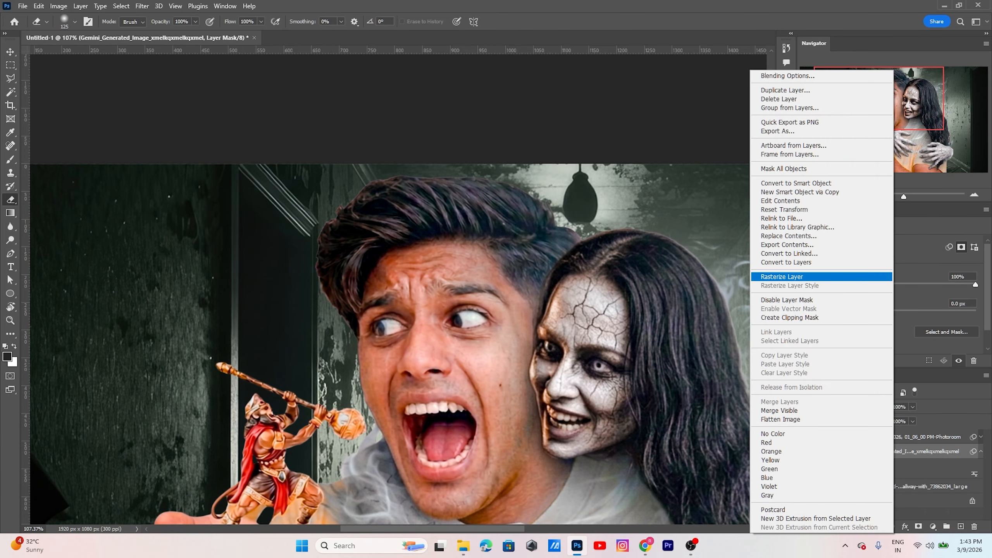
left_click(824, 277)
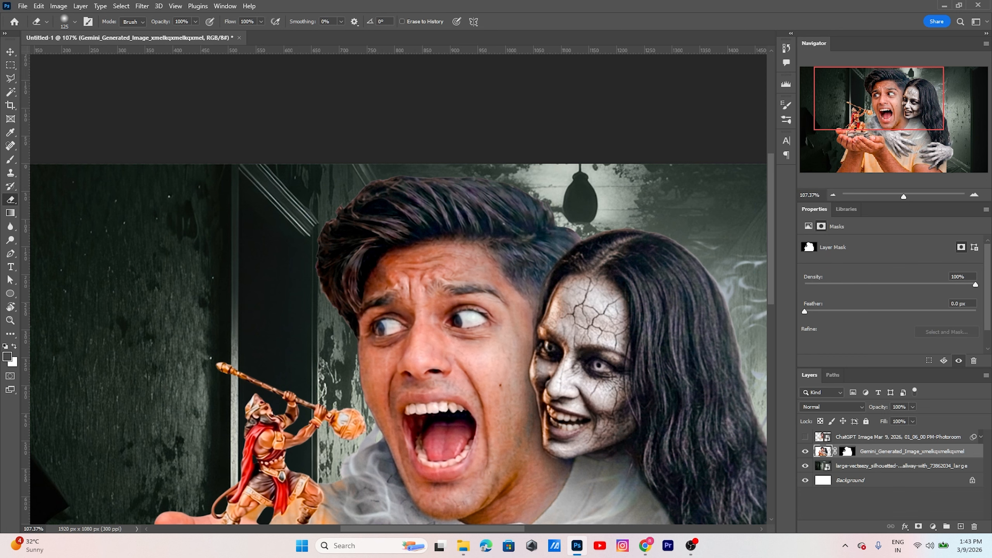
Step: Erase the original man's hair, face and neck from the man-and-ghost layer with a soft eraser, leaving the ghost and hands
mouse_move(348, 226)
left_mouse_down()
mouse_move(375, 211)
mouse_move(414, 234)
mouse_move(505, 176)
mouse_move(483, 216)
left_mouse_up()
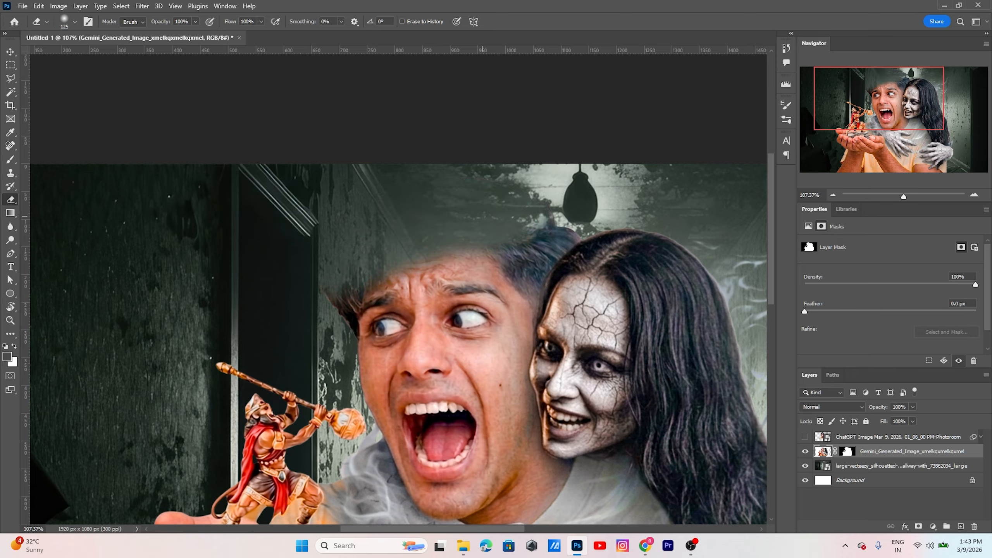
key("[")
mouse_move(578, 232)
left_mouse_down()
mouse_move(493, 223)
mouse_move(508, 274)
mouse_move(551, 250)
mouse_move(526, 305)
mouse_move(371, 328)
mouse_move(477, 375)
mouse_move(520, 437)
left_mouse_up()
key("bracketright")
key("bracketright")
key("bracketright")
key("bracketright")
key("bracketright")
left_click_drag(449, 450, 422, 342)
mouse_move(437, 395)
left_mouse_down()
mouse_move(366, 314)
mouse_move(465, 332)
mouse_move(464, 393)
left_mouse_up()
Step: Move the ChatGPT cutout layer below the man-and-ghost layer and make it visible as the replacement head
scroll(617, 305, "down", 2)
left_click(805, 437)
left_click(898, 437)
left_click(805, 436)
scroll(406, 301, "up", 9)
left_click_drag(548, 408, 441, 309)
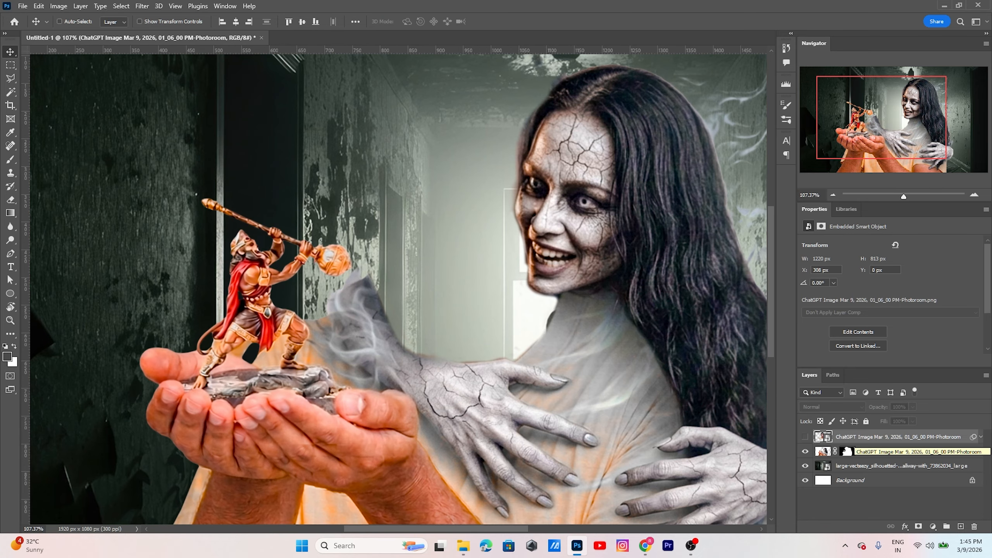
left_click_drag(897, 438, 897, 457)
key("ctrl+comma")
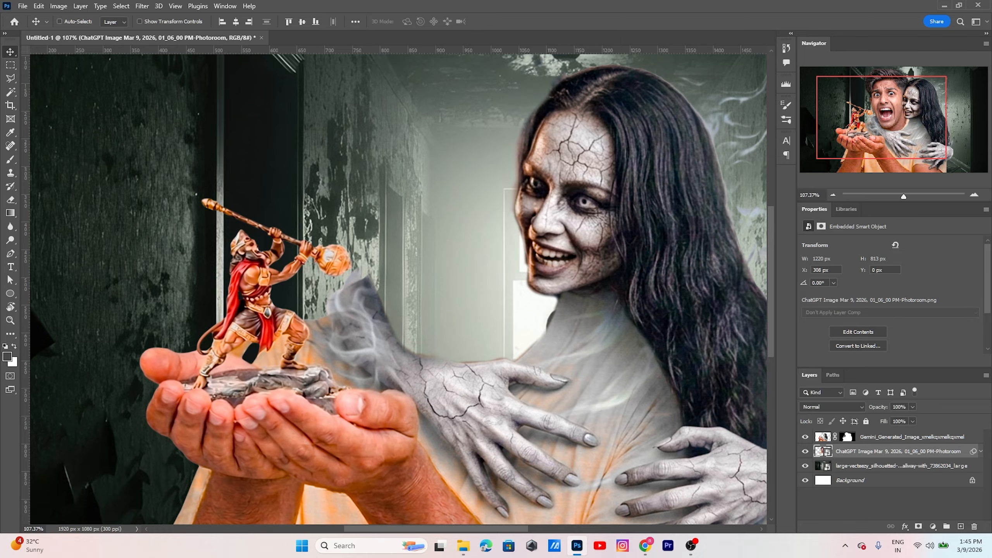
scroll(655, 393, "down", 1)
scroll(499, 288, "up", 1)
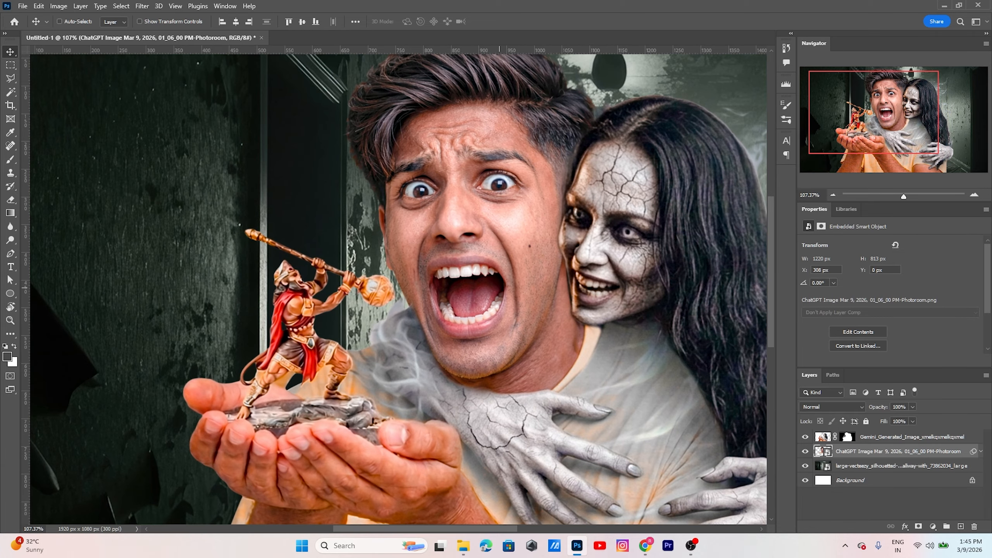
scroll(398, 289, "down", 1)
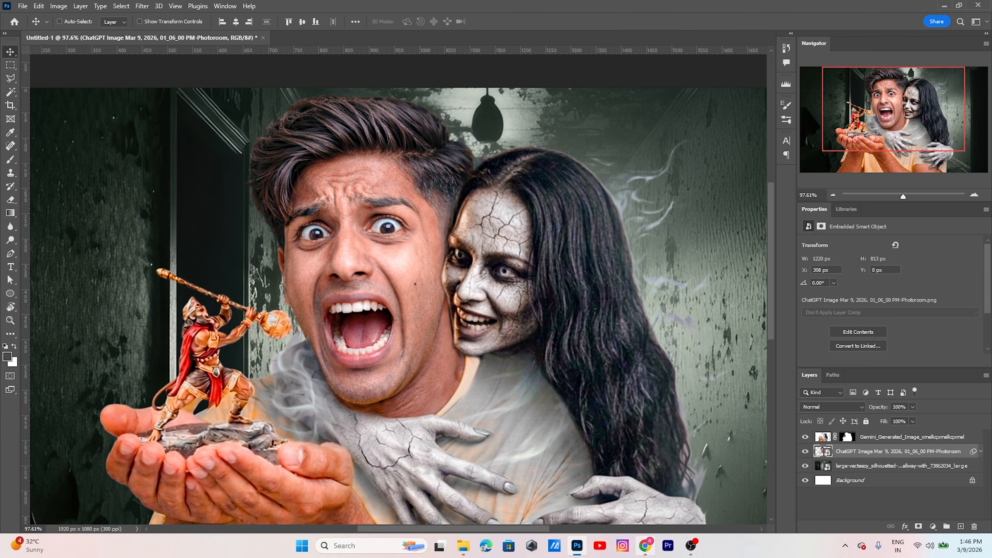
left_click(645, 546)
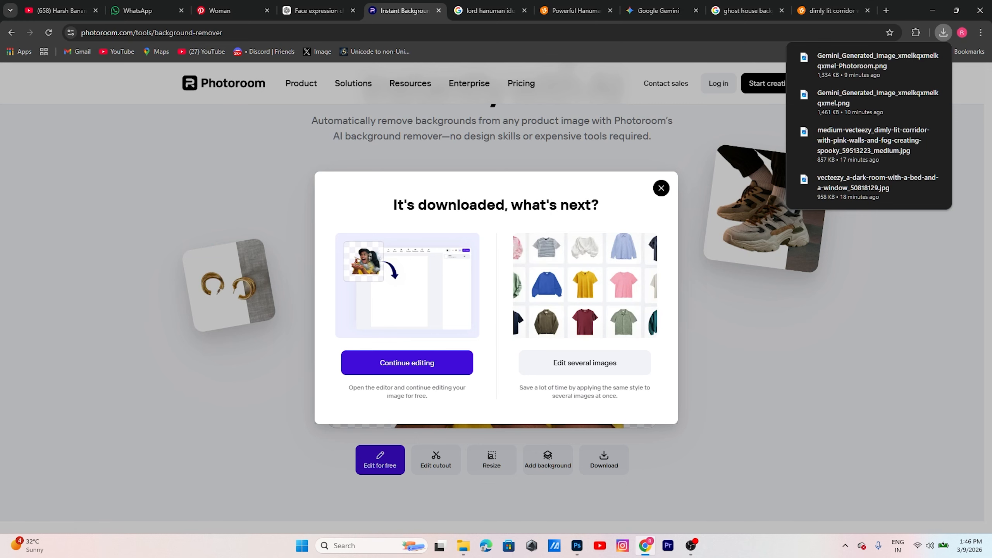
left_click(577, 546)
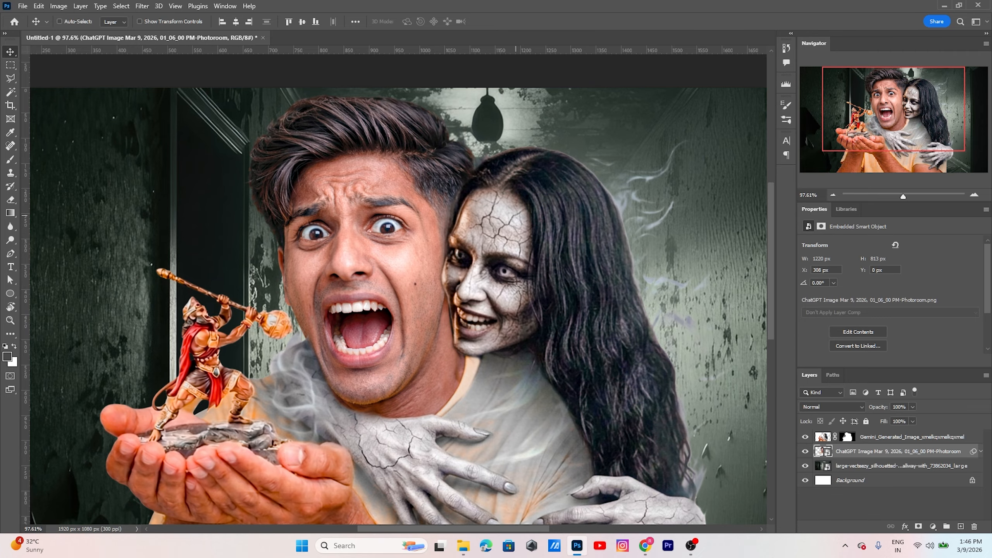
scroll(399, 289, "down", 3)
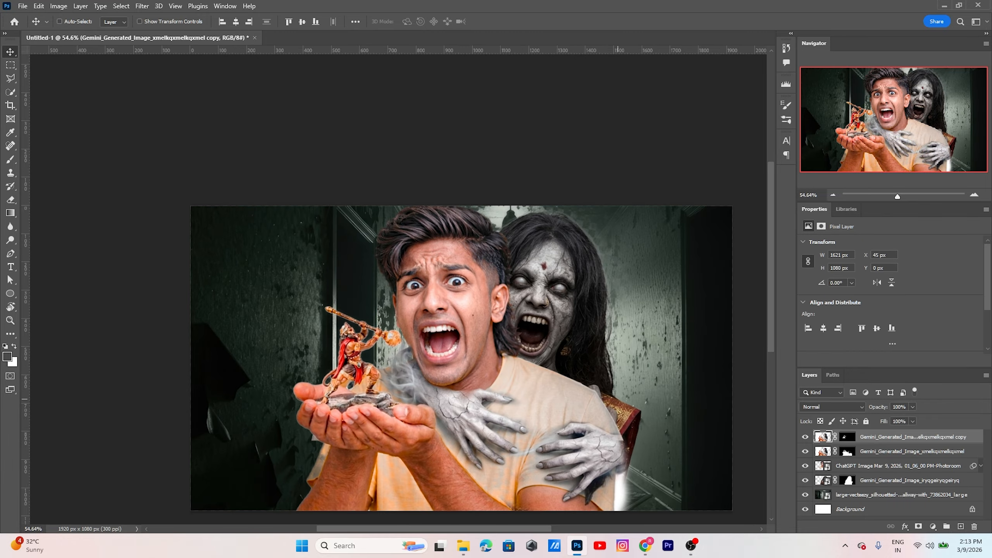
scroll(618, 400, "up", 2)
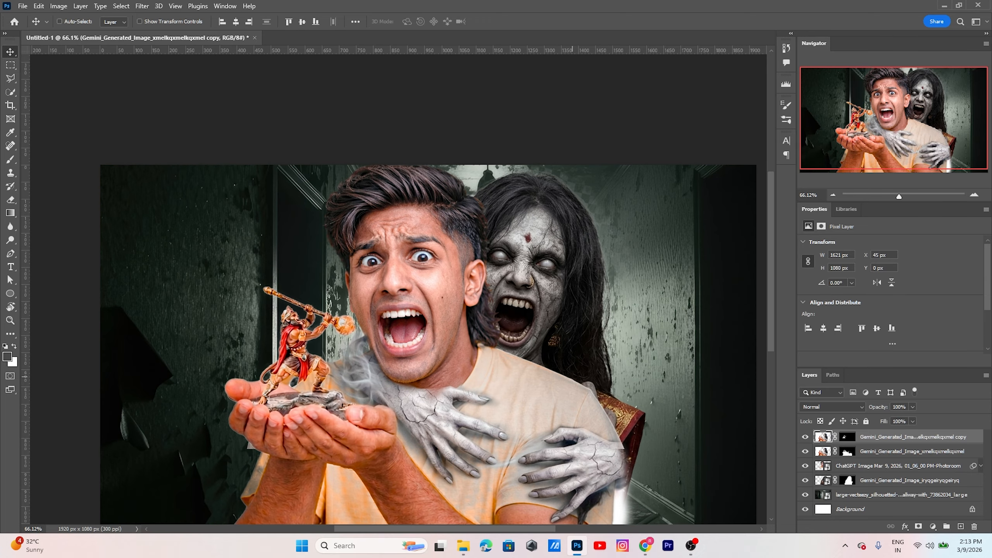
scroll(738, 329, "down", 2)
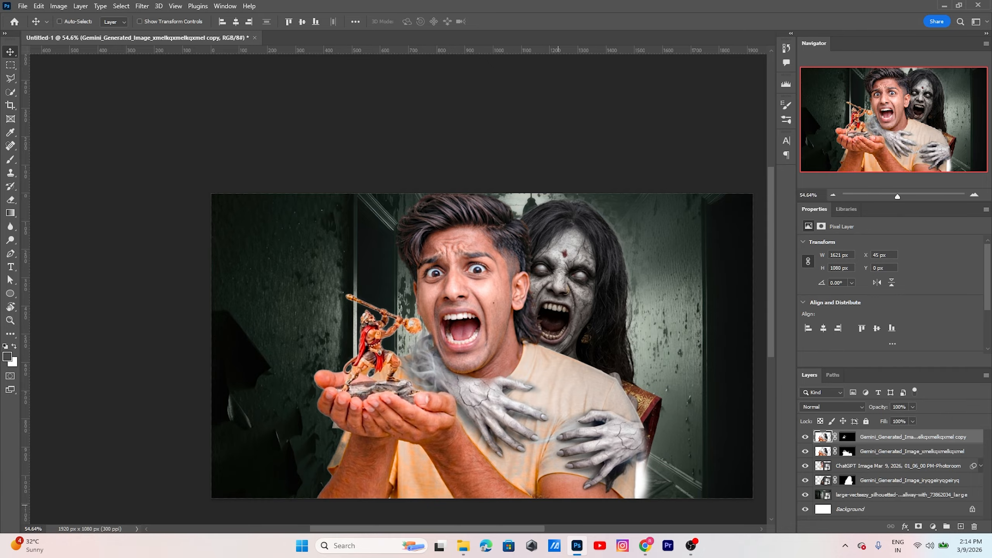
left_click(934, 526)
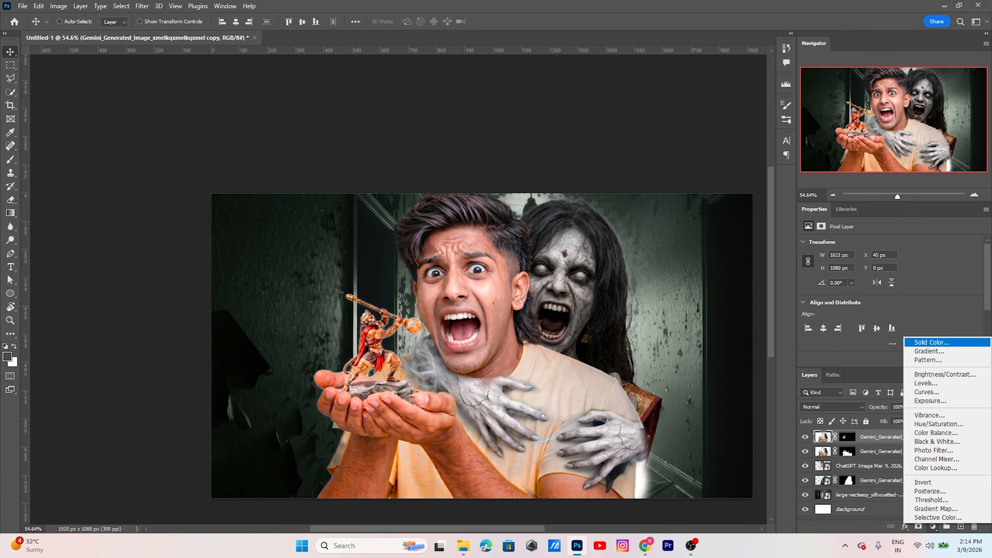
left_click(919, 343)
key("Escape")
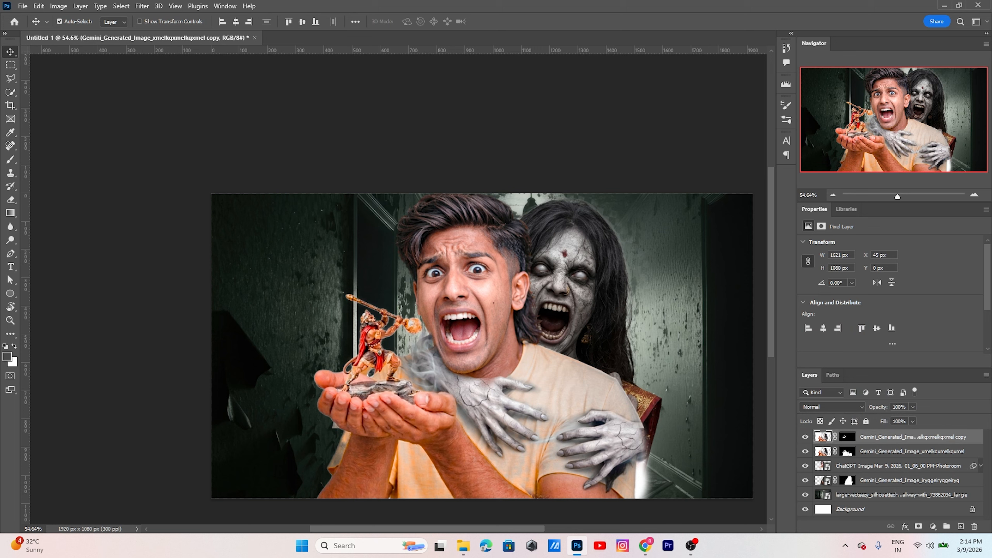
Step: Create a new empty layer above all others and set the Brush's foreground color to black (000000)
key("ctrl+shift+n")
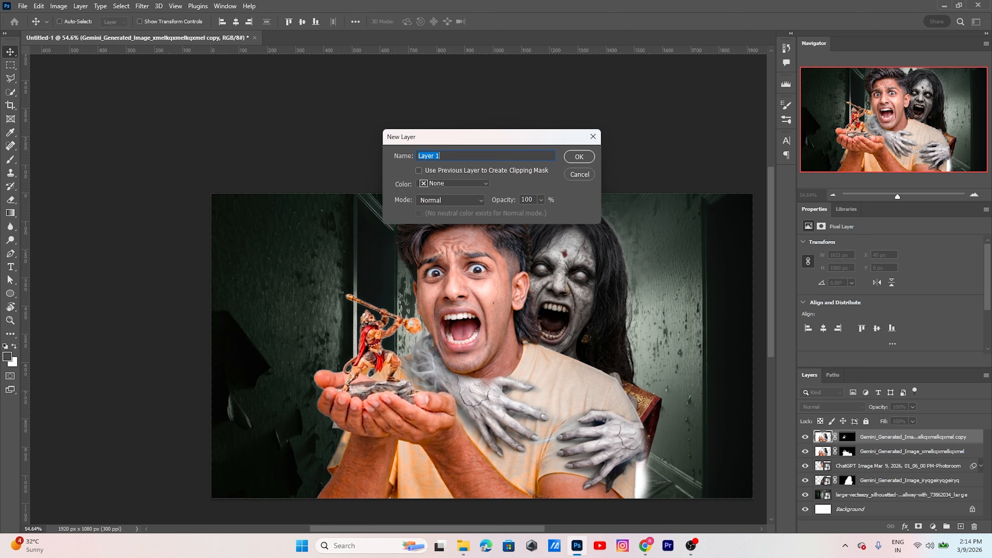
key("Return")
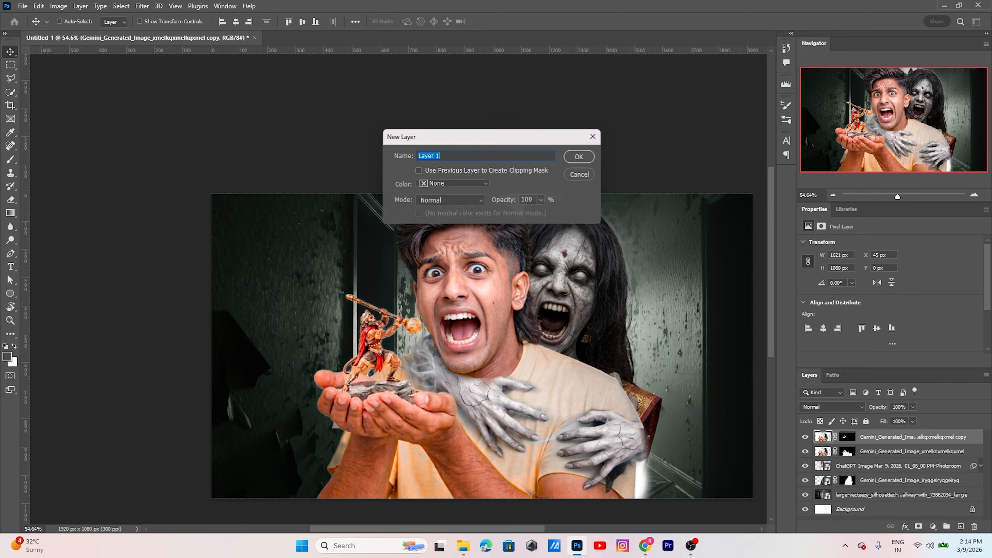
key("b")
left_click(7, 357)
type("000000")
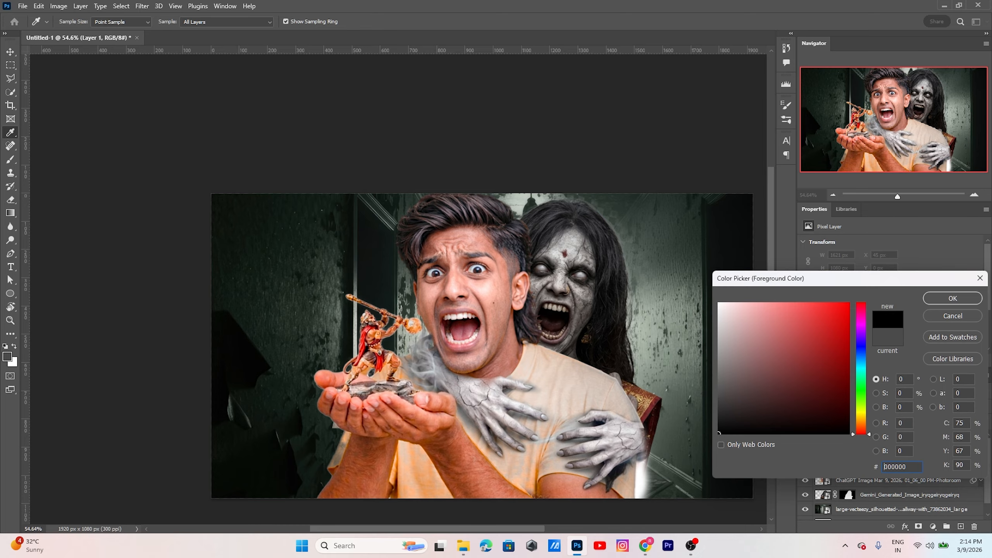
Step: Paint a soft black shadow along the bottom edge of the canvas on the new layer with an 1100 px brush
key("bracketright")
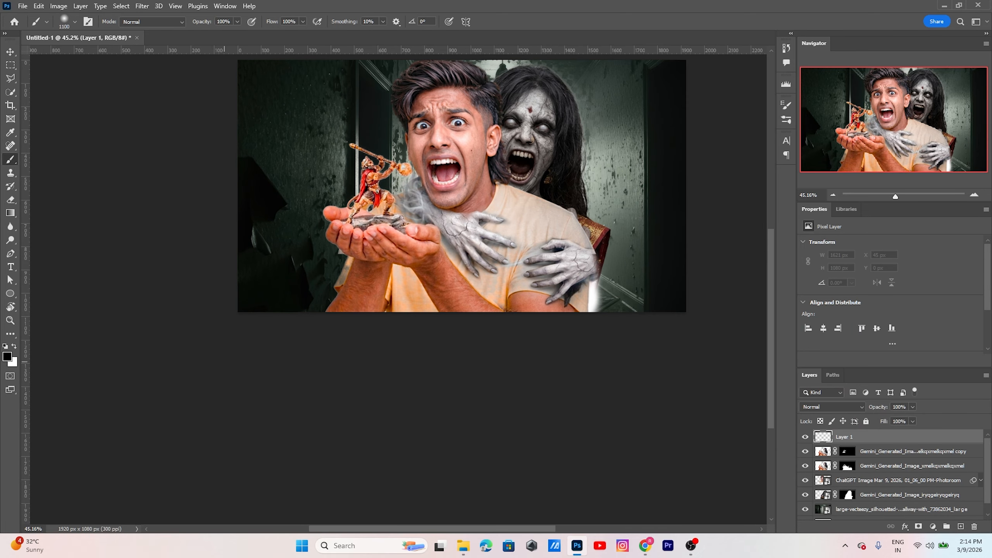
left_click_drag(231, 408, 368, 414)
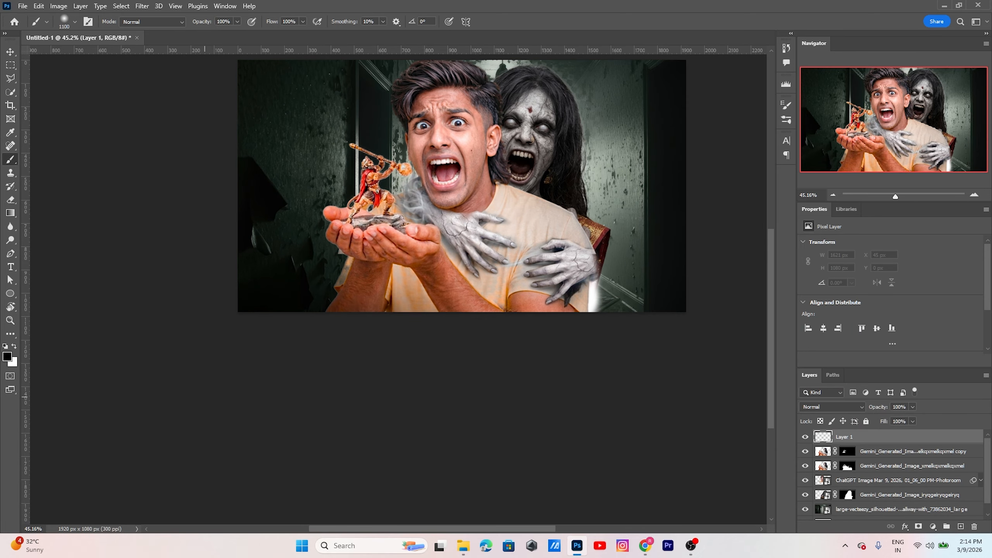
left_click_drag(367, 414, 492, 414)
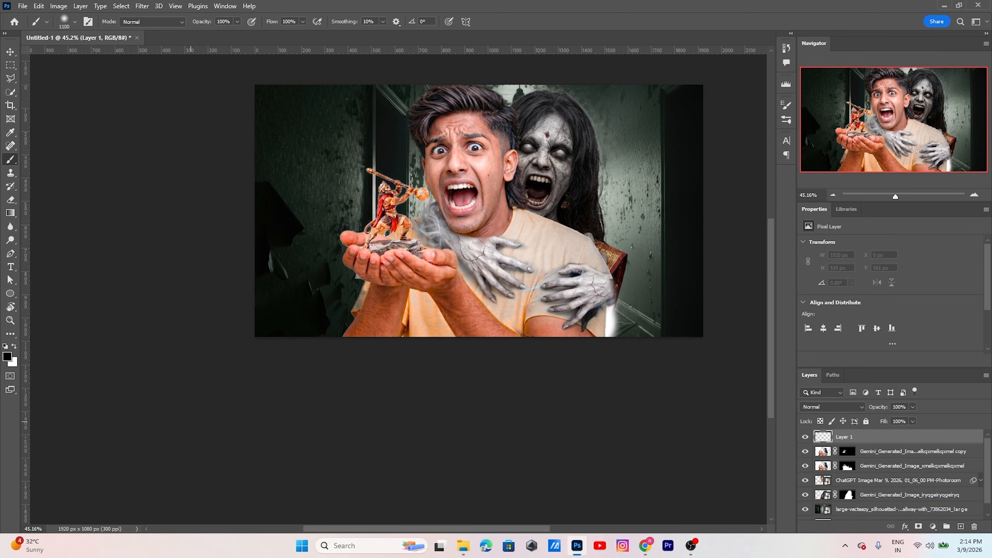
mouse_move(218, 442)
left_mouse_down()
mouse_move(297, 441)
mouse_move(193, 441)
mouse_move(625, 438)
left_mouse_up()
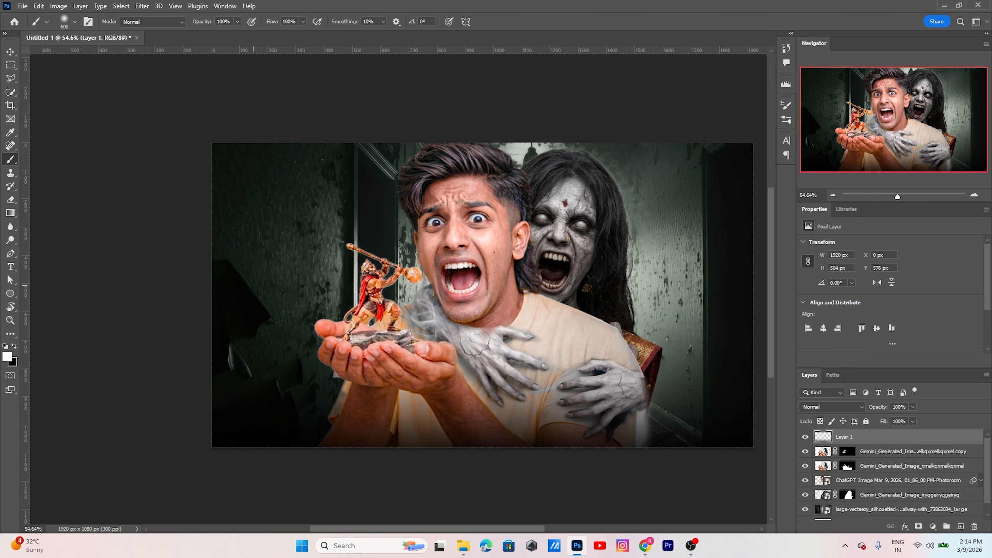
Step: Try a broad soft white brush stroke across the middle of the image and undo it
left_click_drag(243, 288, 640, 281)
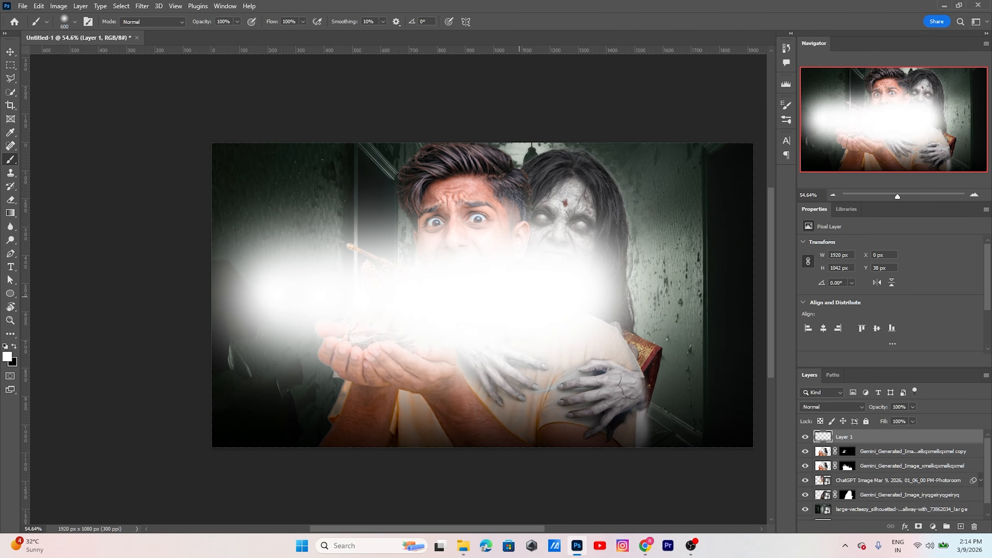
key("ctrl+z")
Step: Soften the upper part of the black bottom shadow with a soft 700 px eraser
key("e")
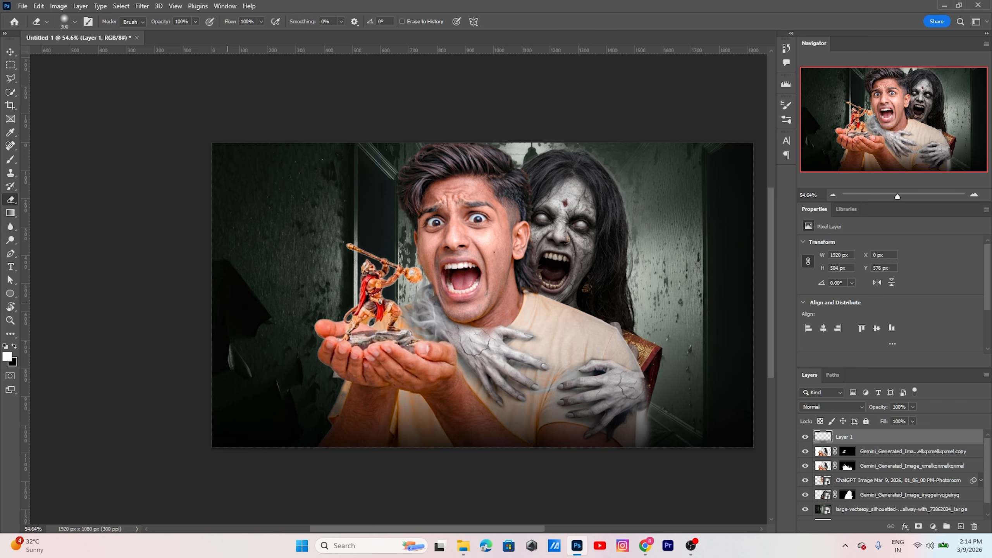
key("bracketright")
key("bracketright")
key("bracketright")
key("bracketright")
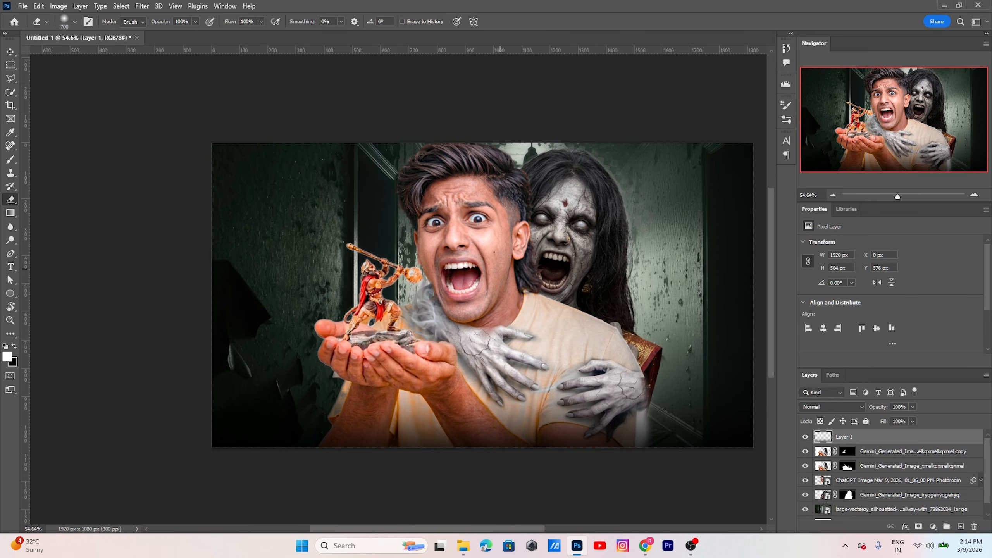
key("v")
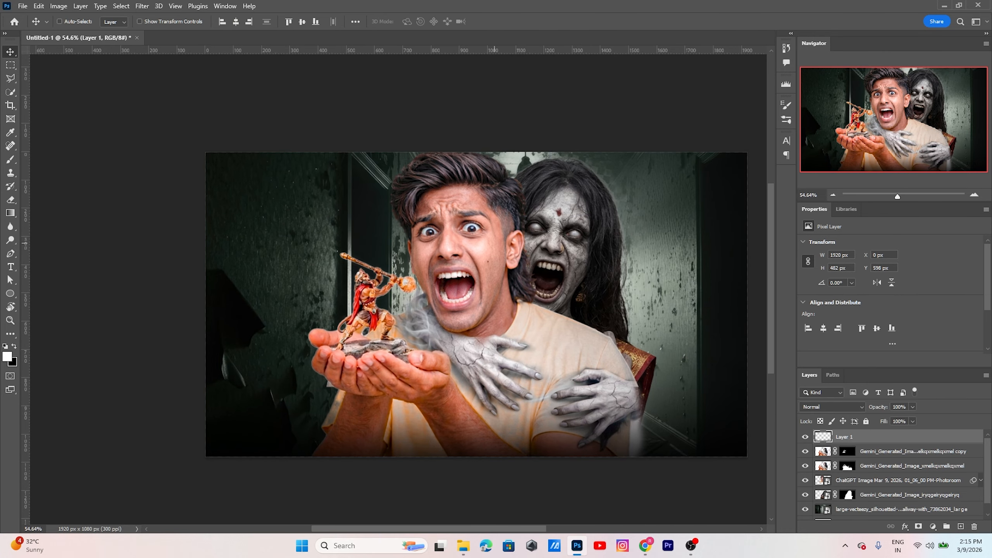
Step: Apply Camera Raw color adjustments to the ChatGPT cutout, making the shirt vivid yellow and the man's skin warmer
scroll(502, 196, "up", 2)
right_click(478, 234)
left_click(520, 242)
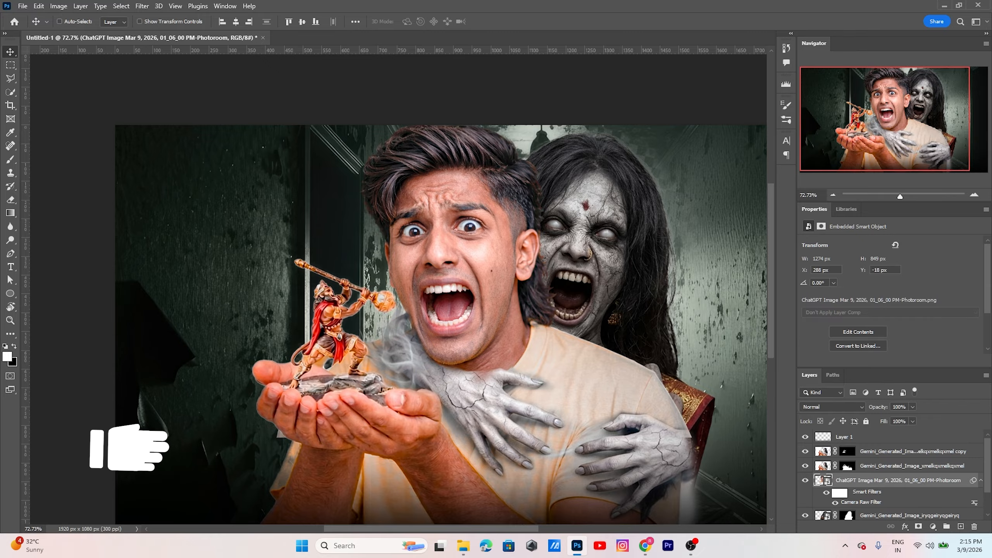
key("ctrl+shift+a")
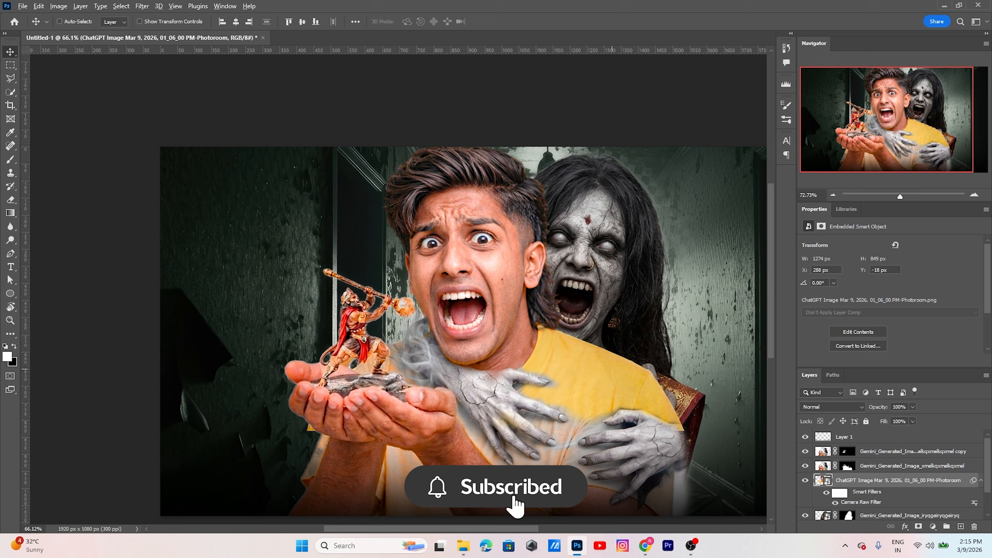
scroll(612, 369, "up", 2)
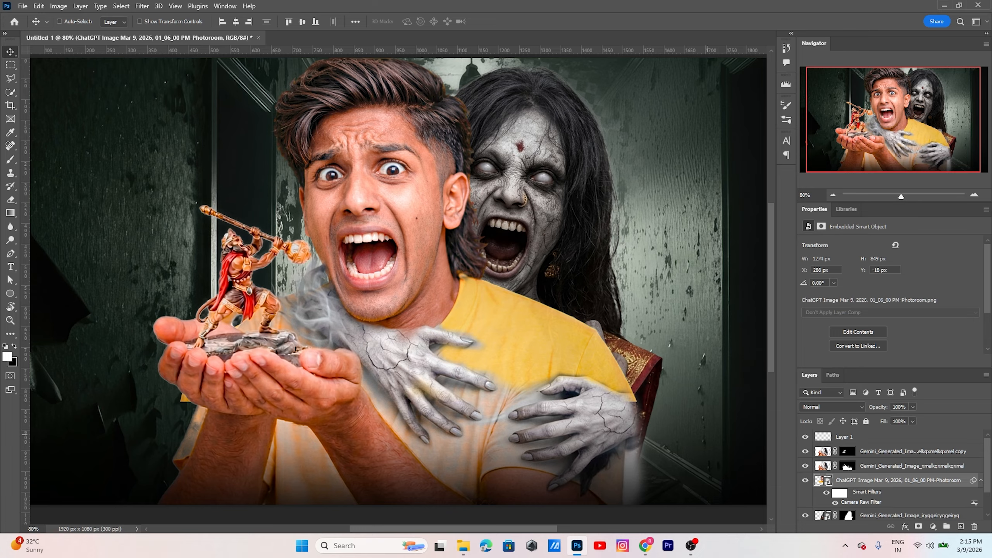
scroll(891, 475, "down", 2)
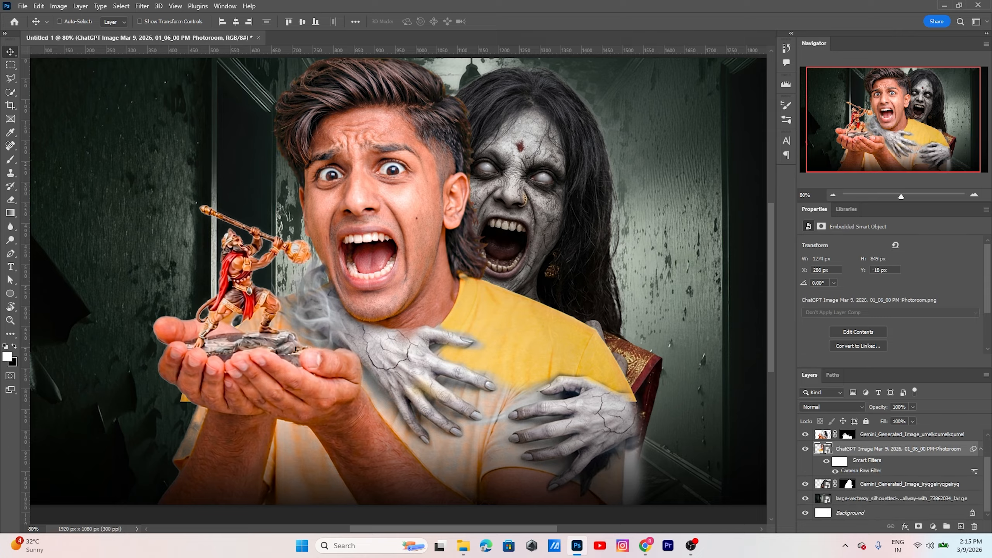
Step: Add a white solid color fill layer between the ghost layer and the hallway background
left_click(909, 484)
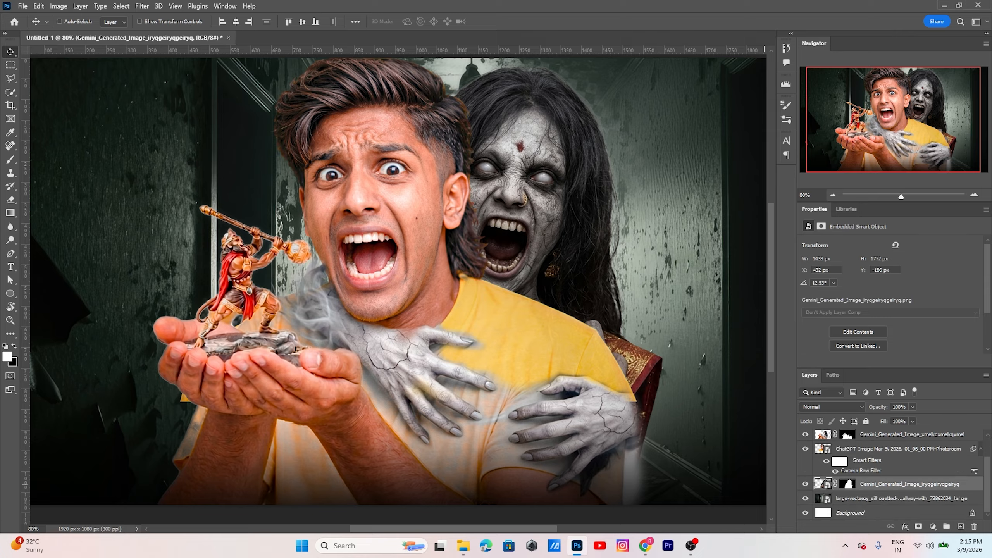
left_click(933, 527)
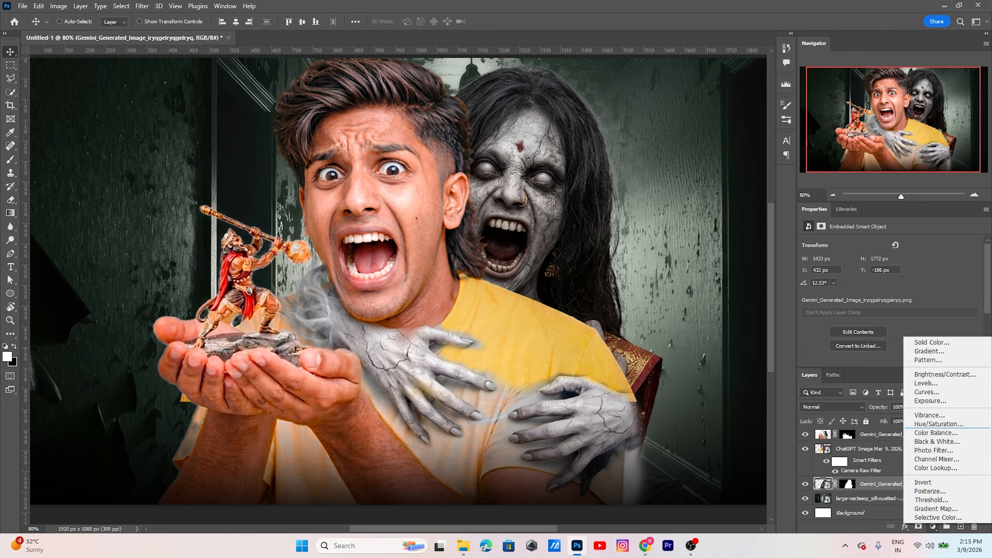
left_click(938, 342)
scroll(483, 329, "down", 3)
scroll(484, 329, "up", 3)
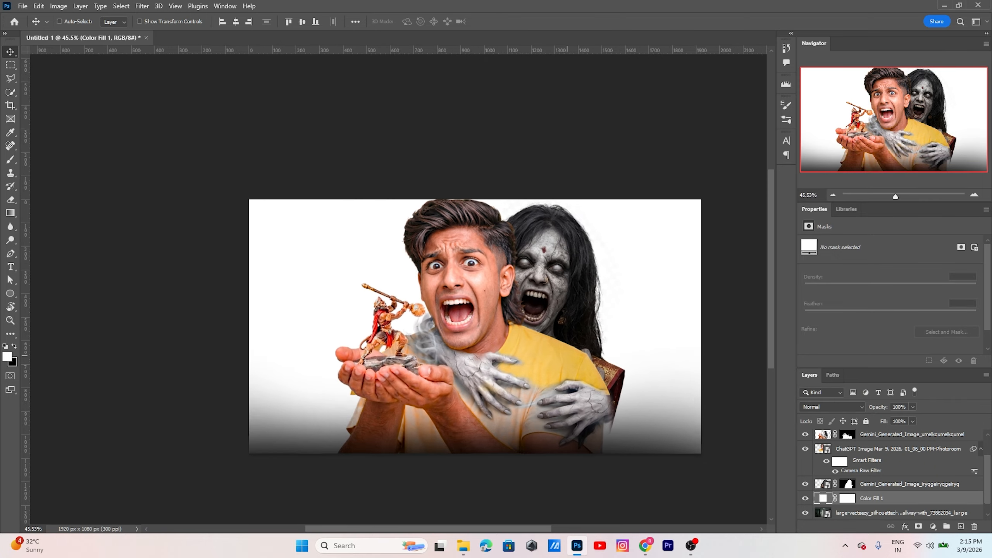
Step: Switch to Gemini and begin the prompt with "blend image perfectly and nathural light and add details and texthures hilgihts and shadows"
type("blend image perfectly and nathu")
type("ral light and add")
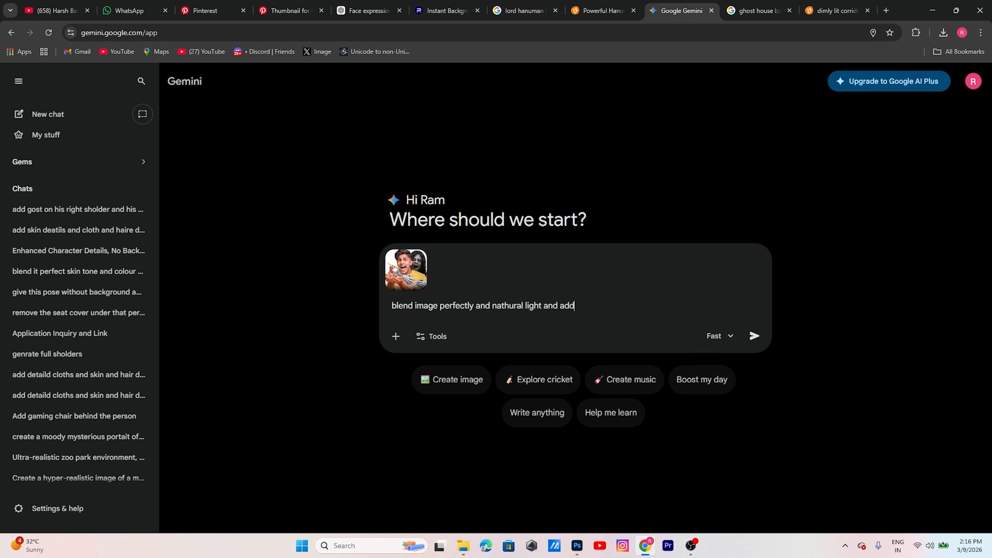
type(" details and texthures hilgihts and shadows")
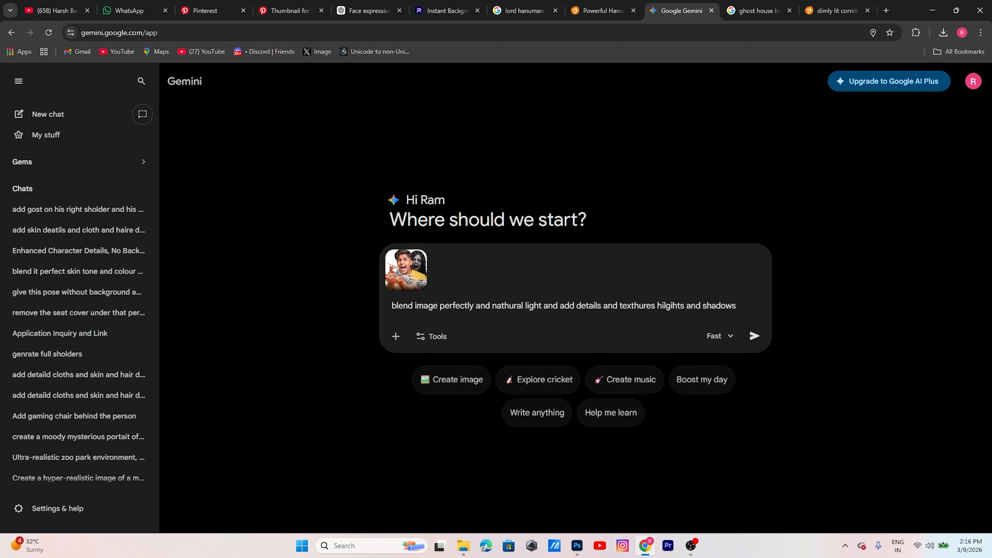
Step: Continue the prompt with "realestic change t shert colour into red and no fog effect shart detais and sharpe hands" and generate it as an image
type(" realestic change t shert colour into red a")
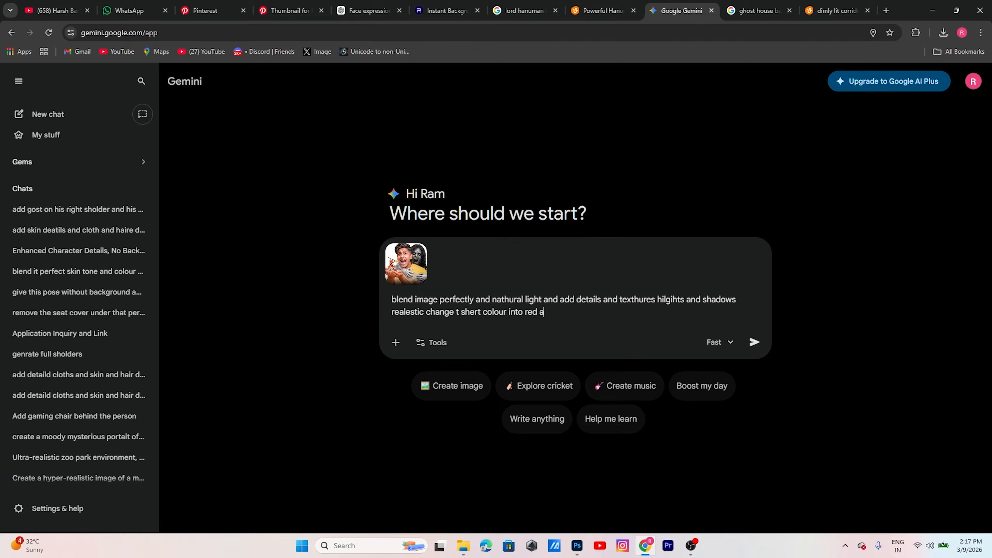
type("nd no fog effect shart detais and sharpe hands")
left_click(451, 386)
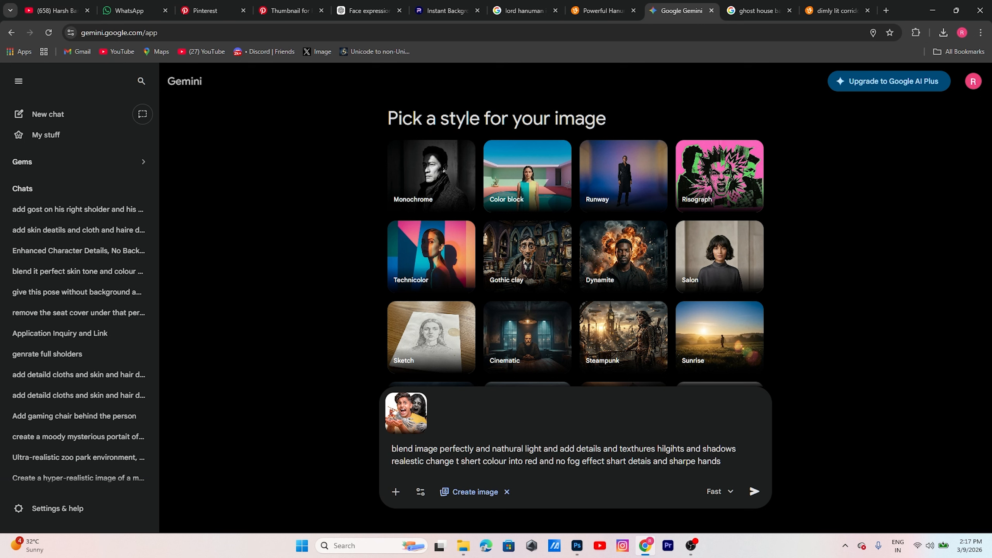
left_click(755, 492)
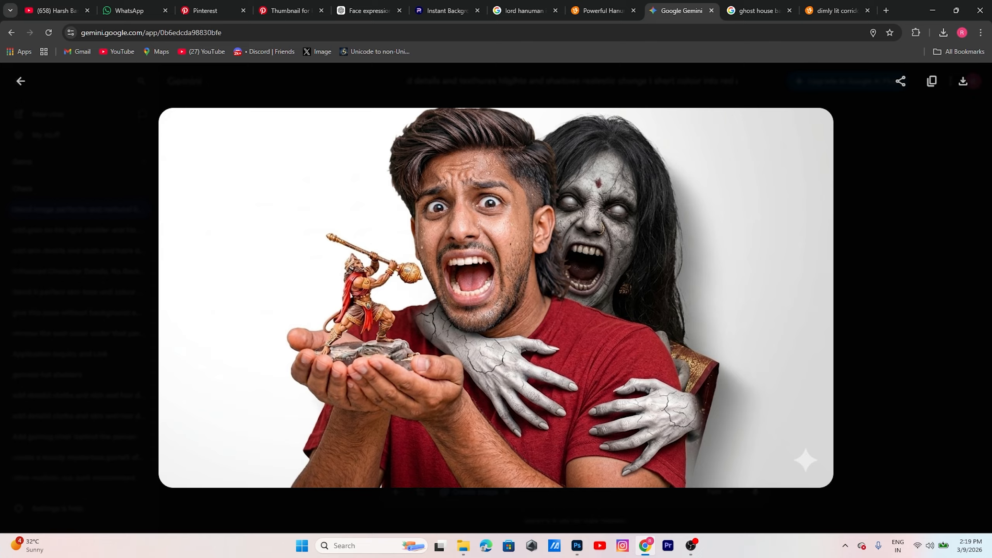
Step: Check the hands in the Photoshop composite, and download both Gemini red T-shirt images, one of the man alone and one with the ghost
left_click(577, 545)
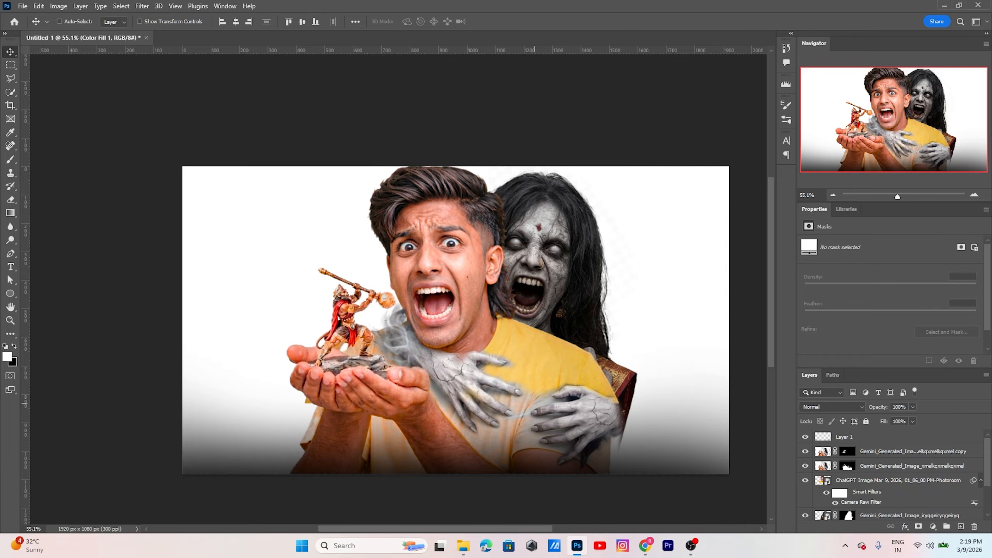
scroll(533, 408, "up", 13)
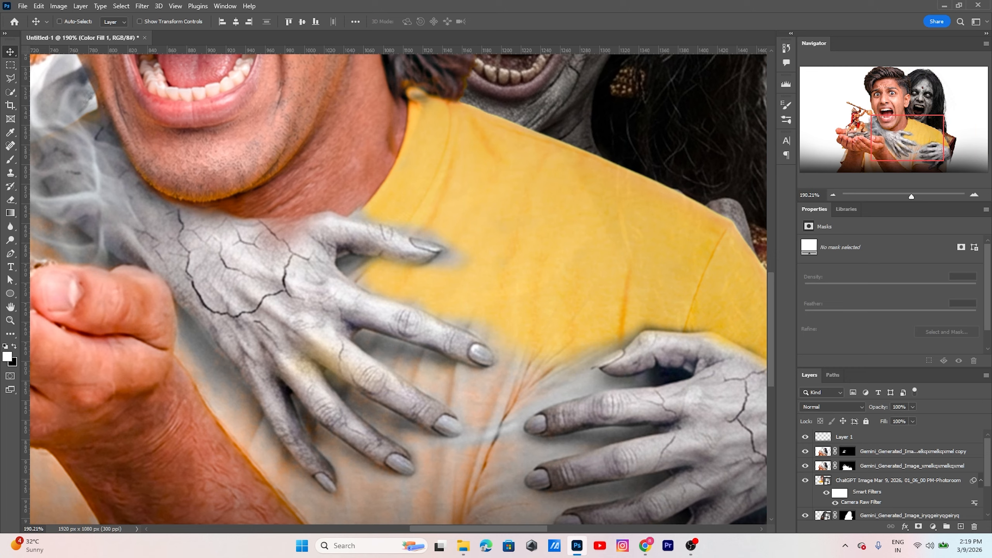
left_click(645, 545)
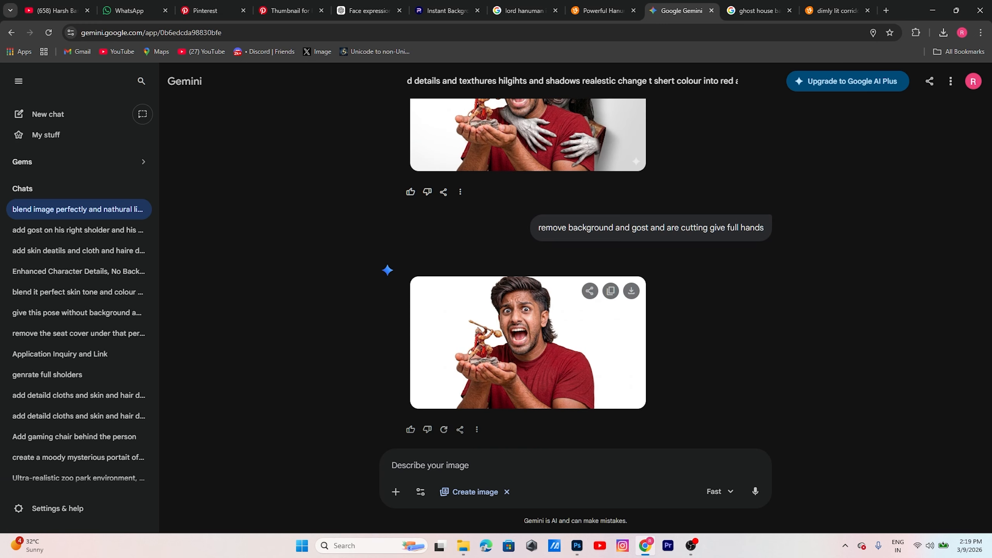
left_click(527, 343)
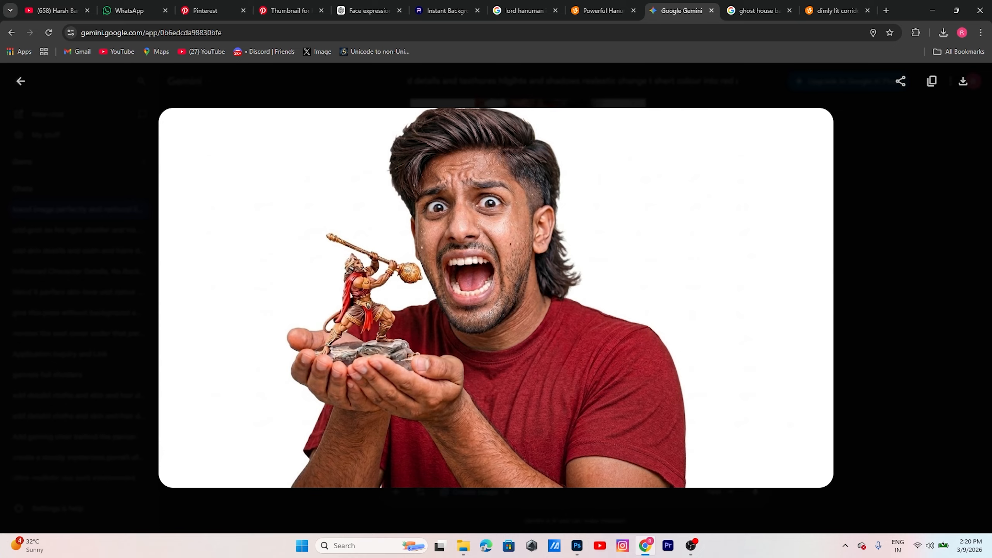
left_click(963, 81)
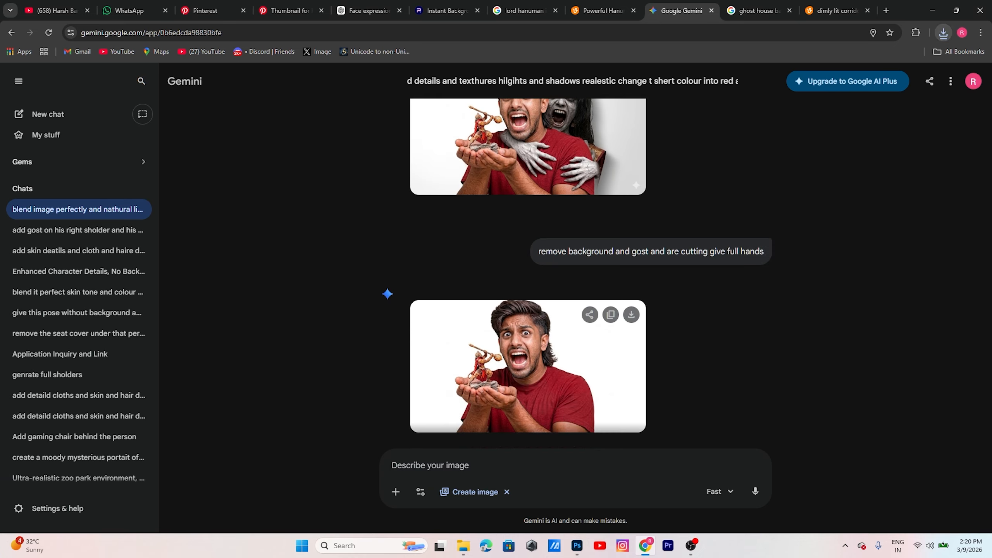
scroll(528, 305, "up", 3)
left_click(528, 281)
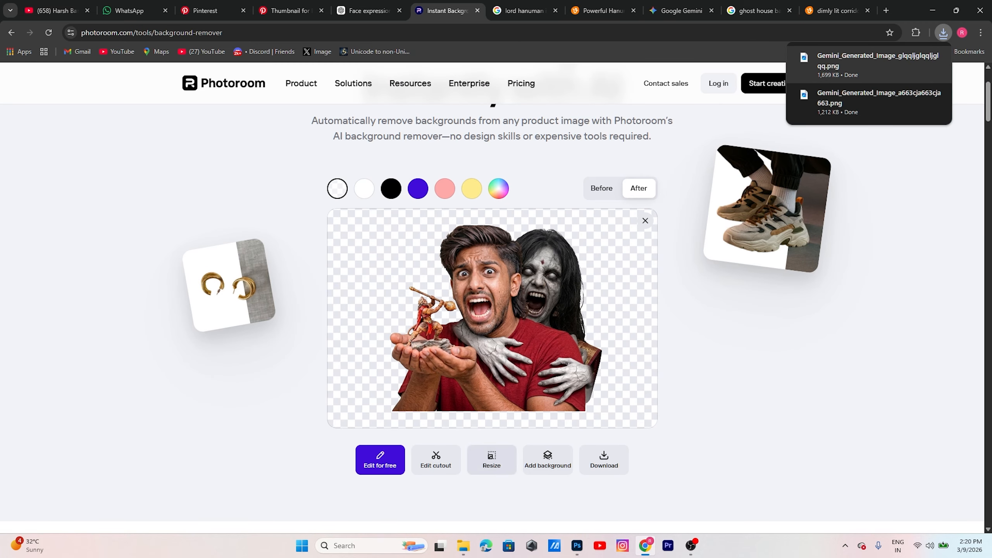
Step: Edit the Photoroom cutout to keep only the ghost's two gray hands, and download it as a PNG
left_click(377, 461)
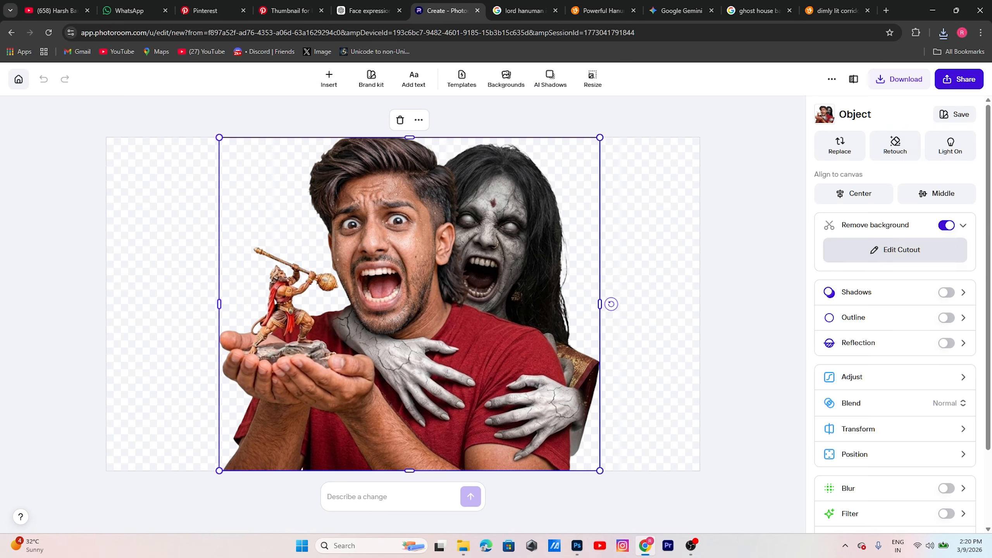
left_click(895, 248)
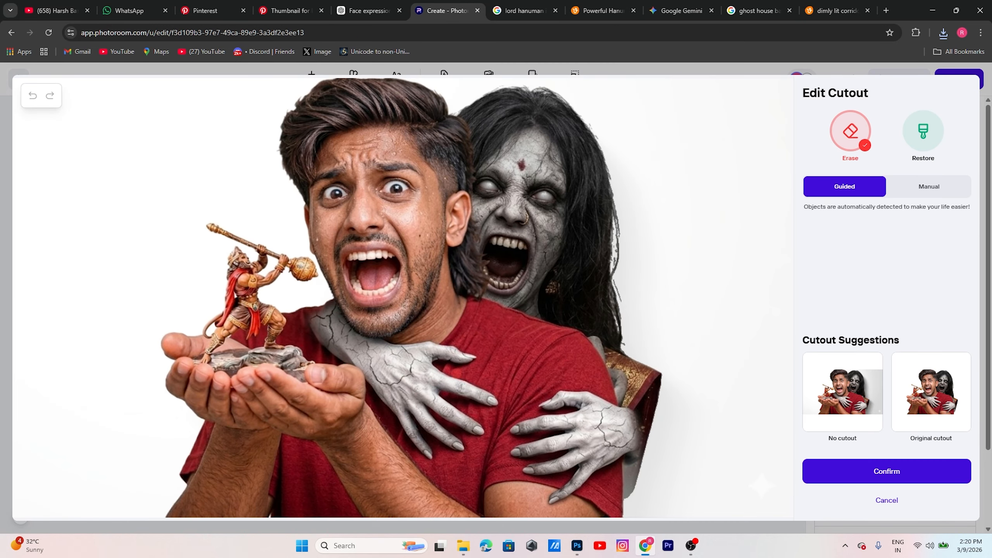
mouse_move(512, 342)
left_mouse_down()
mouse_move(403, 282)
mouse_move(331, 149)
mouse_move(387, 93)
mouse_move(472, 129)
mouse_move(505, 166)
mouse_move(549, 302)
mouse_move(581, 349)
mouse_move(627, 365)
left_mouse_up()
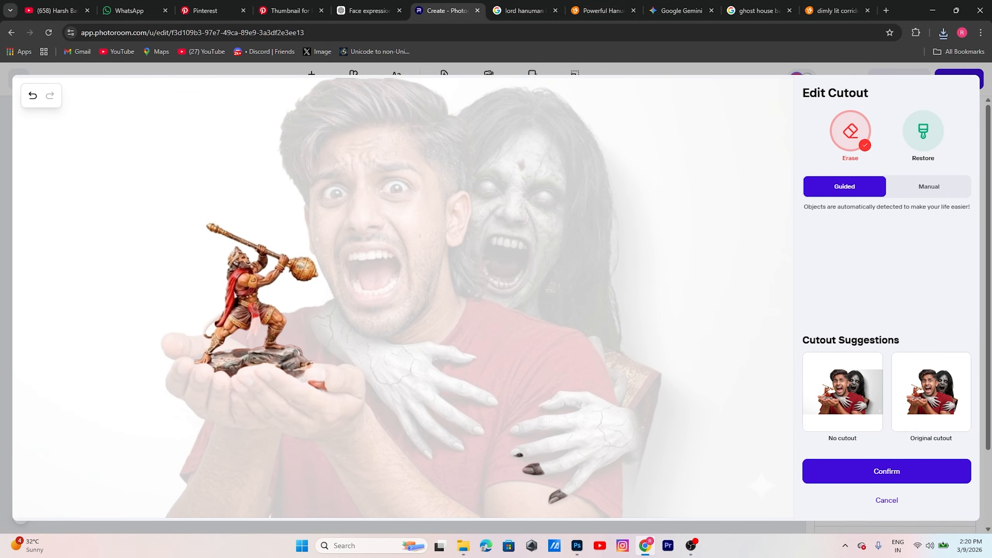
mouse_move(252, 308)
left_mouse_down()
mouse_move(225, 301)
mouse_move(283, 262)
mouse_move(221, 300)
mouse_move(246, 327)
left_mouse_up()
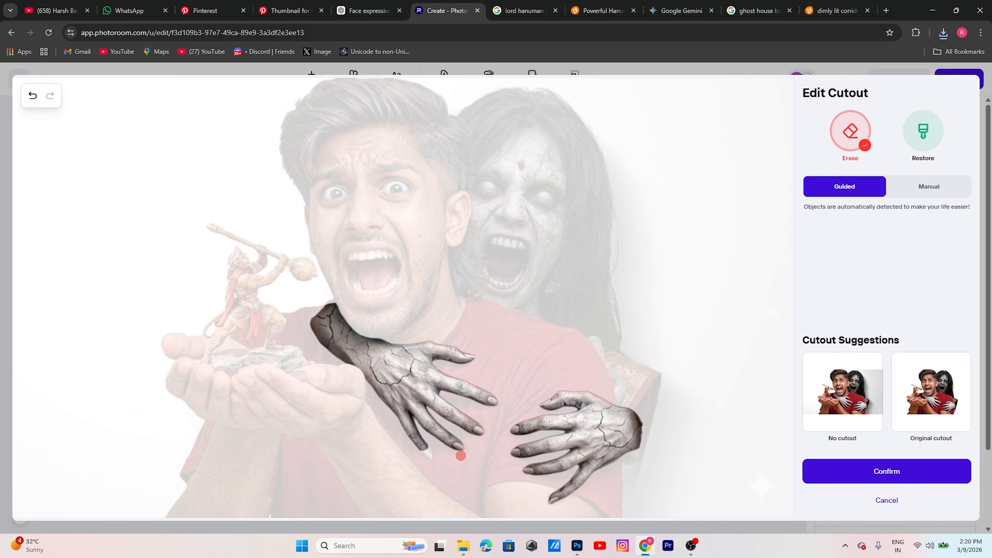
left_click(923, 131)
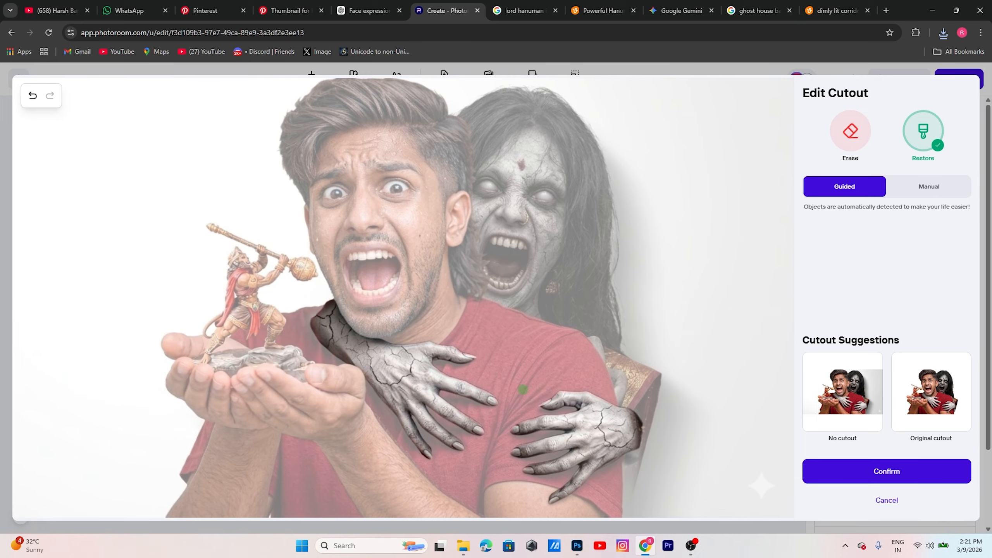
left_click(886, 471)
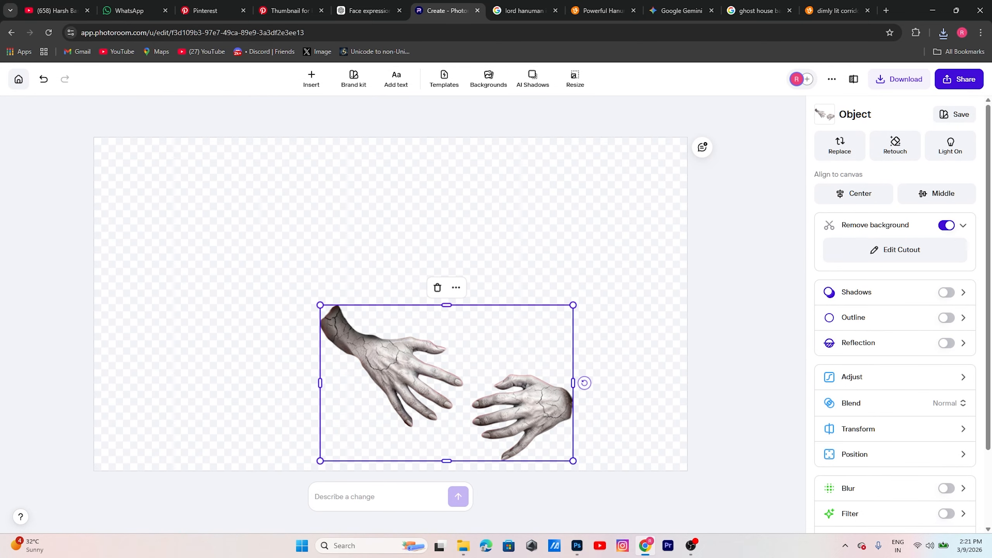
left_click(899, 79)
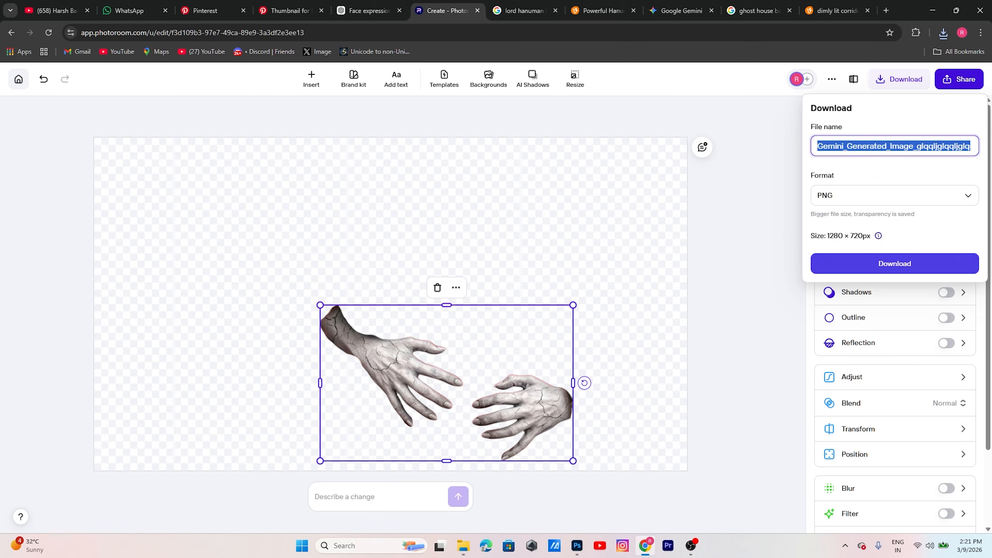
left_click(894, 259)
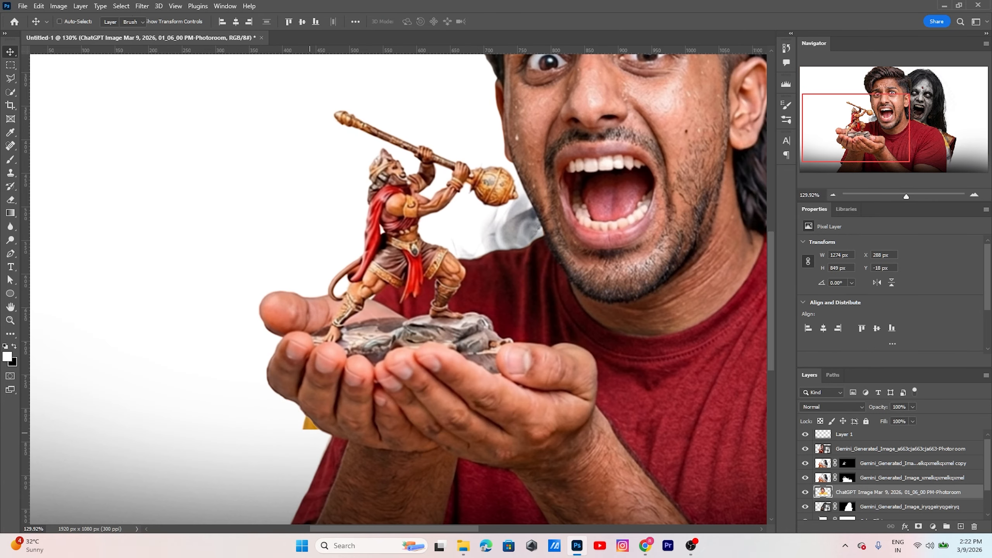
Step: Erase the yellow shirt remnants on the ChatGPT cutout layer below the man's hands and along his shoulder
key("e")
left_click_drag(303, 426, 319, 423)
scroll(351, 391, "right", 10)
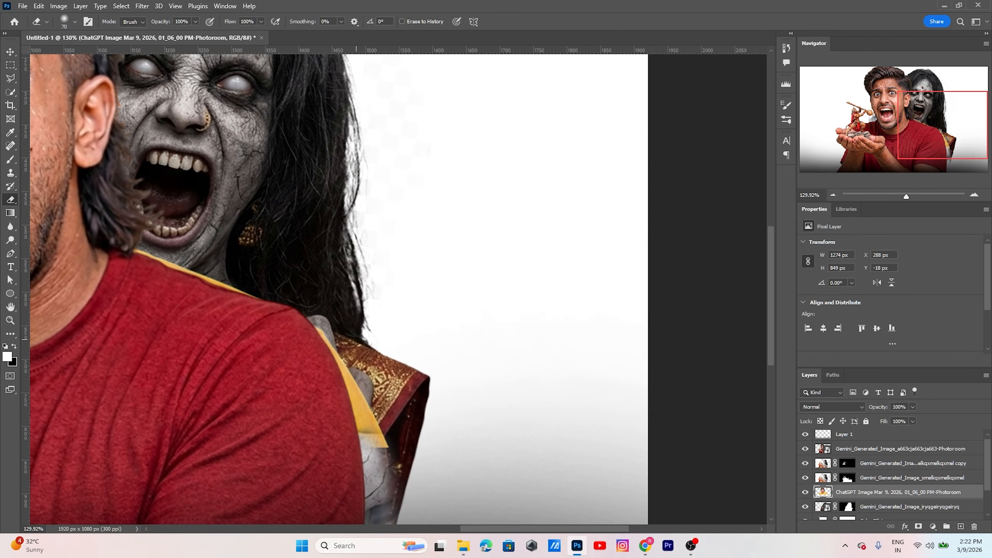
key("bracketleft")
scroll(332, 352, "up", 3)
mouse_move(394, 446)
left_mouse_down()
mouse_move(332, 352)
mouse_move(242, 335)
left_mouse_up()
scroll(625, 336, "down", 3)
Step: Select the red T-shirt man layer and rasterize it
key("v")
left_click(407, 377, "ctrl")
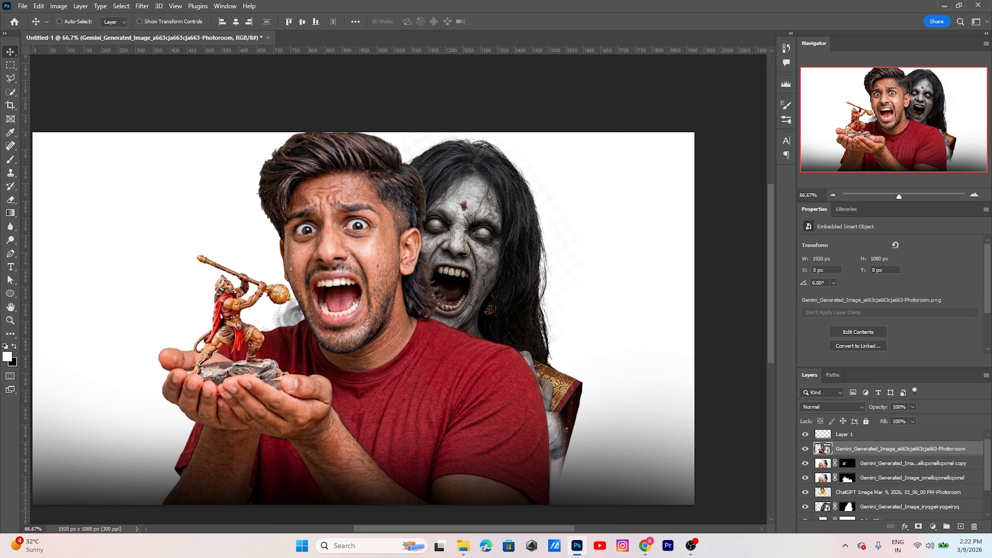
scroll(400, 375, "up", 3)
left_click(11, 92)
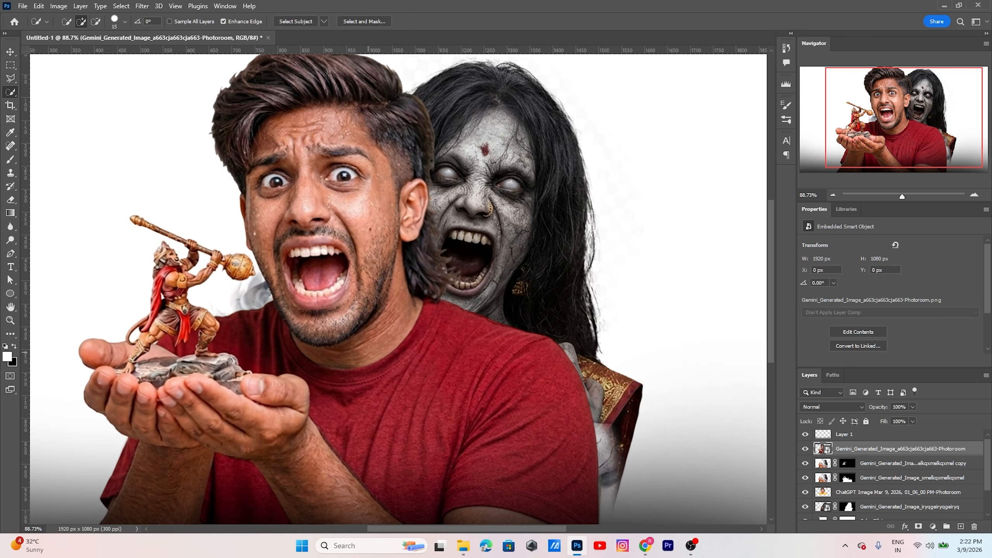
scroll(408, 443, "down", 5)
scroll(409, 443, "down", 3)
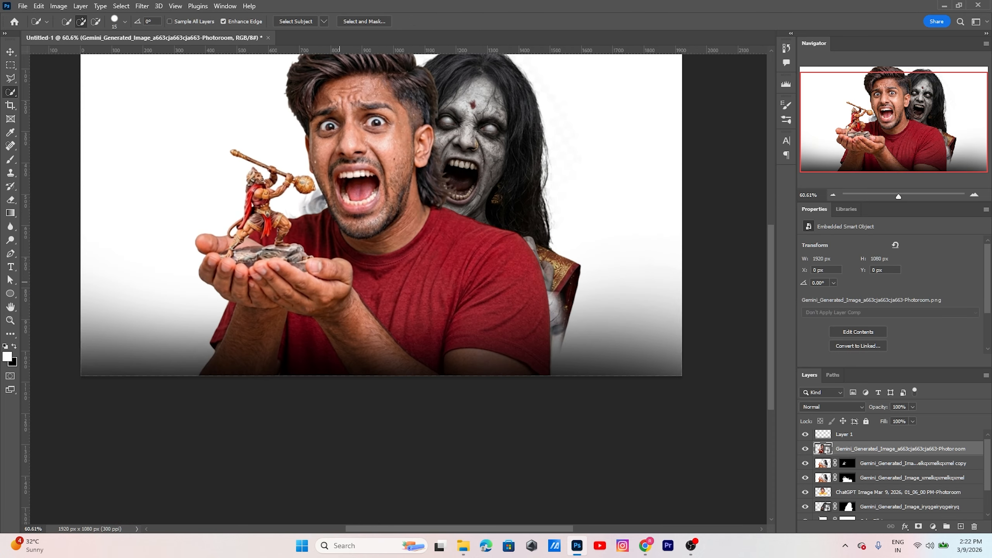
right_click(872, 449)
left_click(759, 277)
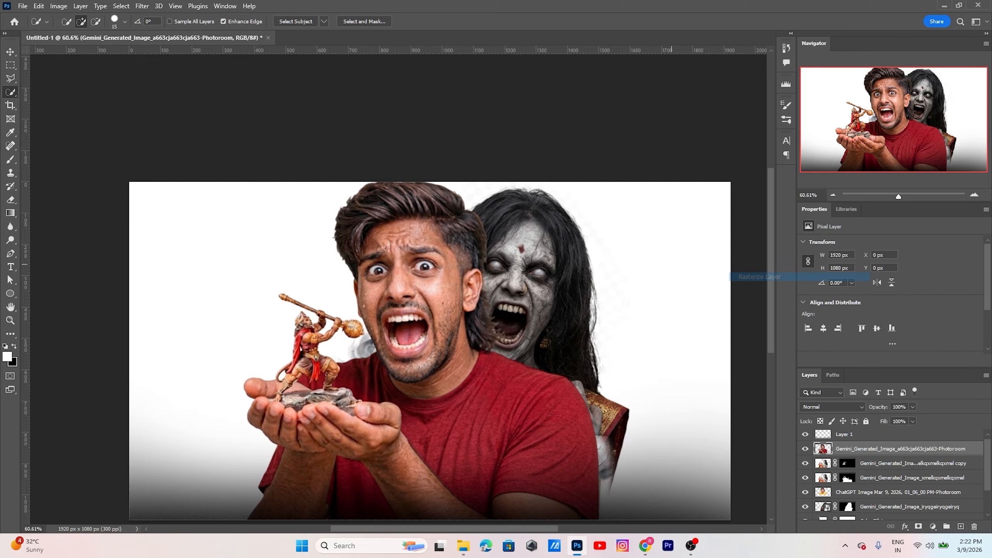
Step: Try erasing the red T-shirt layer over the man's face and undo the stroke
scroll(473, 284, "up", 4)
key("e")
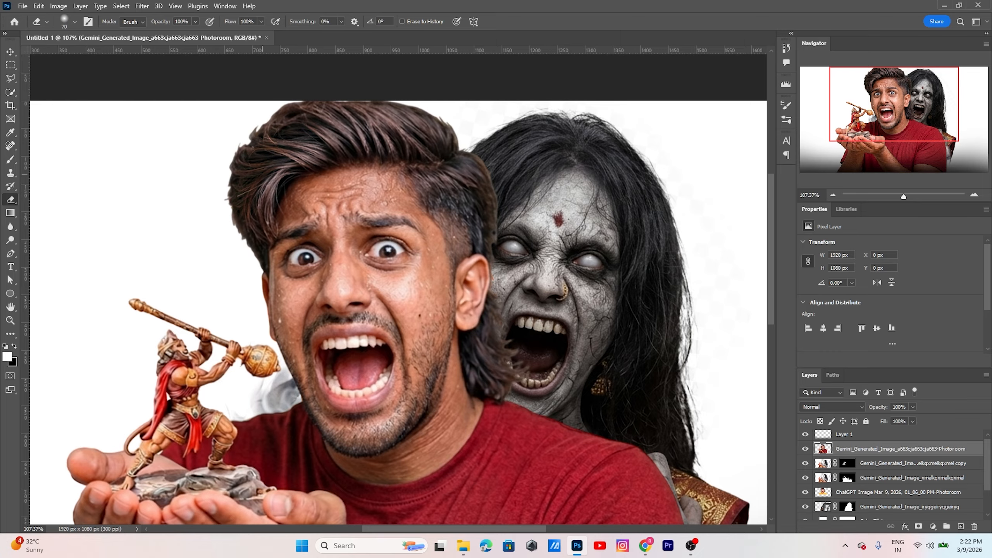
key("x")
mouse_move(240, 178)
left_mouse_down()
mouse_move(430, 203)
mouse_move(450, 449)
mouse_move(332, 352)
mouse_move(390, 377)
left_mouse_up()
scroll(351, 469, "up", 7)
key("x")
key("ctrl+z")
Step: Erase the red T-shirt layer along the man's jaw and chin with a soft 40 px eraser
key("bracketleft")
key("bracketleft")
key("bracketleft")
key("bracketleft")
key("bracketleft")
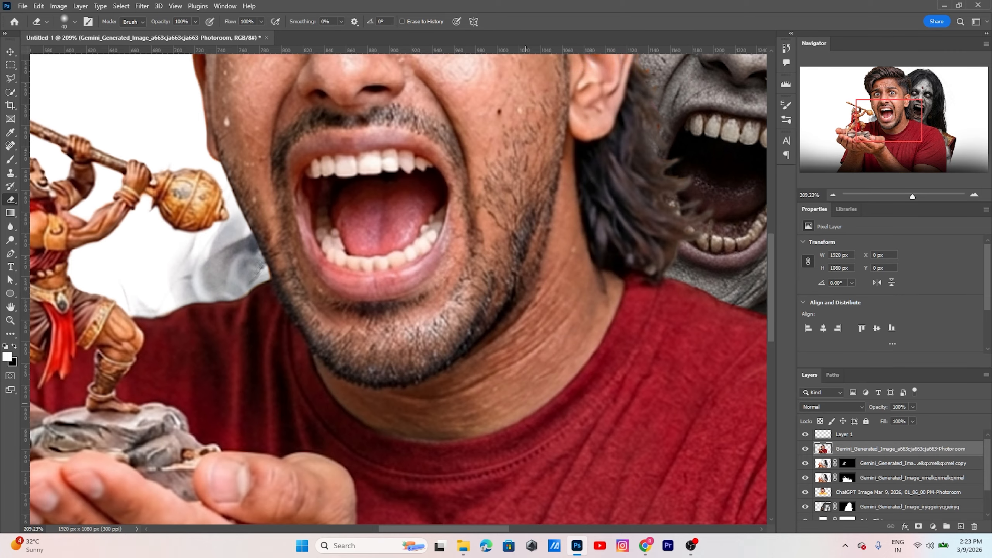
left_click_drag(289, 260, 301, 332)
mouse_move(300, 333)
left_mouse_down()
mouse_move(344, 404)
mouse_move(478, 394)
left_mouse_up()
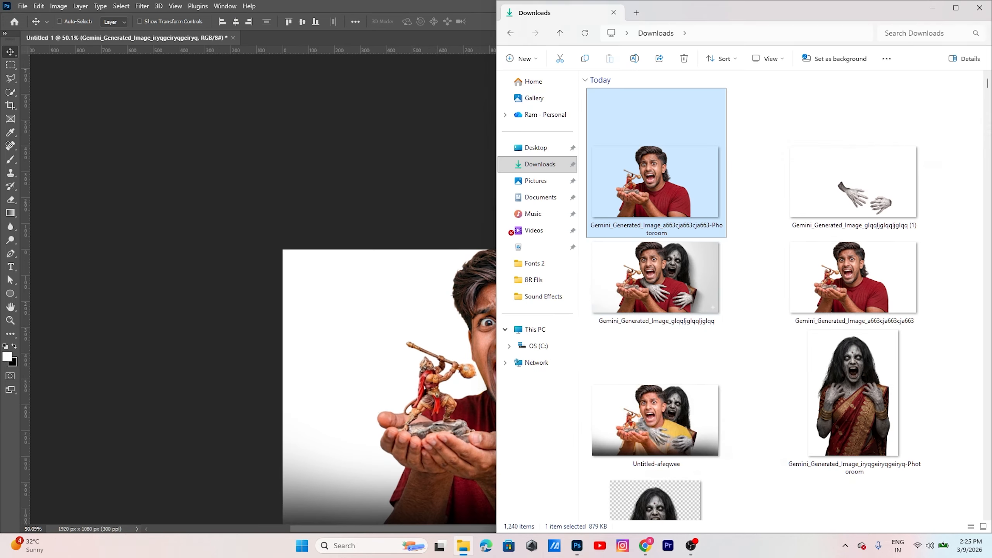
Step: Place the downloaded ghost hands PNG into the Photoshop composition and move its layer above the red T-shirt man's layers
left_click(853, 133)
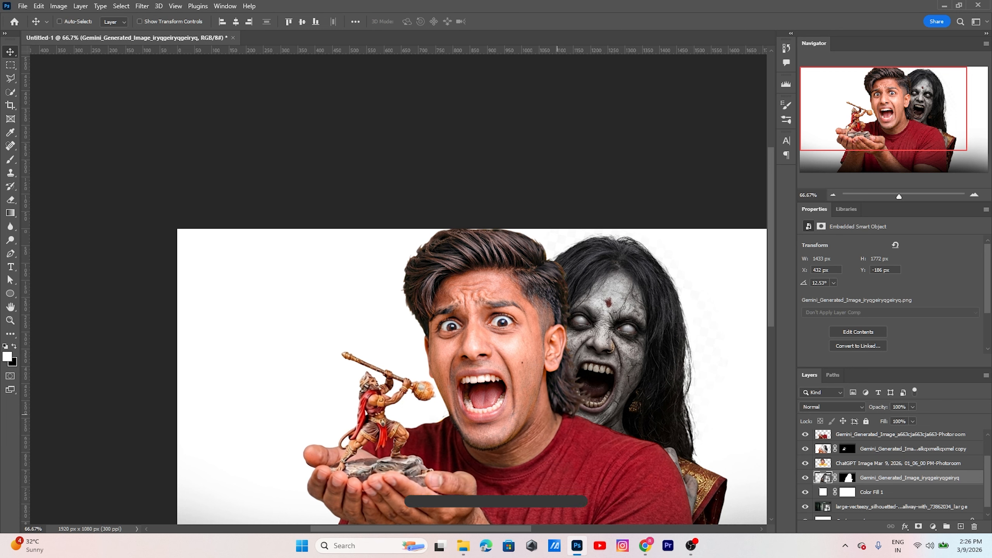
left_click_drag(495, 430, 487, 344)
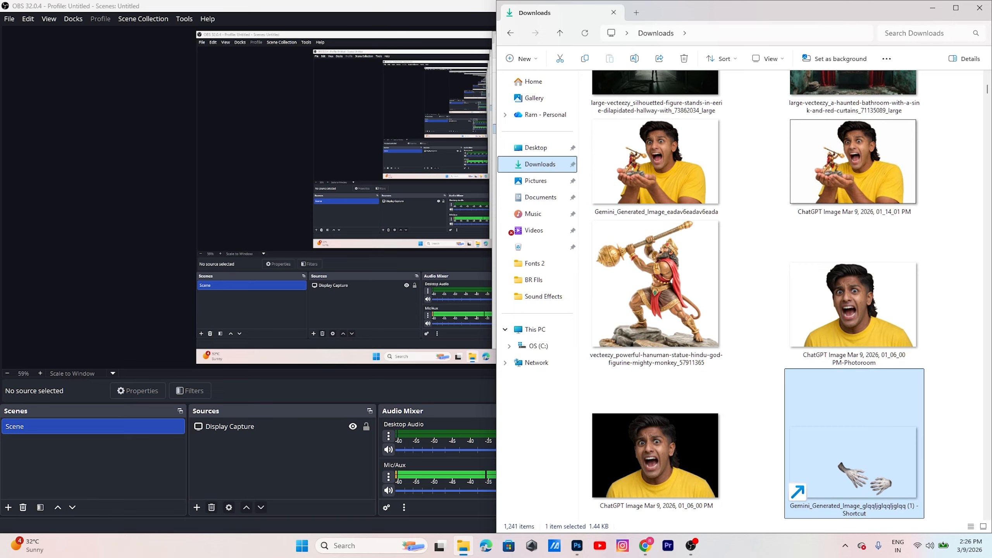
scroll(742, 274, "up", 5)
left_click_drag(657, 223, 449, 270)
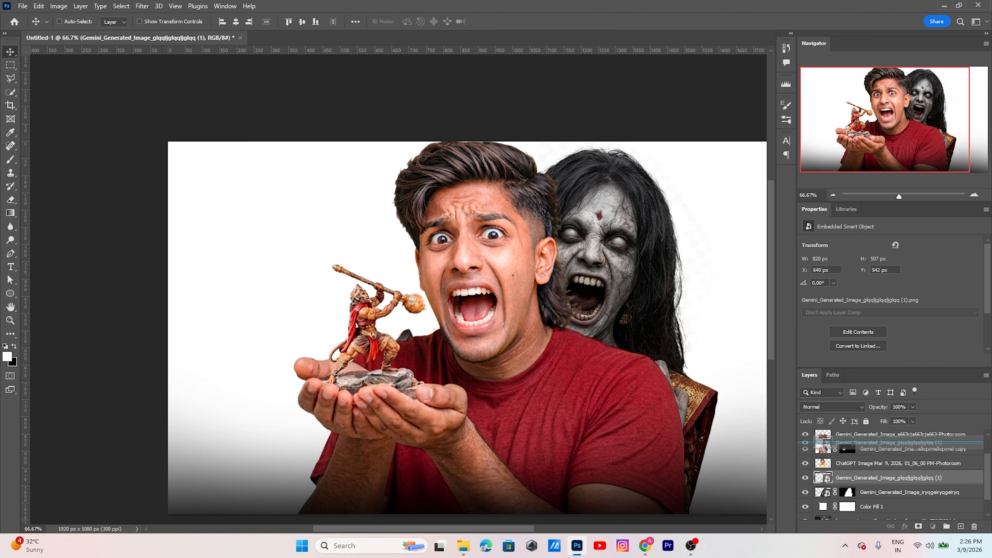
left_click_drag(823, 443, 823, 452)
Step: Position the ghost hands across the man's neck and red T-shirt, and apply a free transform
left_click_drag(543, 379, 551, 400)
scroll(550, 399, "up", 3)
key("ctrl+t")
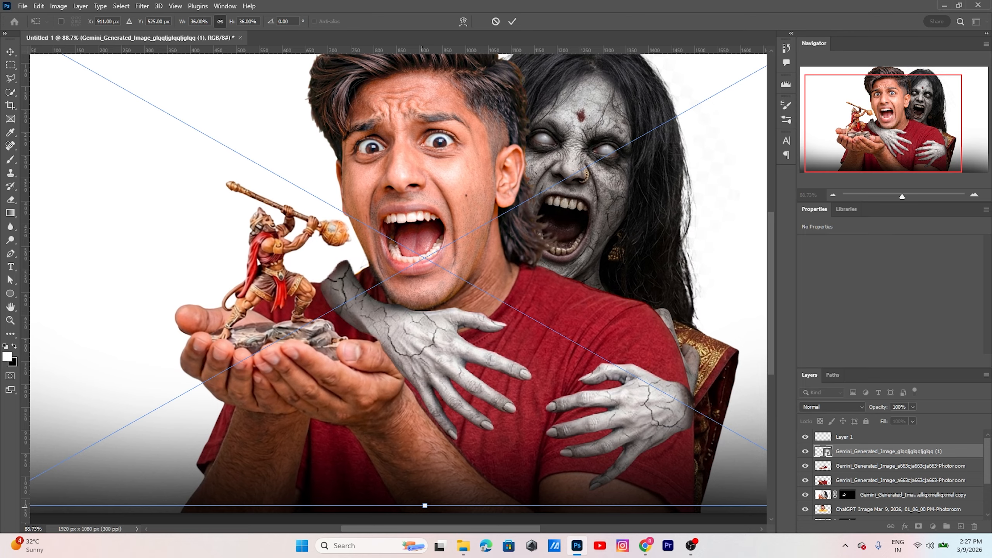
key("Return")
scroll(315, 299, "up", 4)
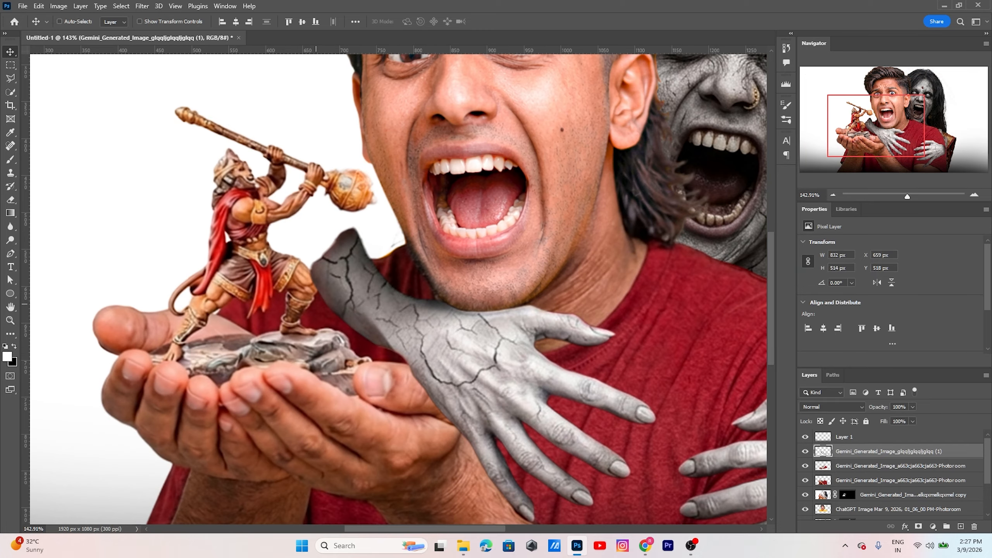
Step: Erase the protruding upper end of the ghost's wrist beside the idol on the ghost hands layer
scroll(316, 304, "up", 3)
left_click_drag(315, 304, 400, 383)
scroll(403, 391, "up", 4)
left_click(407, 403, "ctrl+shift")
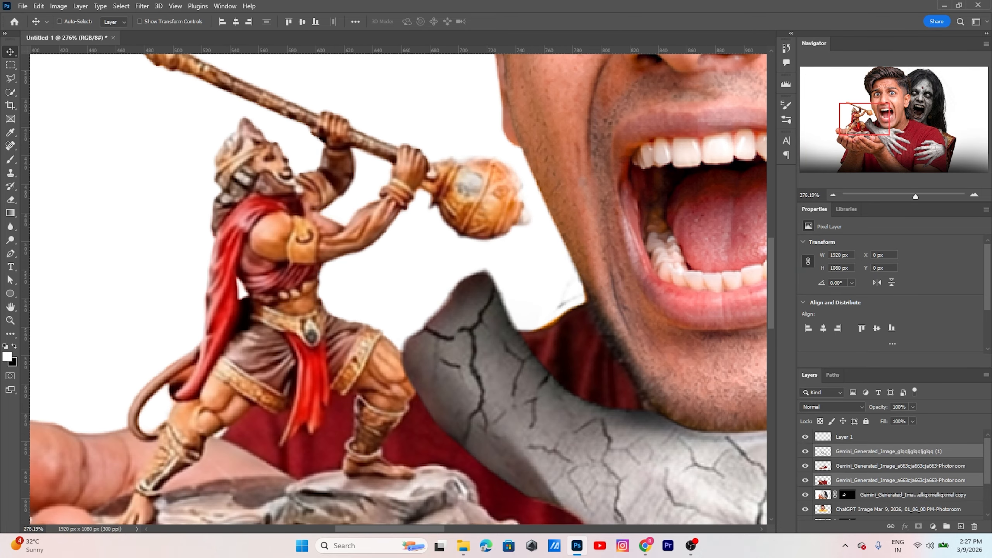
left_click(414, 411, "ctrl")
left_click(442, 364, "ctrl")
key("e")
left_click_drag(426, 317, 489, 297)
scroll(449, 333, "down", 4)
left_click_drag(519, 496, 277, 397)
scroll(280, 397, "down", 3)
key("l")
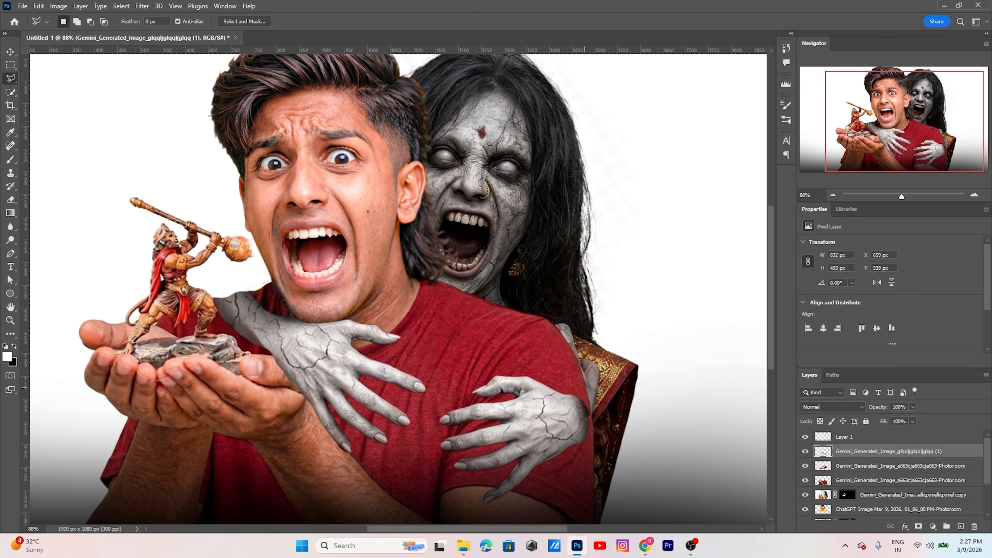
Step: Show the ghost woman's layer behind the man and enlarge it to 1496 × 1850 px
scroll(579, 426, "up", 3)
scroll(579, 426, "down", 3)
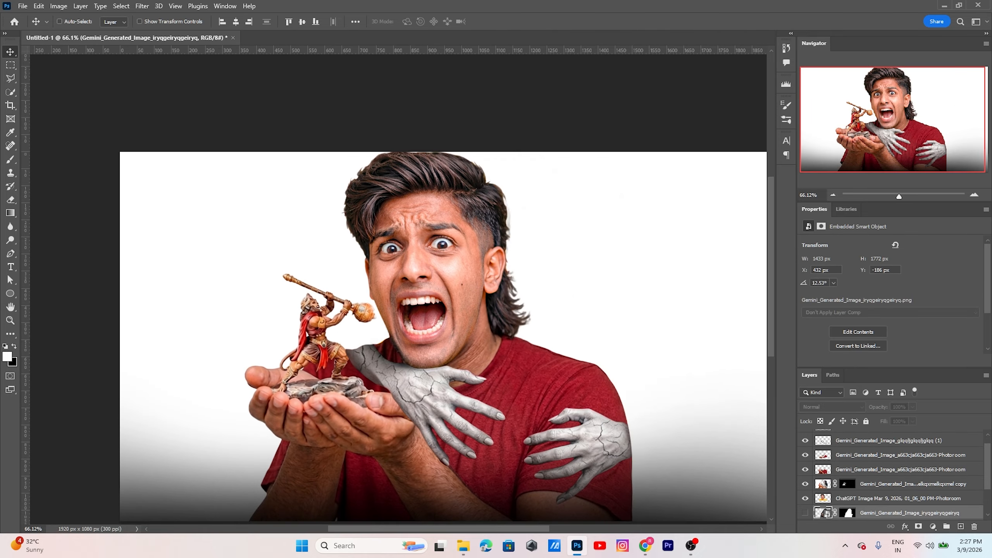
left_click(805, 513)
key("ctrl+t")
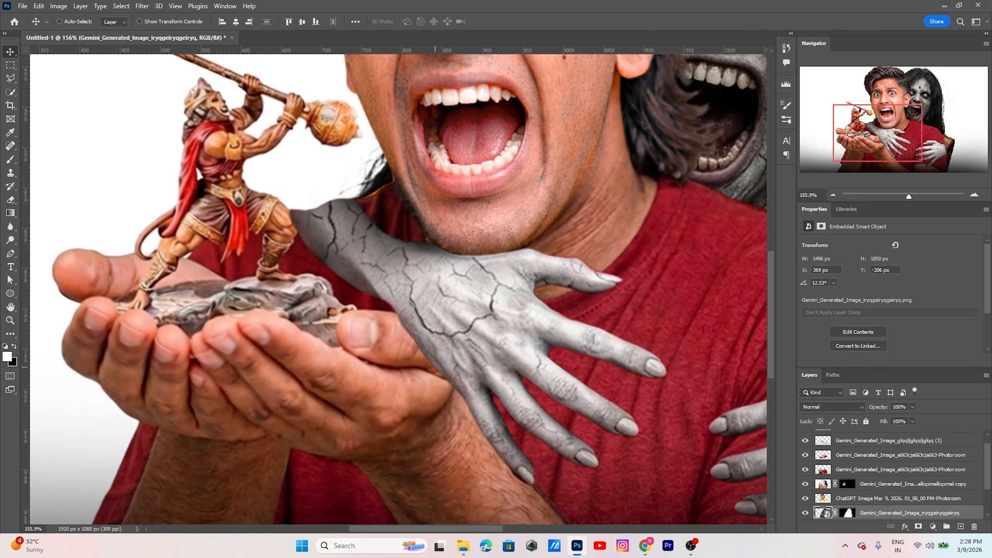
scroll(536, 346, "down", 9)
scroll(503, 372, "up", 7)
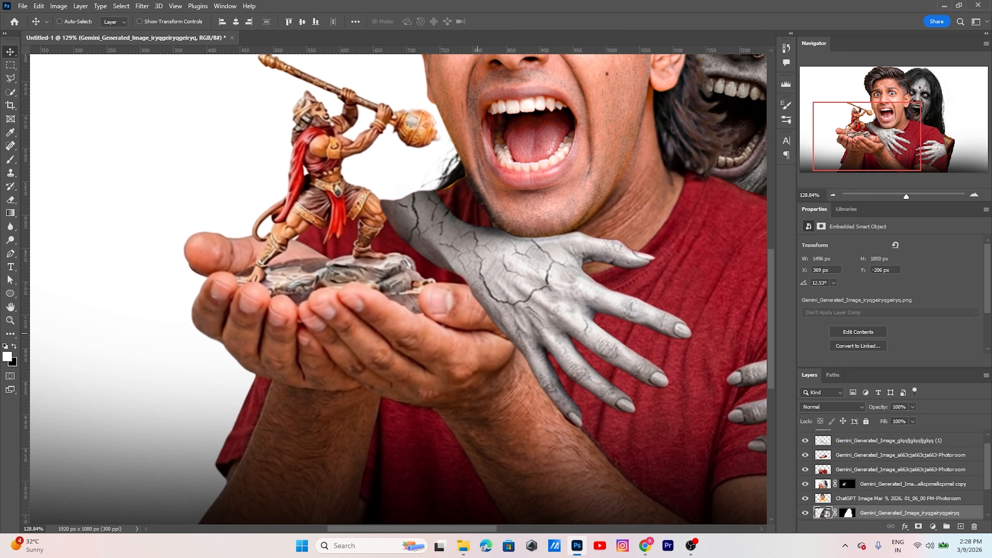
Step: Select the man's hands and forearms on the red T-shirt layer with the Quick Selection tool, hiding the ghost hands for a clear view
left_click(900, 470)
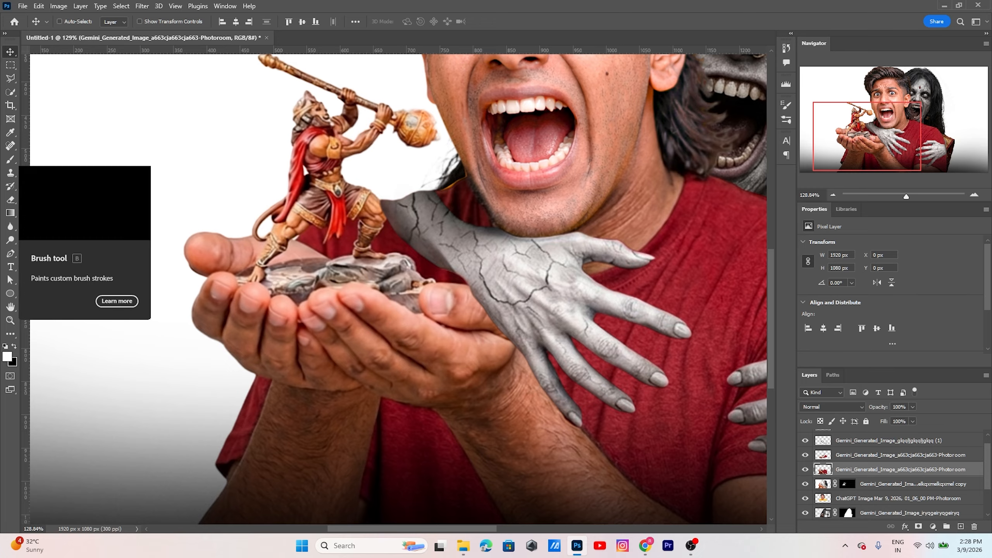
key("w")
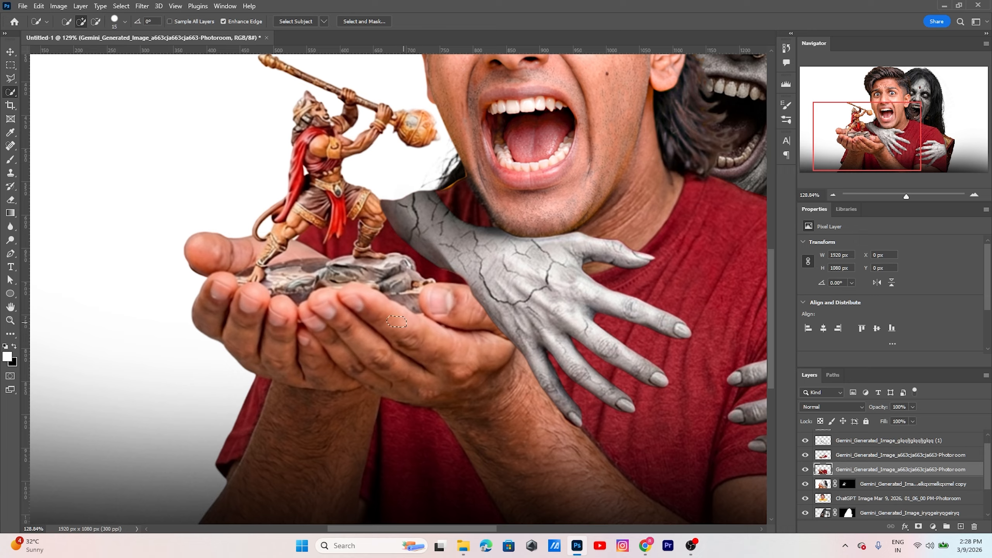
left_click_drag(403, 322, 469, 334)
scroll(898, 475, "up", 2)
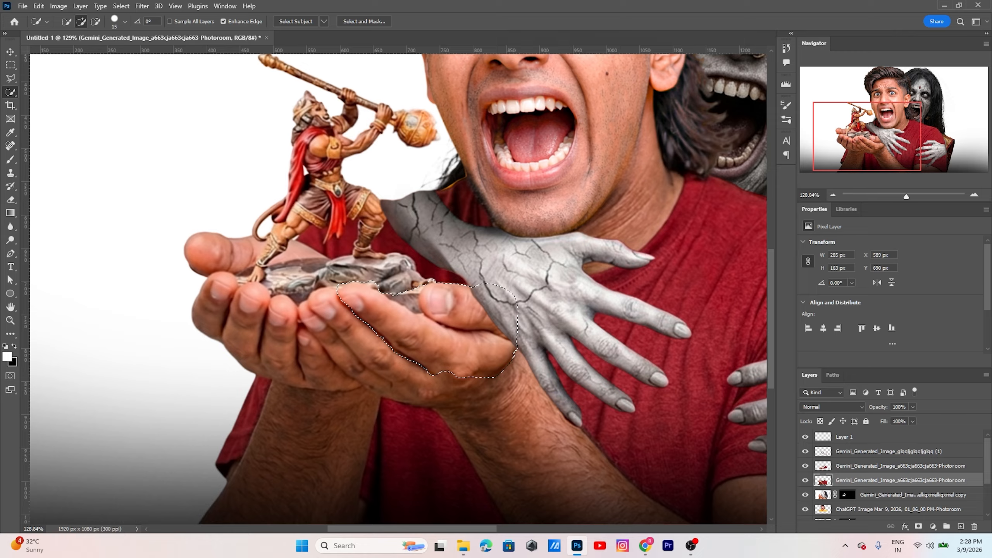
left_click(805, 452)
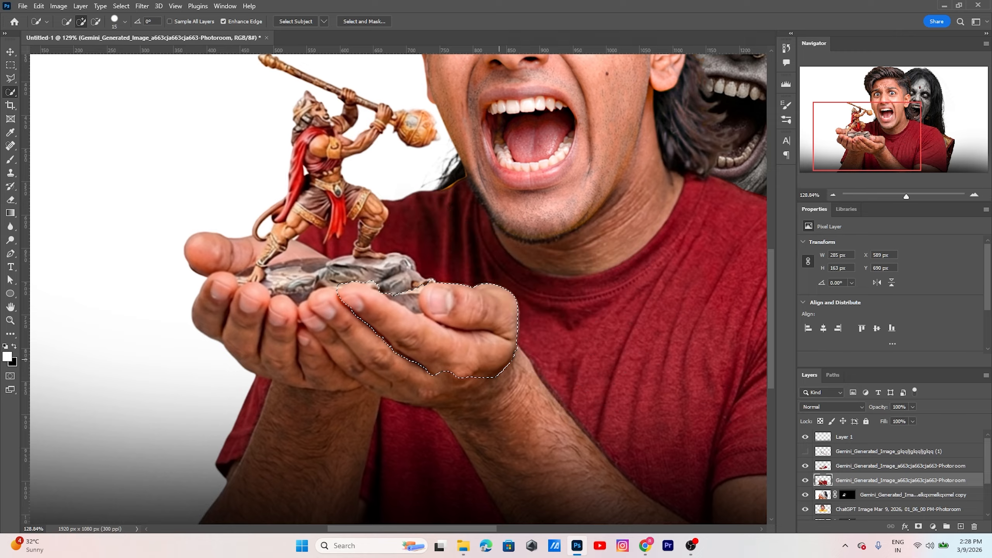
left_click_drag(499, 359, 511, 404)
left_click_drag(449, 384, 344, 333)
mouse_move(365, 277)
left_mouse_down()
mouse_move(394, 269)
mouse_move(373, 237)
mouse_move(373, 205)
mouse_move(362, 249)
left_mouse_up()
Step: Copy the selected hands to a new layer above the ghost hands layer and show the ghost hands again
key("ctrl+j")
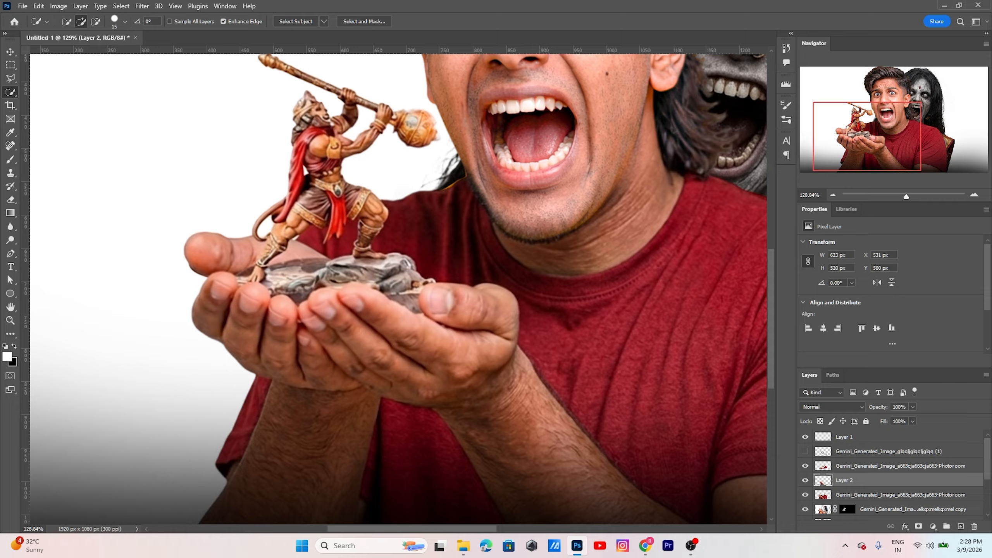
key("v")
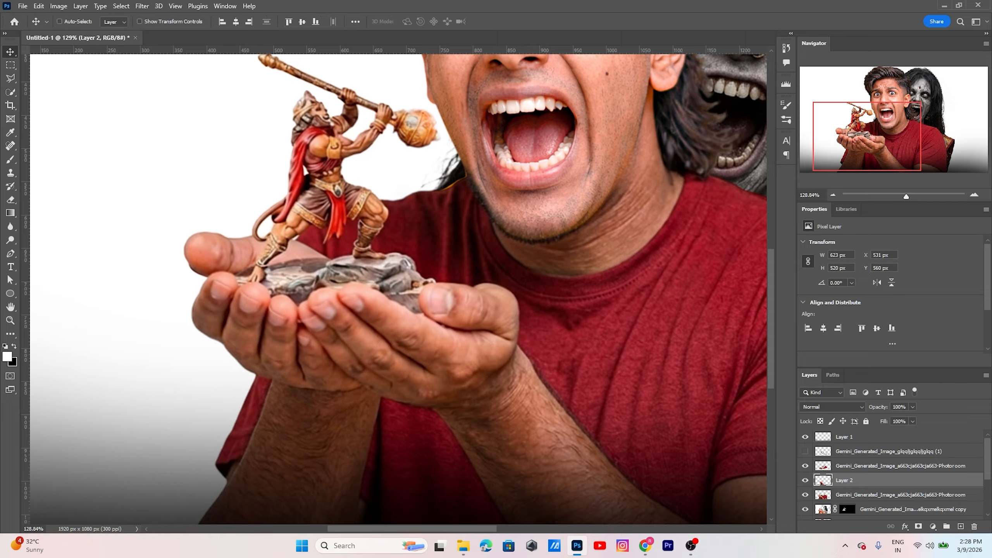
key("ctrl+bracketright")
key("ctrl+bracketright")
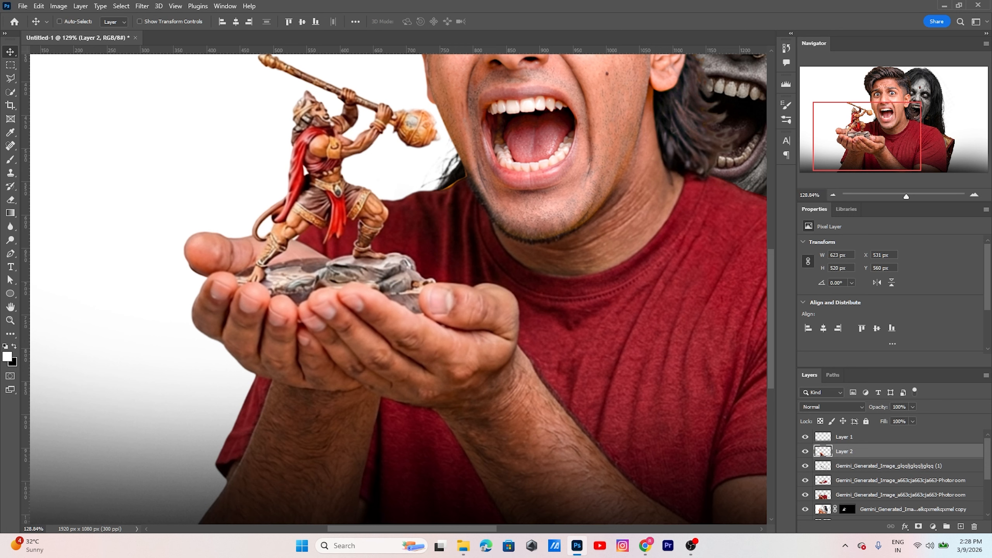
left_click(805, 465)
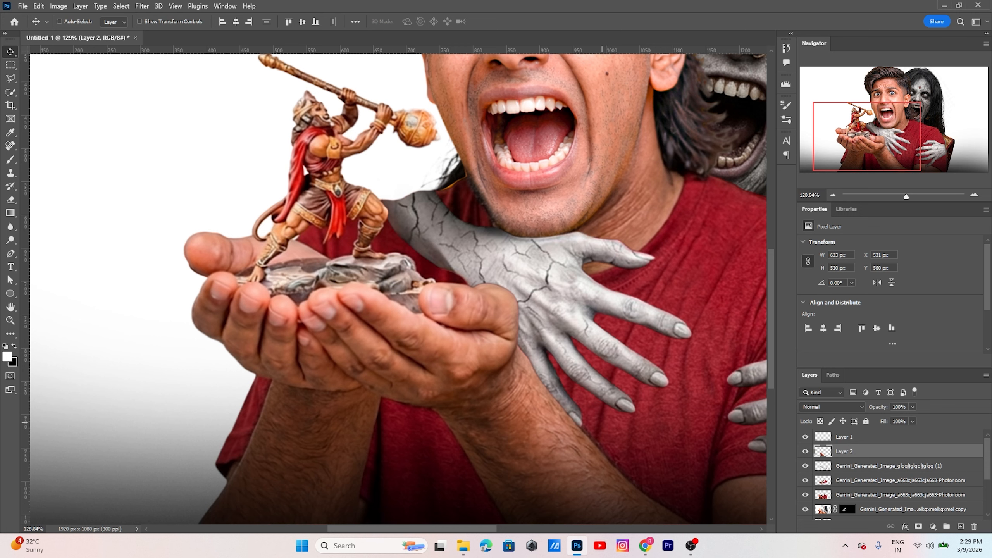
scroll(603, 423, "down", 2)
scroll(586, 385, "up", 4)
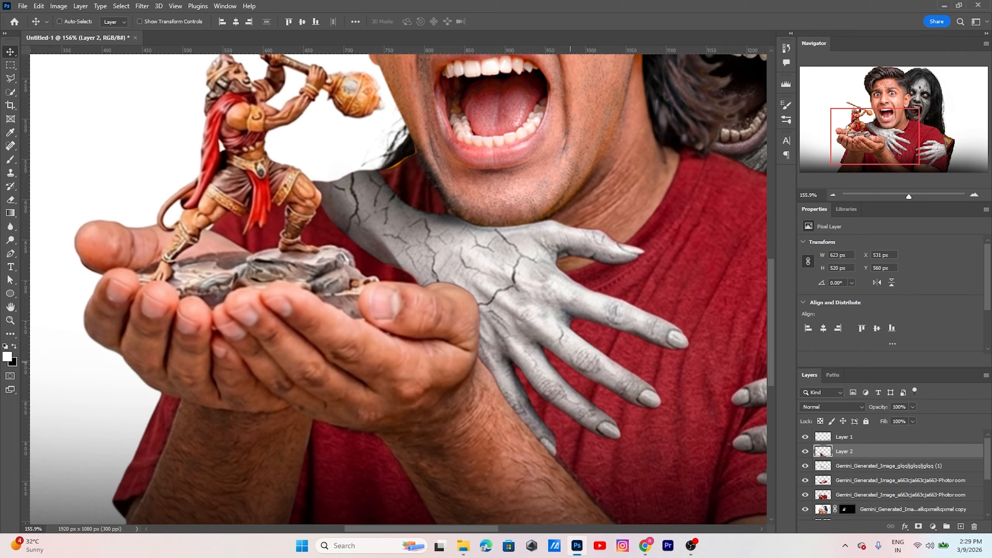
Step: Add a new empty layer directly beneath the ghost hands and set the brush flow to 54%
left_click(888, 466)
left_click(888, 480)
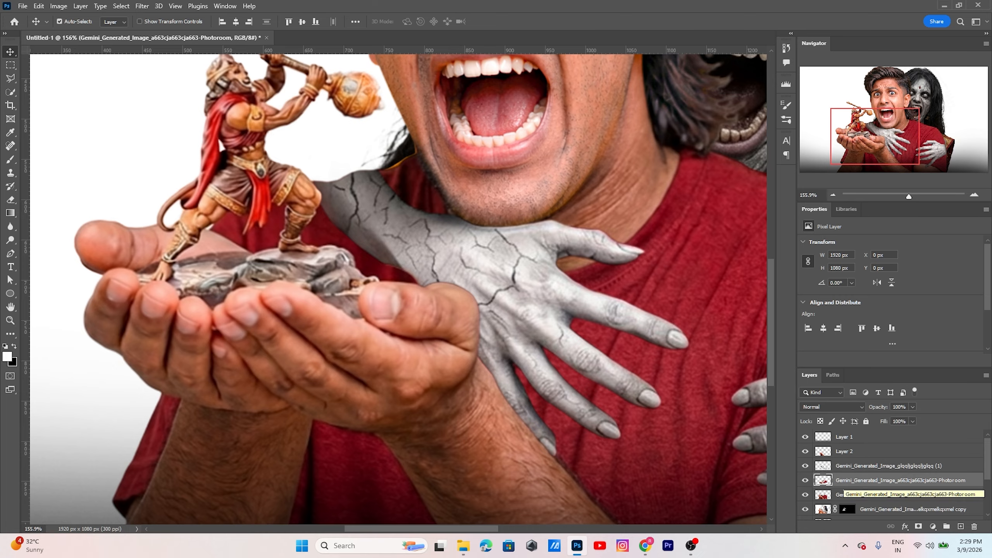
key("ctrl+shift+n")
key("Return")
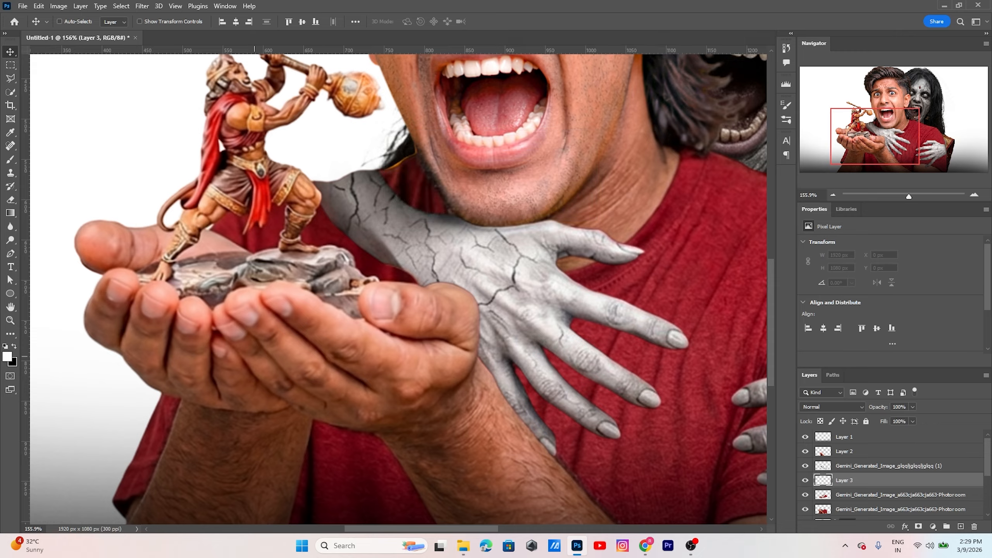
key("b")
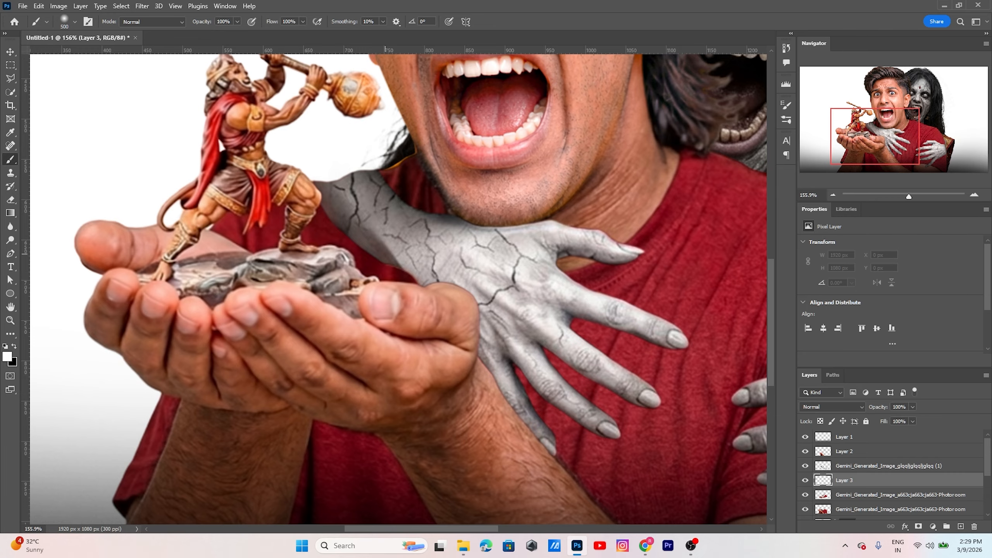
left_click_drag(272, 21, 256, 22)
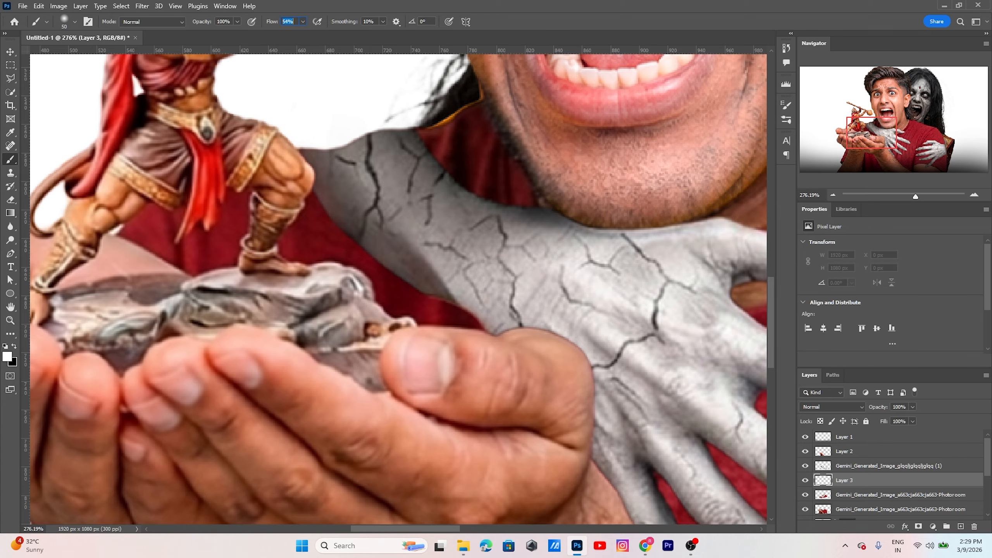
Step: Paint soft black shadows around the ghost hand at the man's neck, using a 50 px and then a 30 px brush
left_click_drag(312, 198, 387, 274)
key("ctrl+z")
key("x")
mouse_move(297, 168)
left_mouse_down()
mouse_move(371, 250)
mouse_move(440, 283)
left_mouse_up()
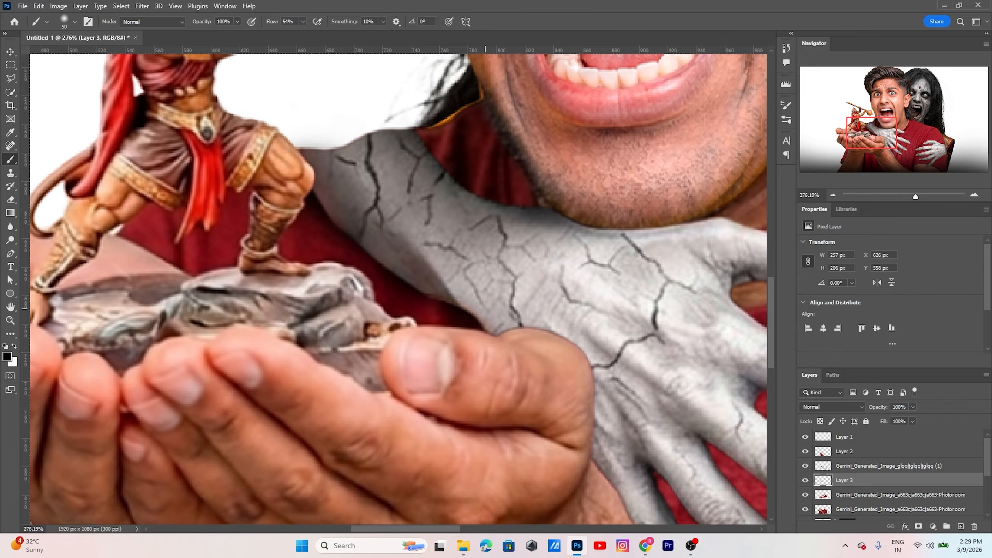
left_click_drag(564, 343, 402, 211)
key("bracketleft")
key("bracketleft")
mouse_move(502, 350)
left_mouse_down()
mouse_move(563, 425)
mouse_move(660, 473)
left_mouse_up()
left_click_drag(557, 323, 697, 408)
mouse_move(625, 279)
left_mouse_down()
mouse_move(488, 225)
mouse_move(648, 252)
left_mouse_up()
left_click_drag(539, 121, 546, 258)
left_click_drag(465, 250, 584, 246)
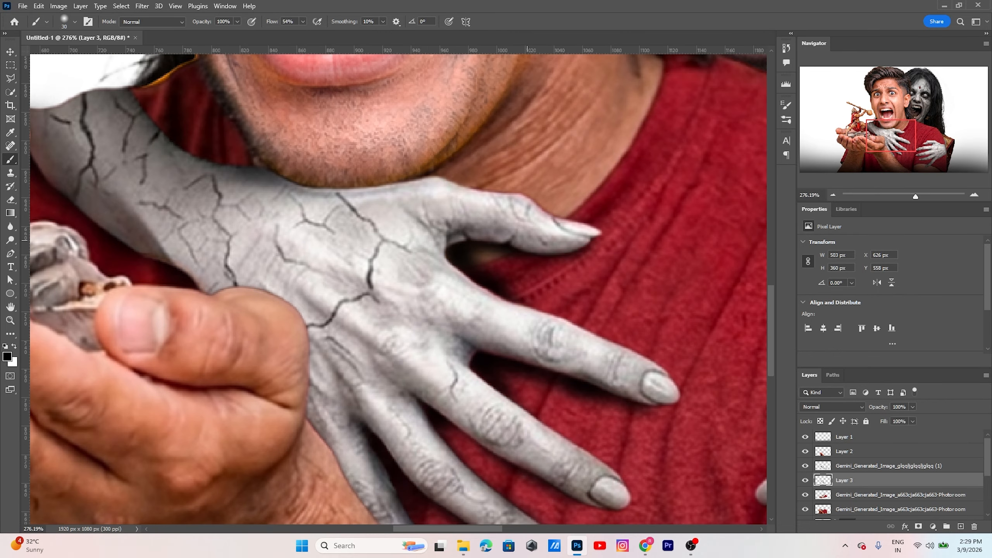
Step: Continue the black shadows with the 30 px brush around the fingers of the ghost hand near the man's sleeve
left_click_drag(558, 207, 295, 176)
scroll(462, 312, "down", 1)
mouse_move(740, 462)
left_mouse_down()
mouse_move(462, 313)
mouse_move(600, 314)
left_mouse_up()
left_click_drag(615, 374, 470, 396)
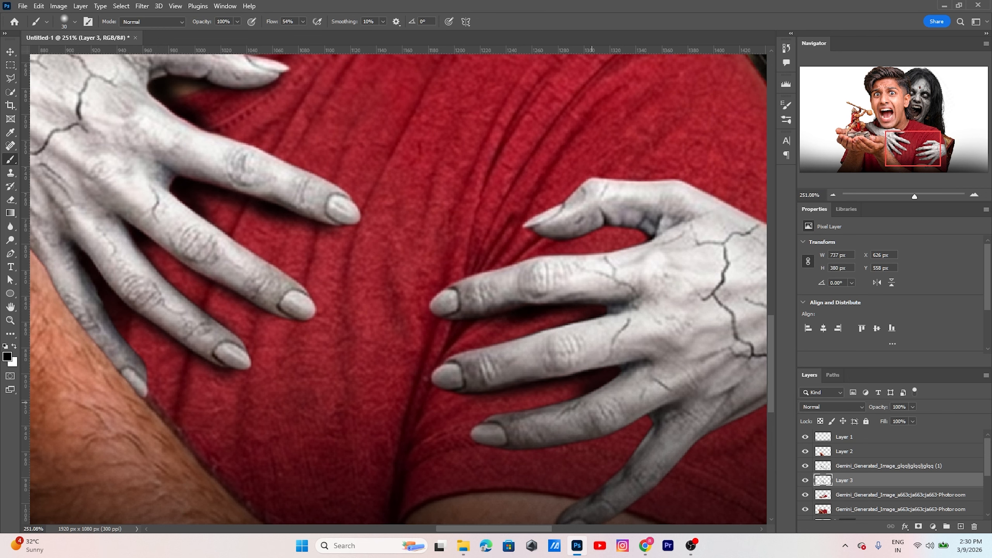
left_click_drag(645, 422, 597, 437)
left_click_drag(603, 193, 463, 269)
left_click_drag(502, 311, 392, 314)
left_click_drag(580, 274, 700, 332)
left_click_drag(606, 469, 637, 389)
scroll(633, 404, "down", 9)
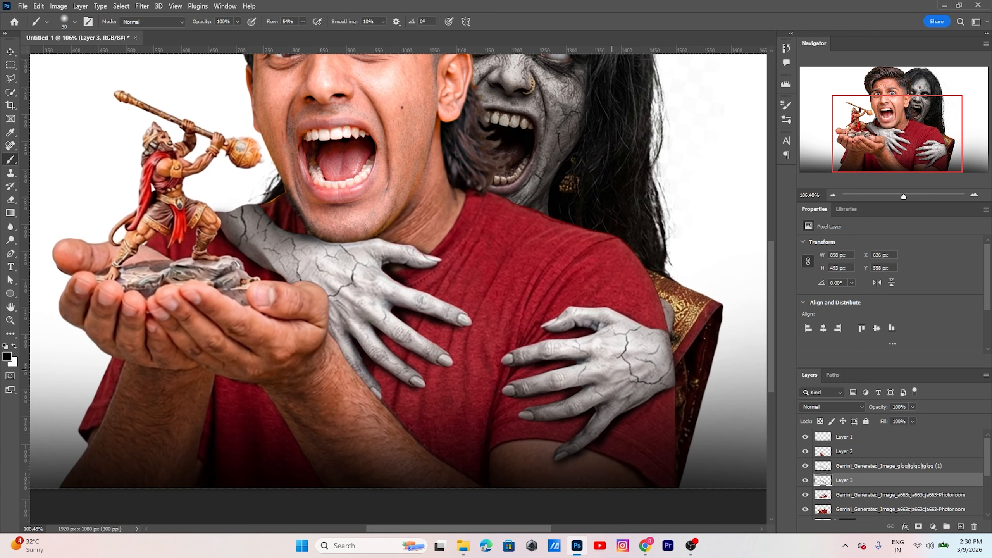
Step: Set the opacity of the shadow layer beneath the ghost hands to 70%
key("v")
key("7")
scroll(478, 348, "up", 1)
left_click_drag(450, 351, 577, 404)
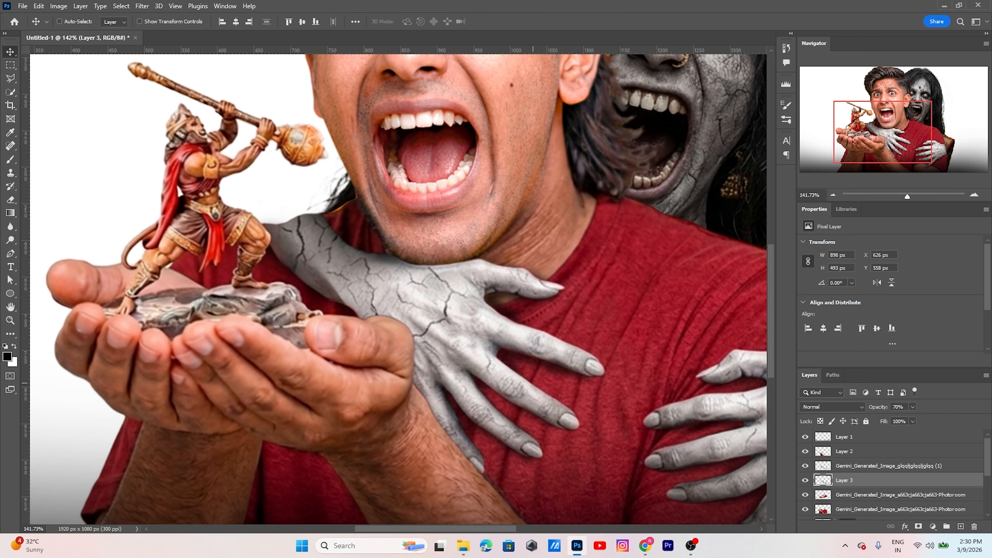
scroll(576, 404, "down", 1)
scroll(576, 404, "down", 2)
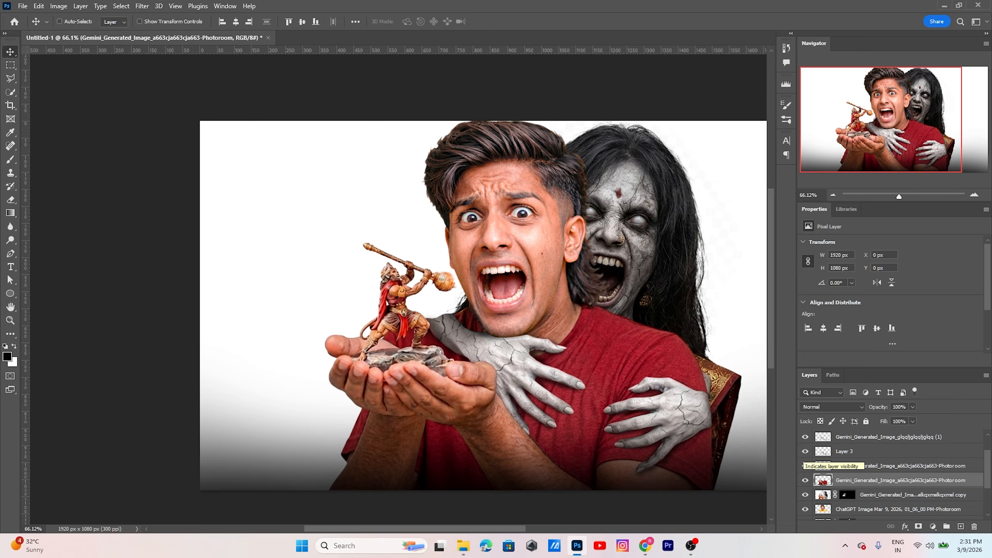
Step: With the ghost hands and shadow layers hidden, select the man's T-shirt and add a Black & White adjustment over it
left_click_drag(806, 452, 805, 436)
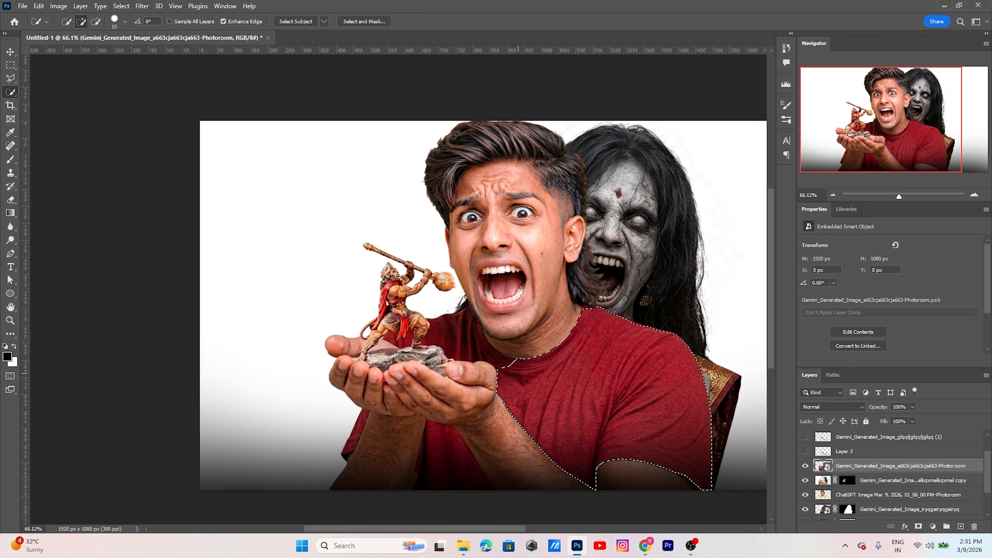
left_click_drag(485, 347, 479, 352)
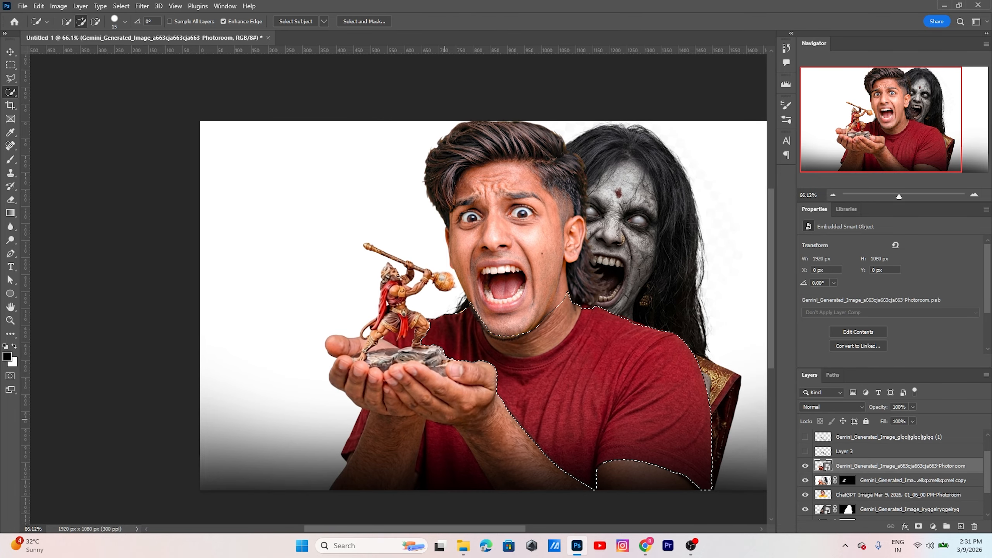
left_click_drag(444, 419, 353, 425)
scroll(349, 421, "up", 10)
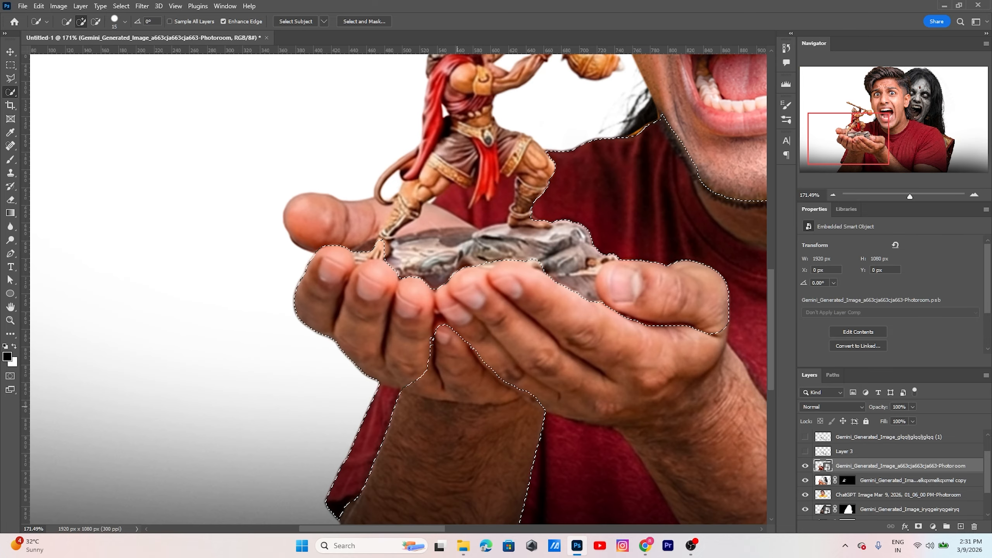
scroll(391, 293, "down", 5)
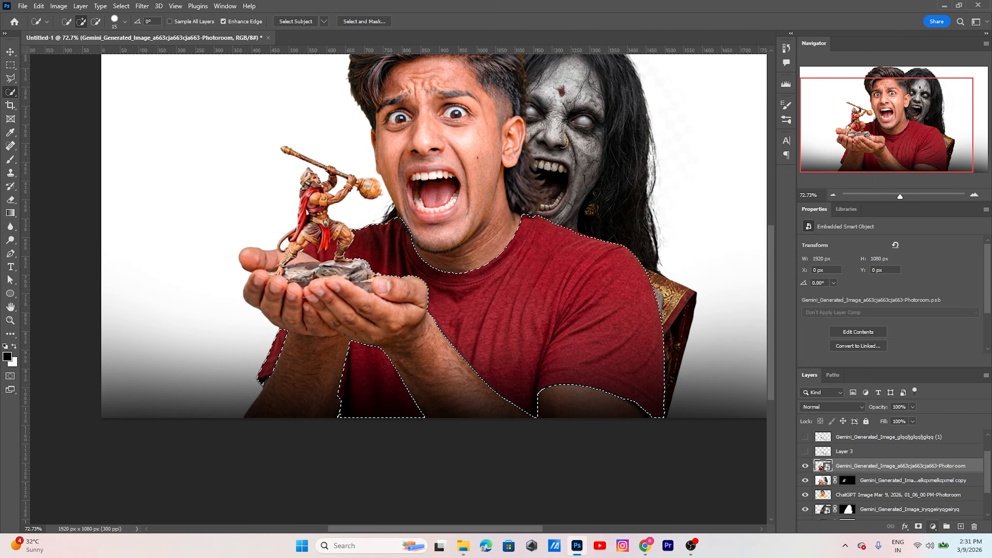
left_click(933, 527)
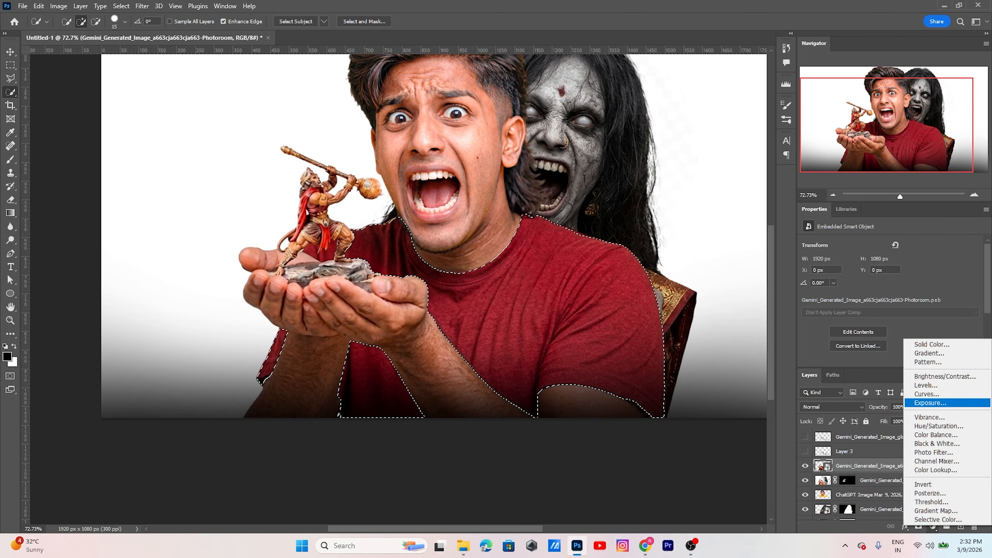
left_click(937, 444)
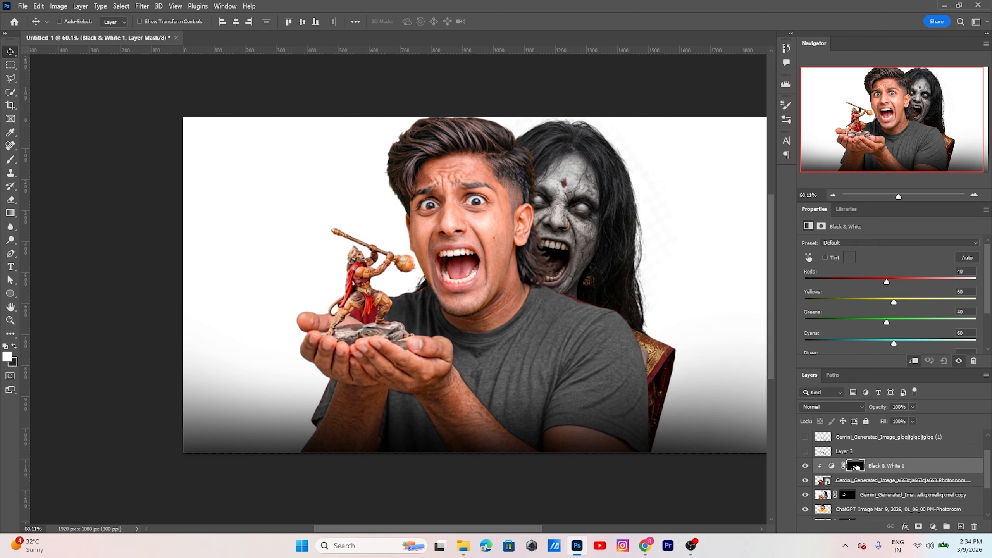
Step: Add a Hue/Saturation adjustment with the same T-shirt mask, turn on Colorize and set its saturation to 100
key("ctrl")
left_click(855, 466, "ctrl")
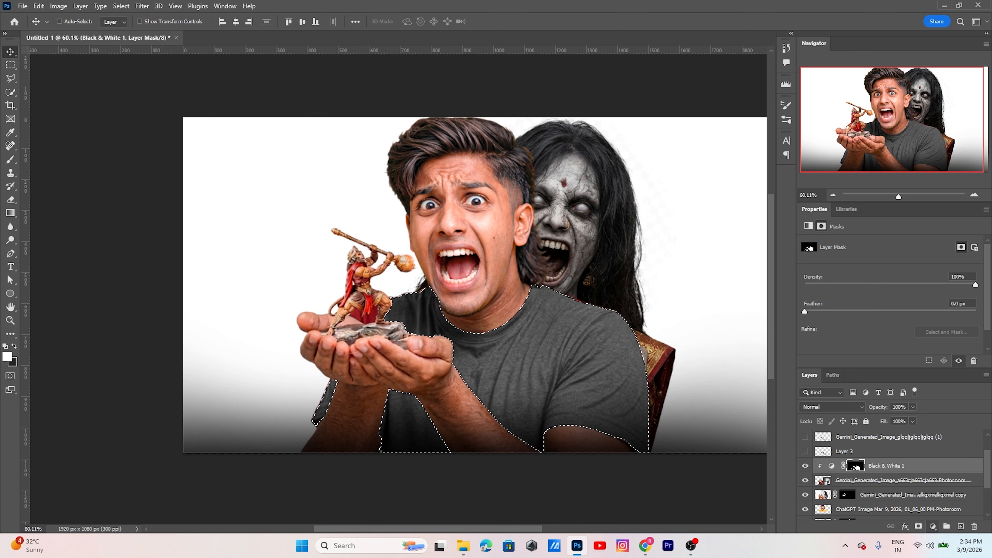
left_click(933, 527)
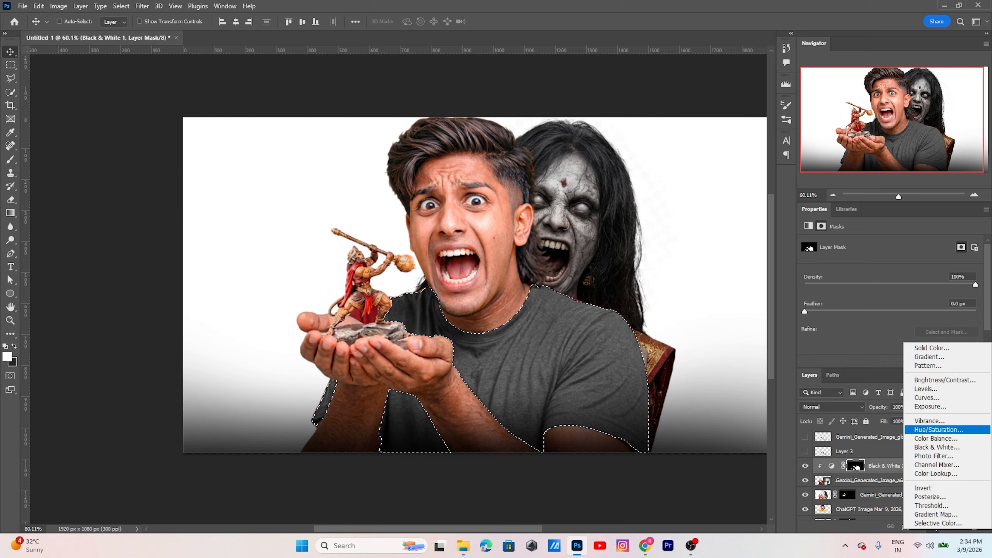
left_click(939, 429)
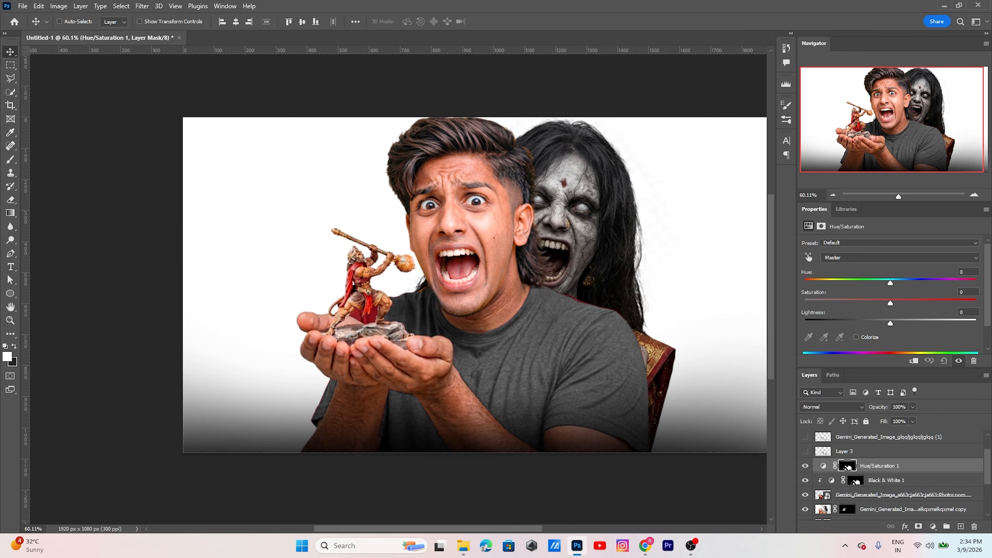
left_click(856, 337)
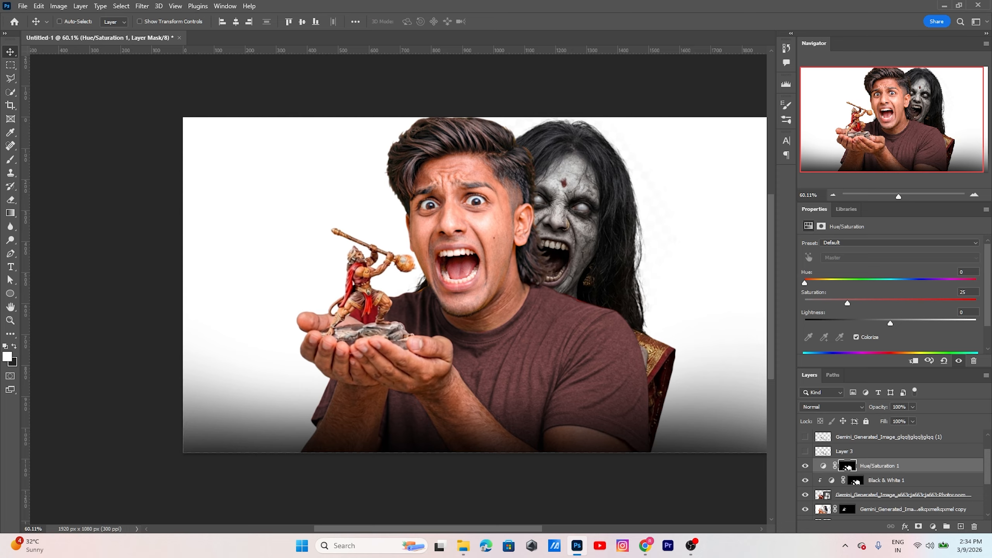
left_click_drag(848, 304, 976, 303)
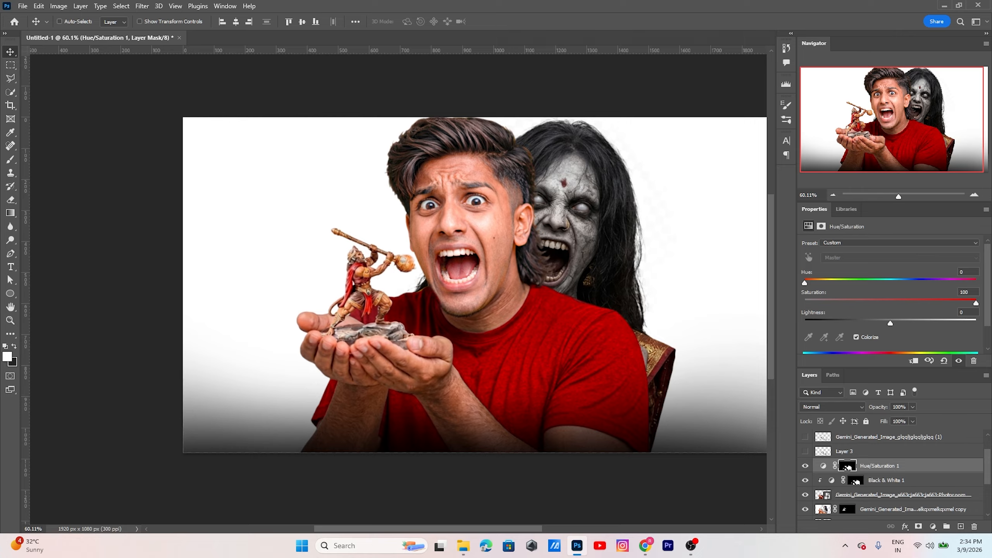
Step: Clip the Hue/Saturation adjustment to the man's layer and raise its lightness slightly to brighten the red T-shirt
left_click_drag(805, 283, 934, 283)
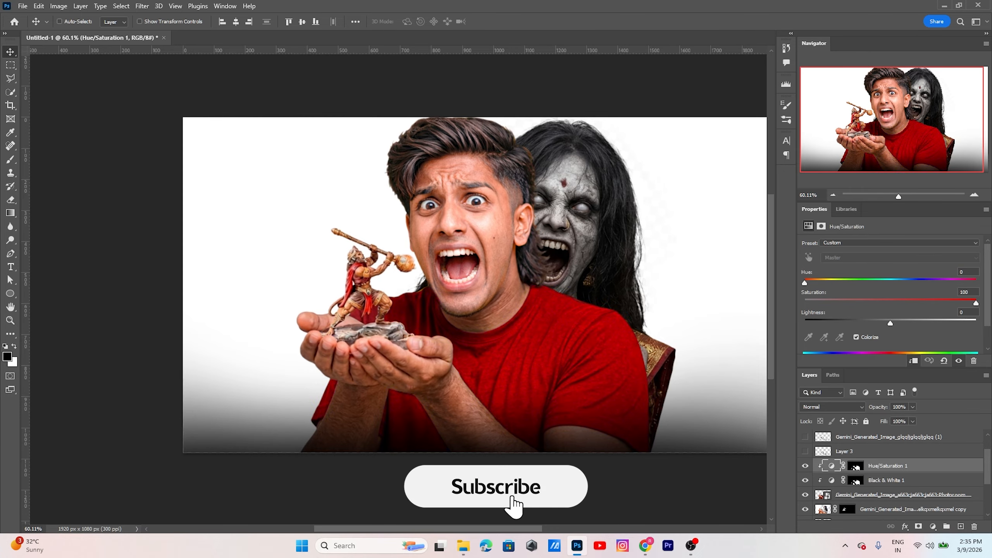
left_click_drag(890, 323, 899, 323)
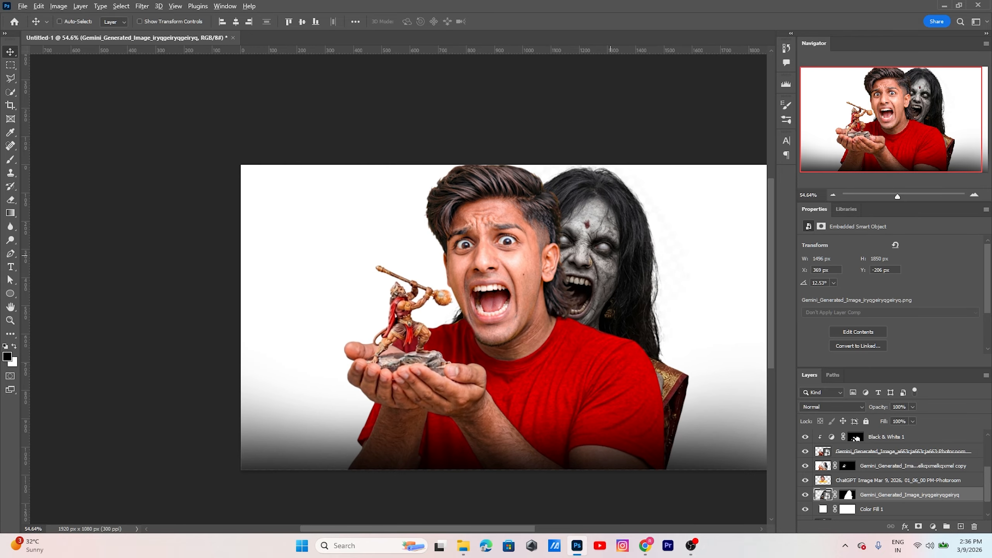
Step: Color-grade the ghost behind the man with the Camera Raw Filter, making her brighter and more saturated
scroll(613, 258, "up", 3)
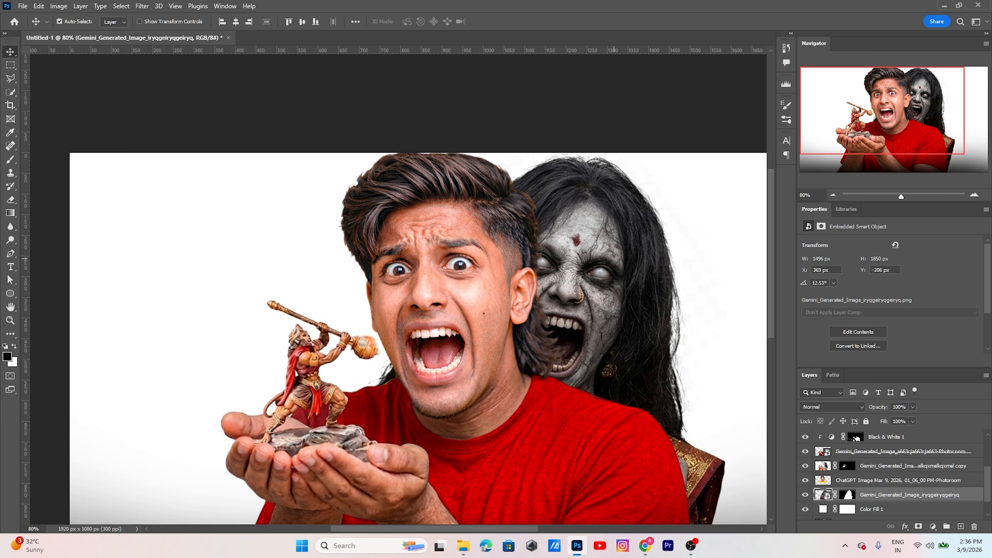
key("ctrl+shift+a")
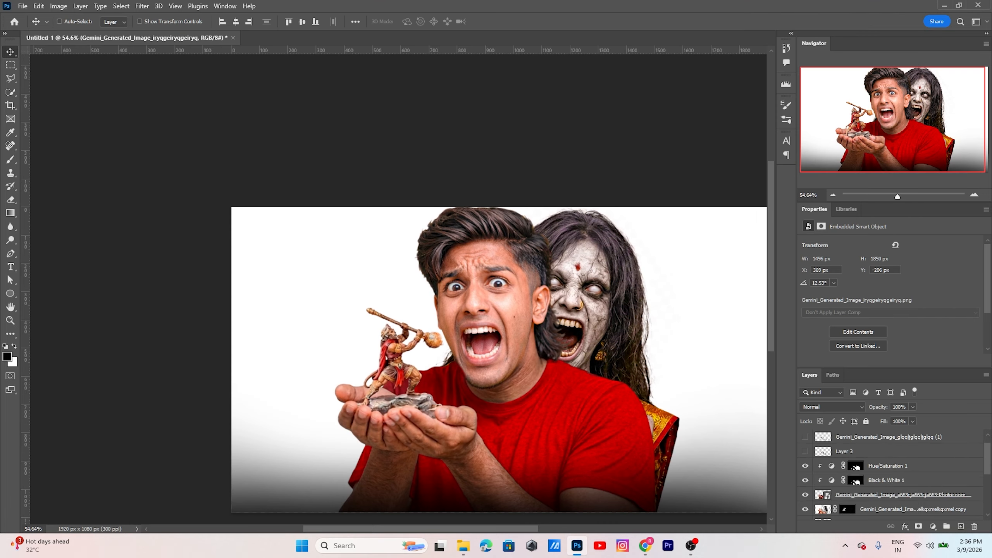
Step: Darken the ghost hands in the Camera Raw Filter with exposure -1.05, highlights +7, shadows +4, whites -1 and blacks -12
right_click(859, 465)
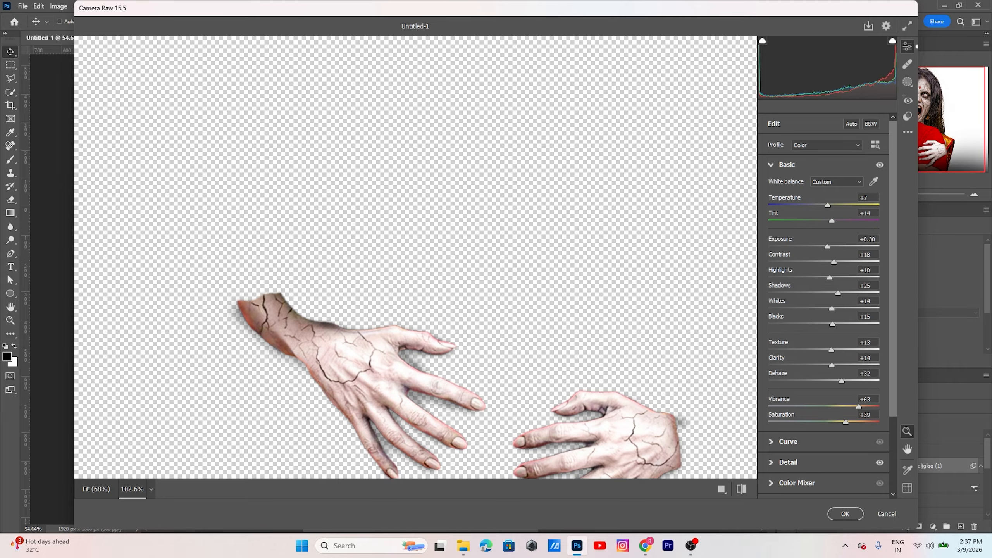
left_click_drag(832, 309, 818, 324)
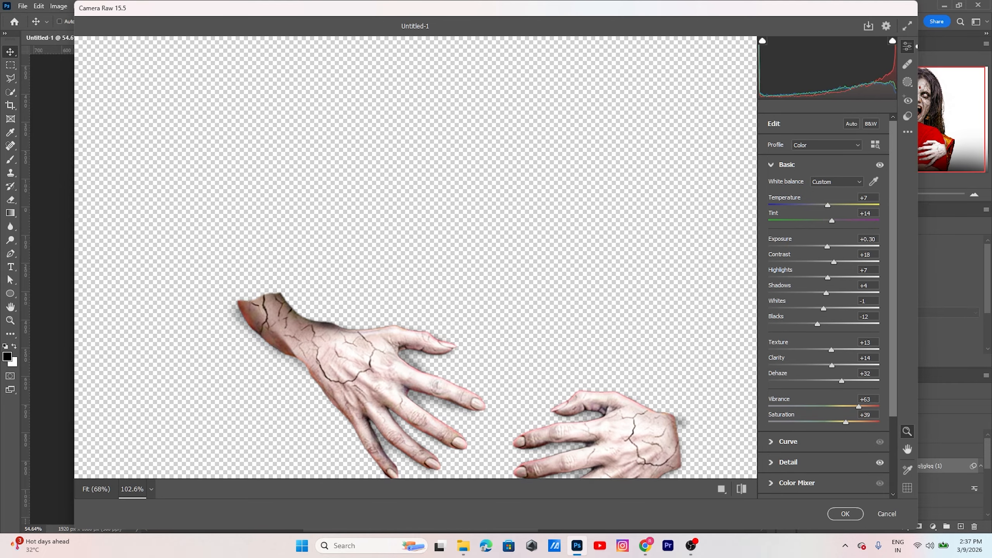
left_click_drag(827, 246, 812, 247)
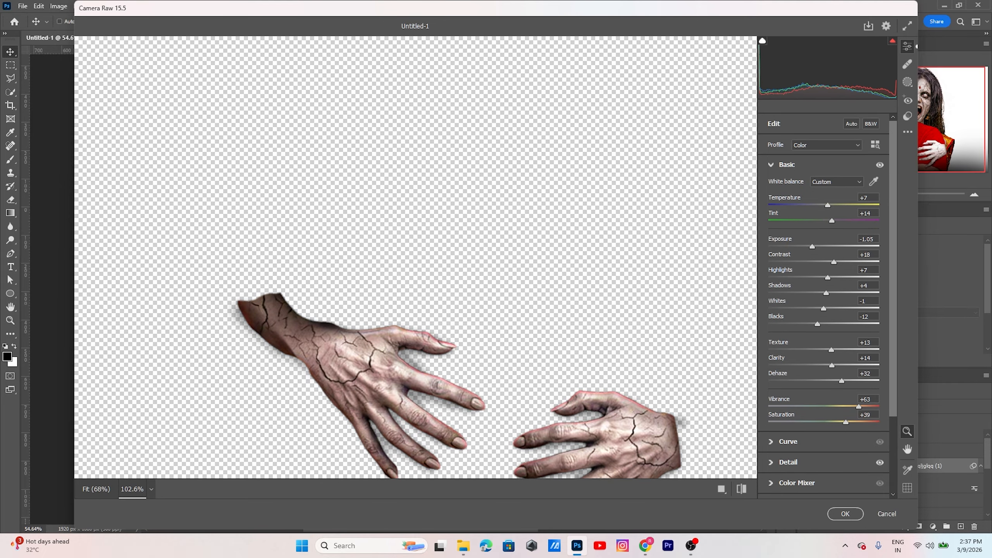
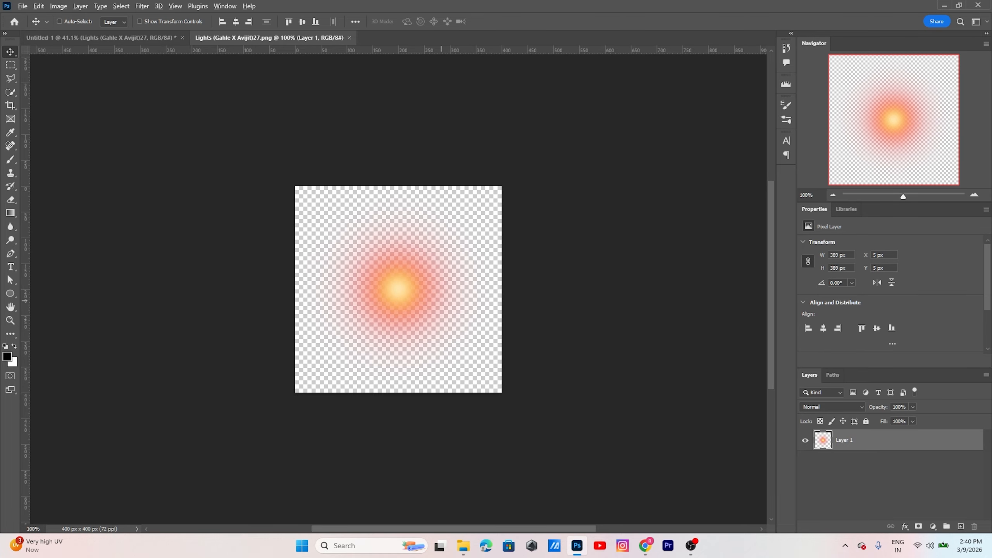
Step: Desaturate the orange light glow with a clipped Hue/Saturation adjustment at saturation -100 and merge it into the layer
scroll(442, 300, "up", 6)
left_click(933, 526)
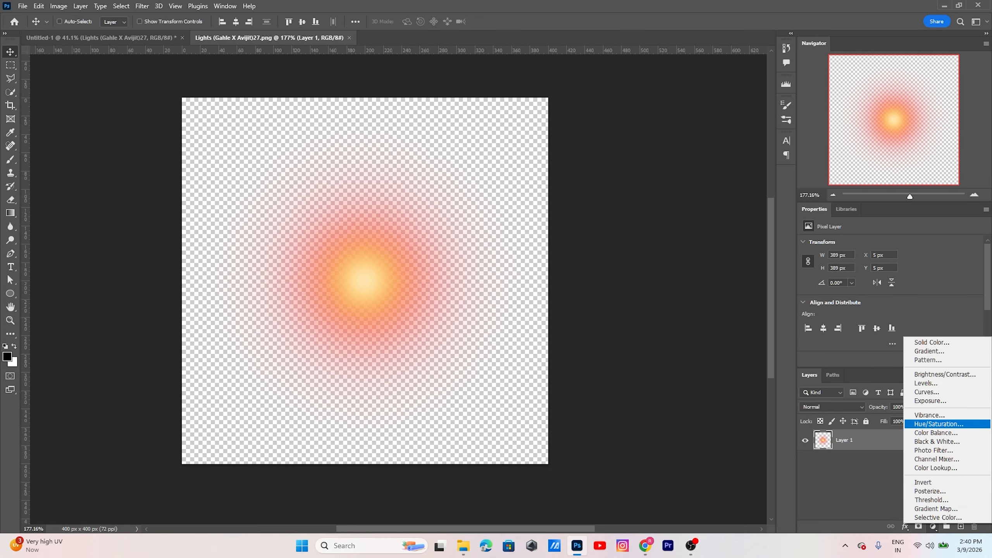
left_click(939, 423)
left_click_drag(891, 304, 670, 314)
key("ctrl+alt+g")
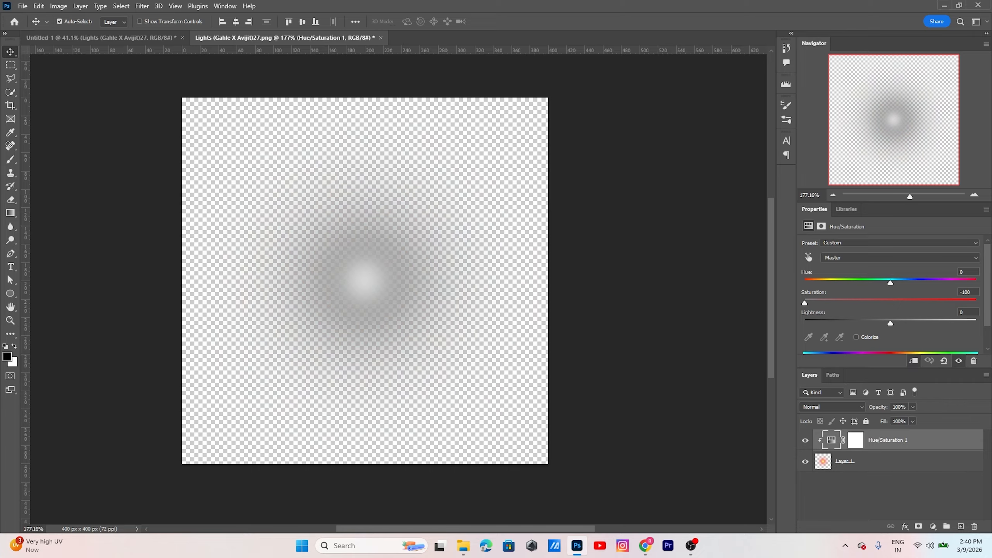
key("ctrl+e")
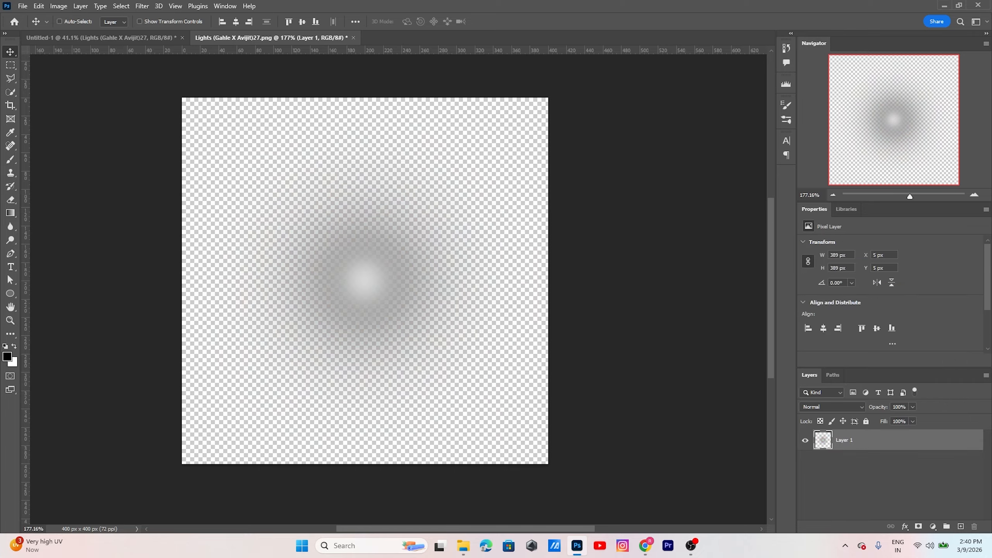
Step: Save the light glow's smart object contents and close that document to return to the thumbnail
key("ctrl")
key("ctrl+s")
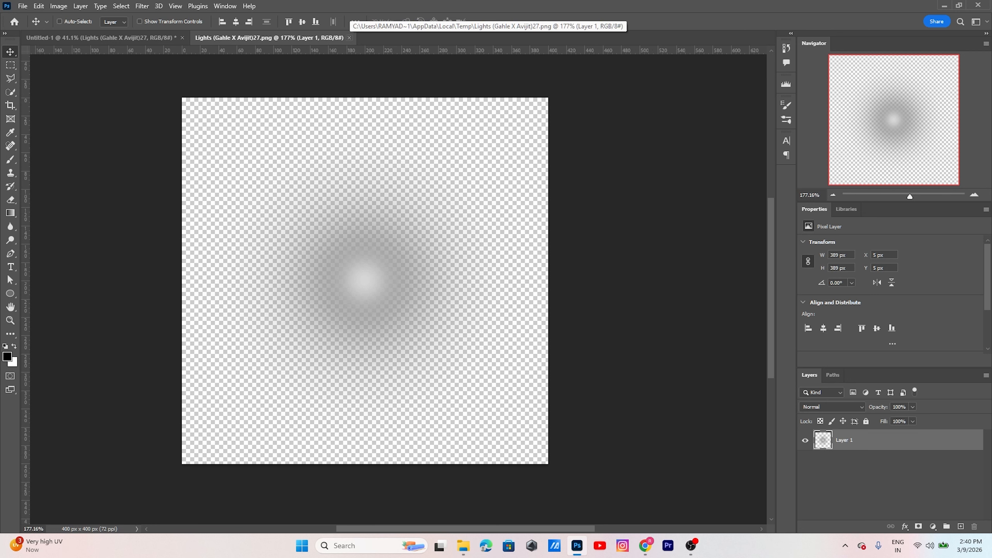
key("ctrl+w")
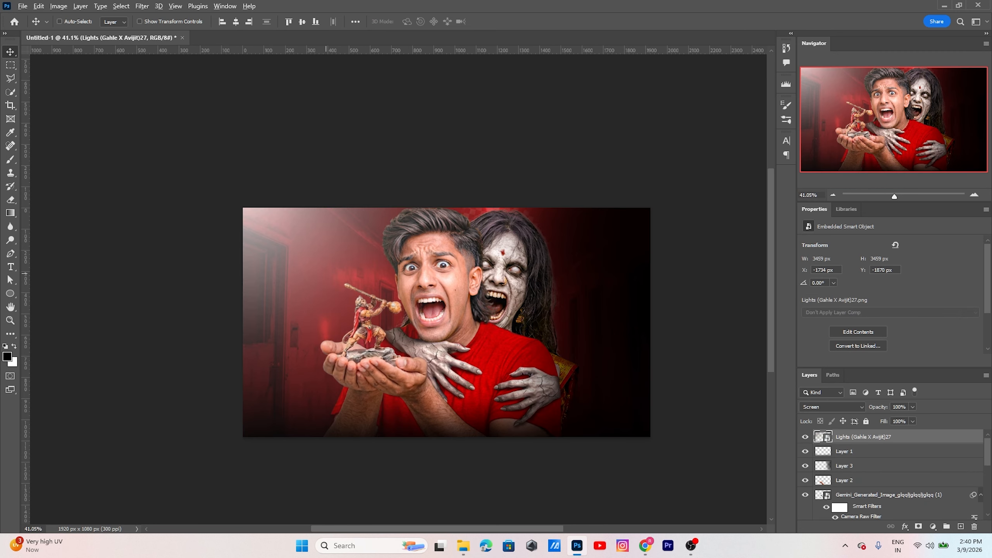
Step: Compare blend modes for the light glow layer and set it to Linear Dodge (Add)
scroll(326, 272, "up", 1)
left_click(833, 407)
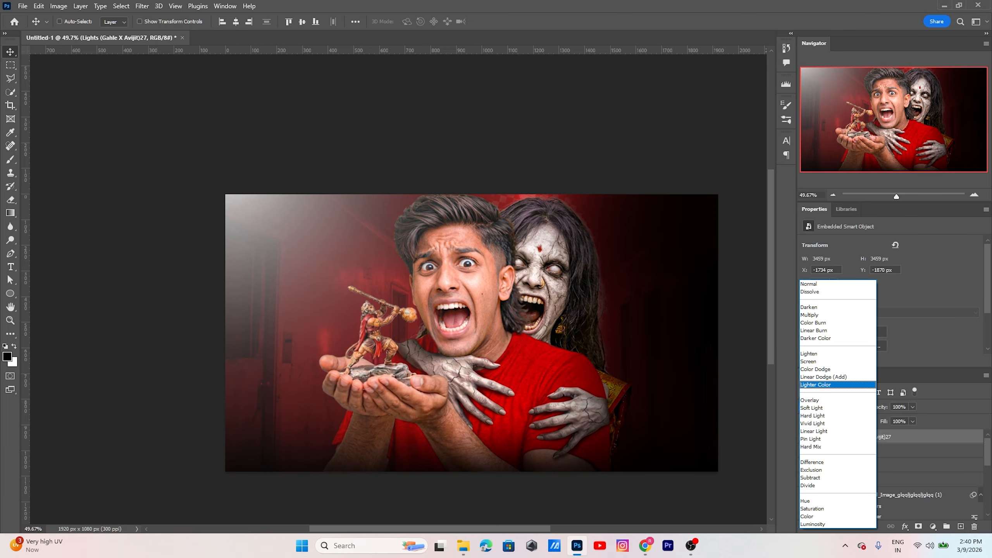
key("Up")
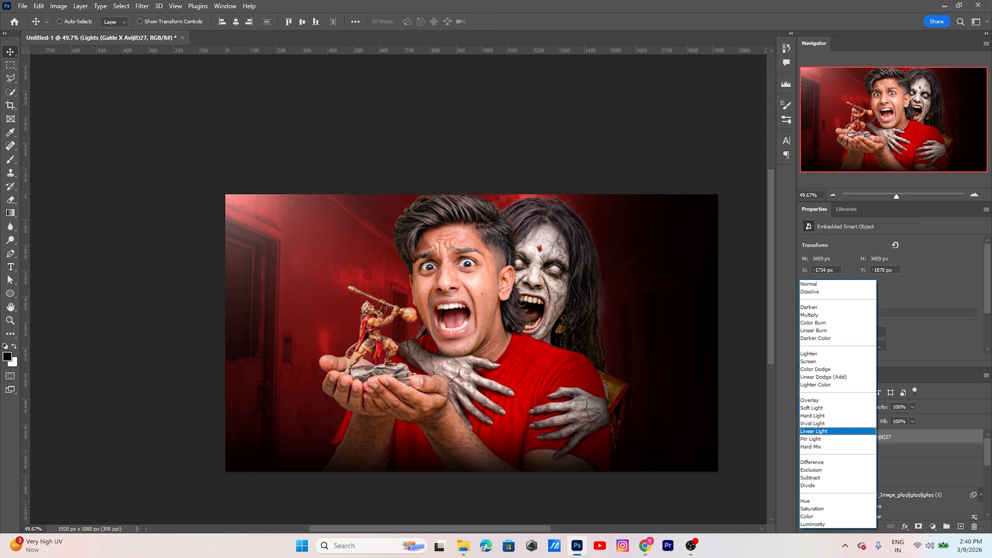
key("Down")
key("Down")
key("Down")
key("Down")
key("Down")
key("Down")
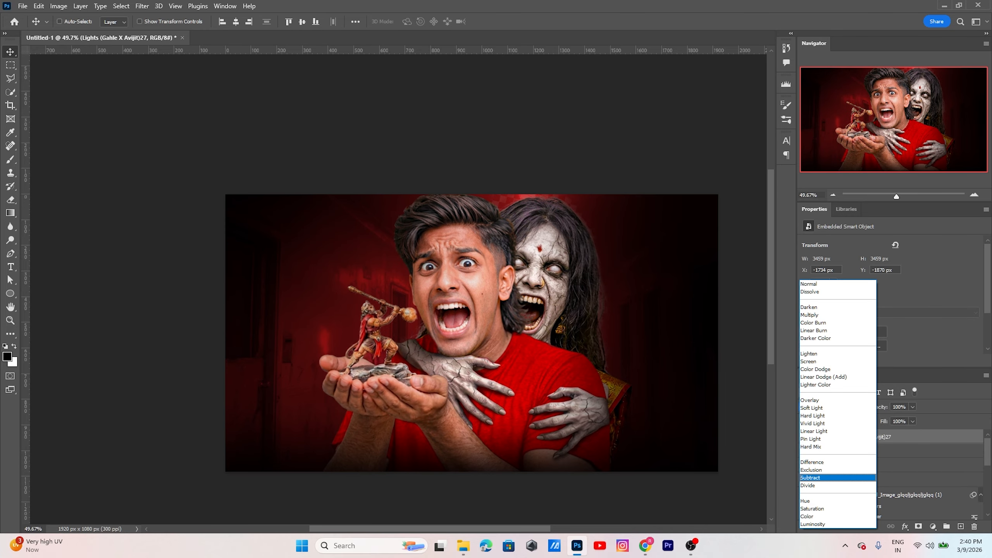
key("Down")
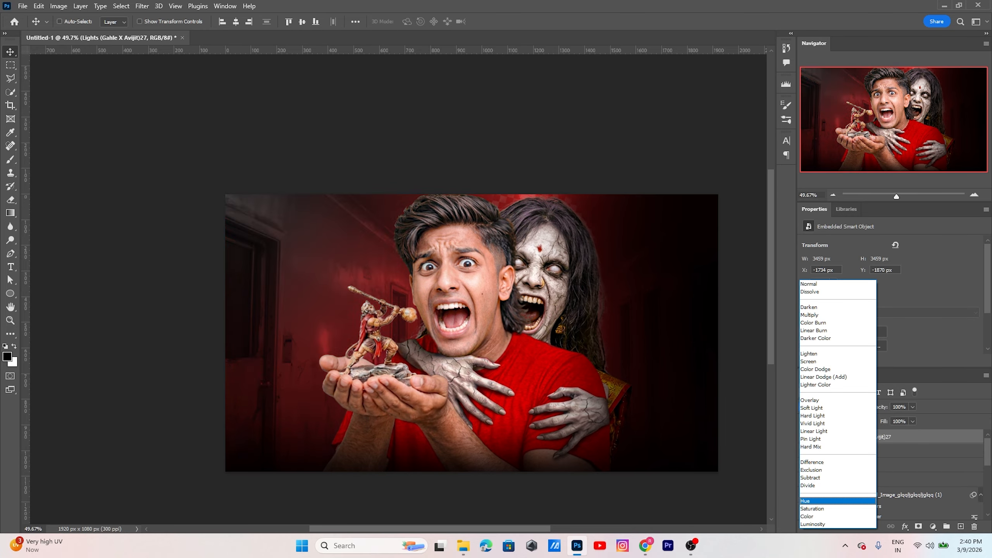
key("Down")
key("Down")
key("Down")
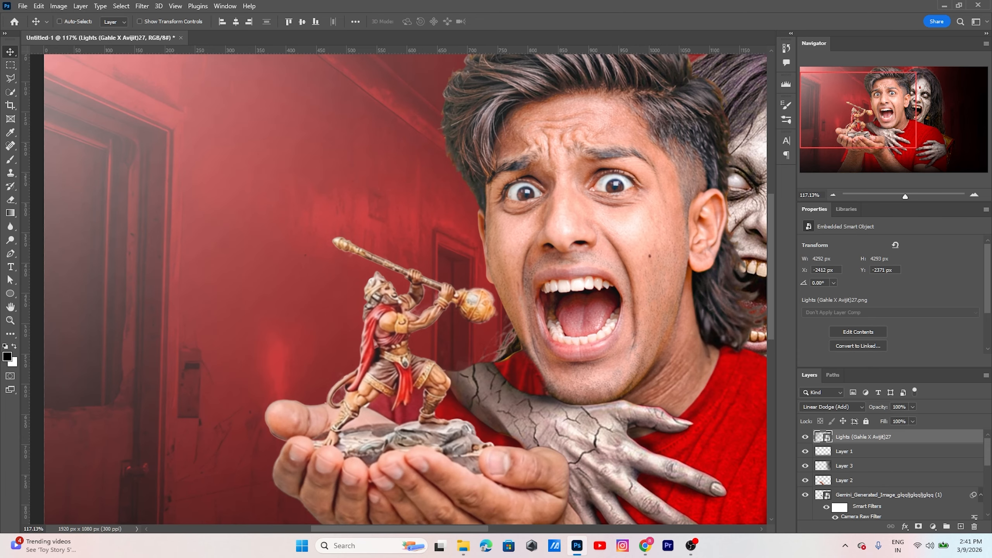
Step: Set the foreground color to orange ffa200
key("x")
left_click(7, 357)
left_click(849, 303)
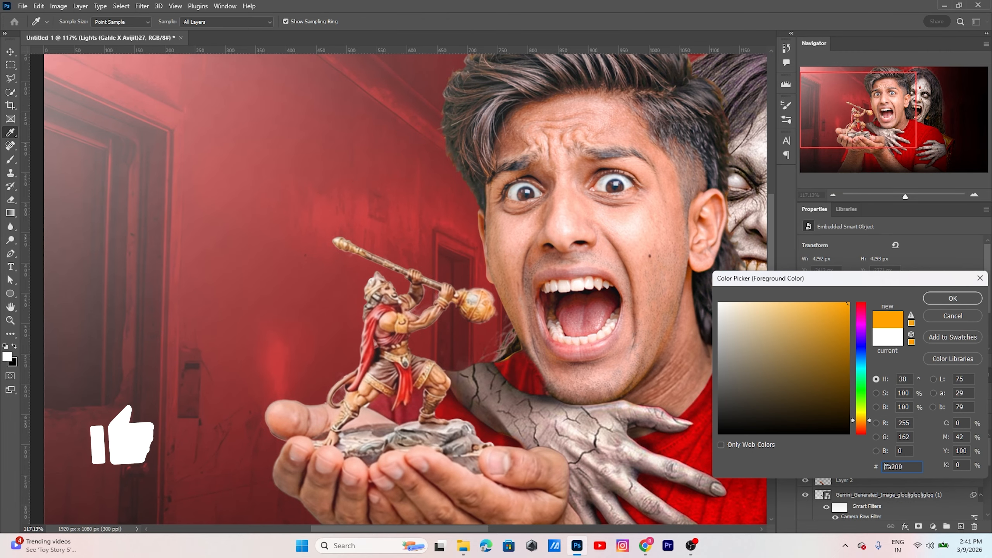
left_click(952, 299)
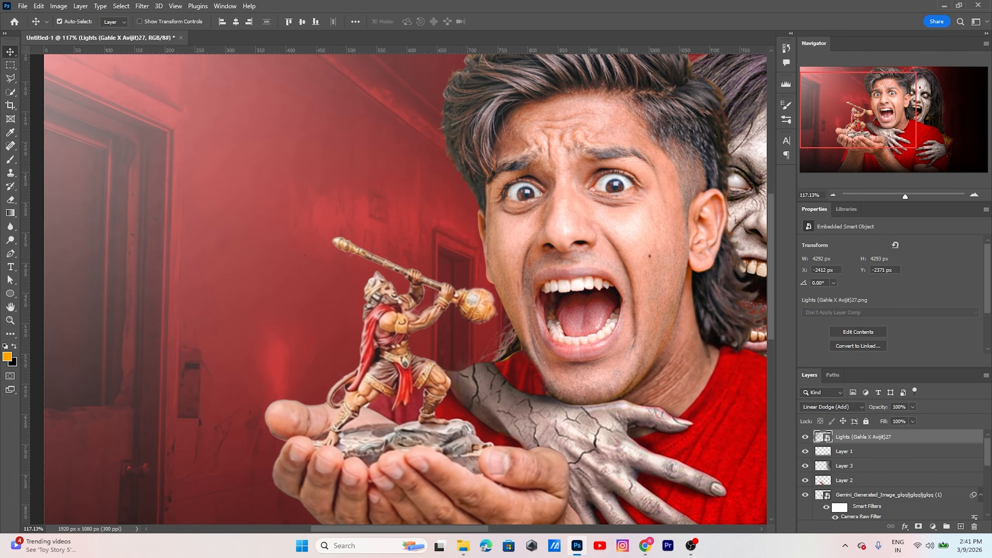
Step: Create a new layer above the light glow and set its blend mode to Linear Dodge (Add)
key("ctrl+shift+n")
key("Return")
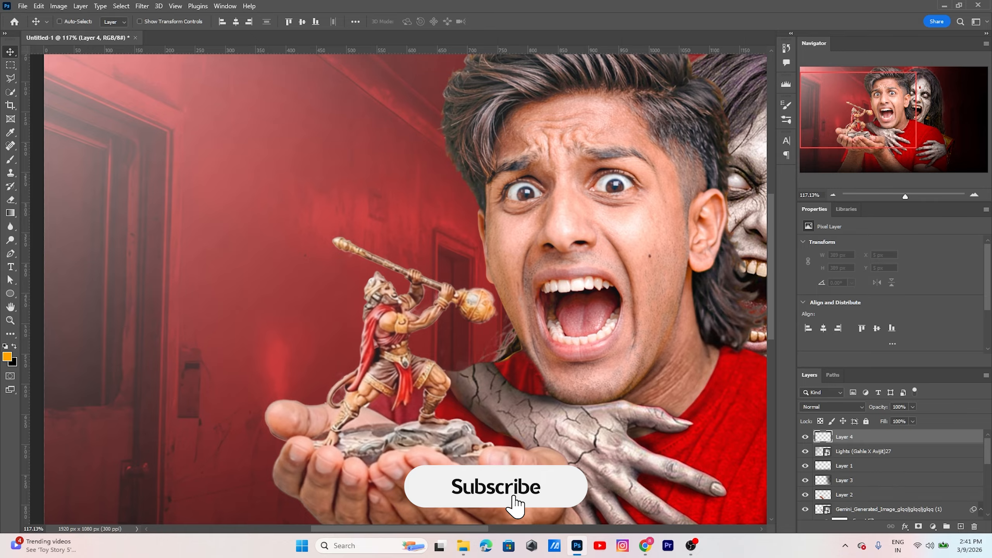
left_click(832, 407)
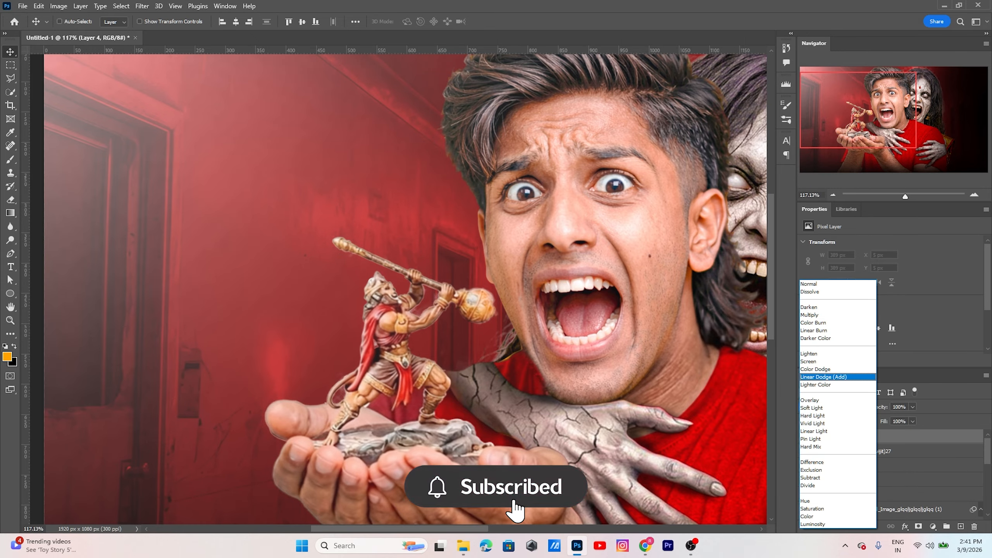
key("Return")
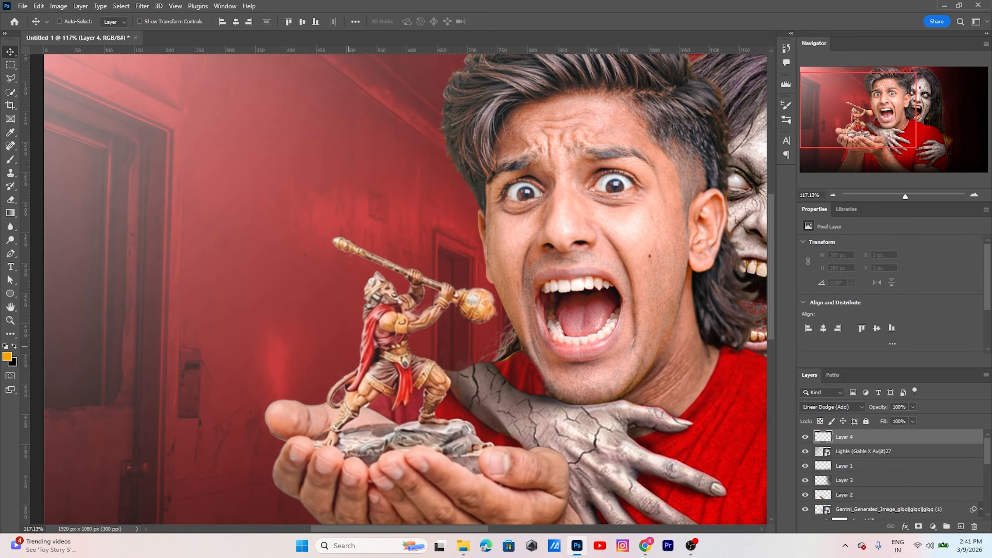
Step: Paint a soft orange glow over the center of the Hanuman idol with a 400 px brush
key("b")
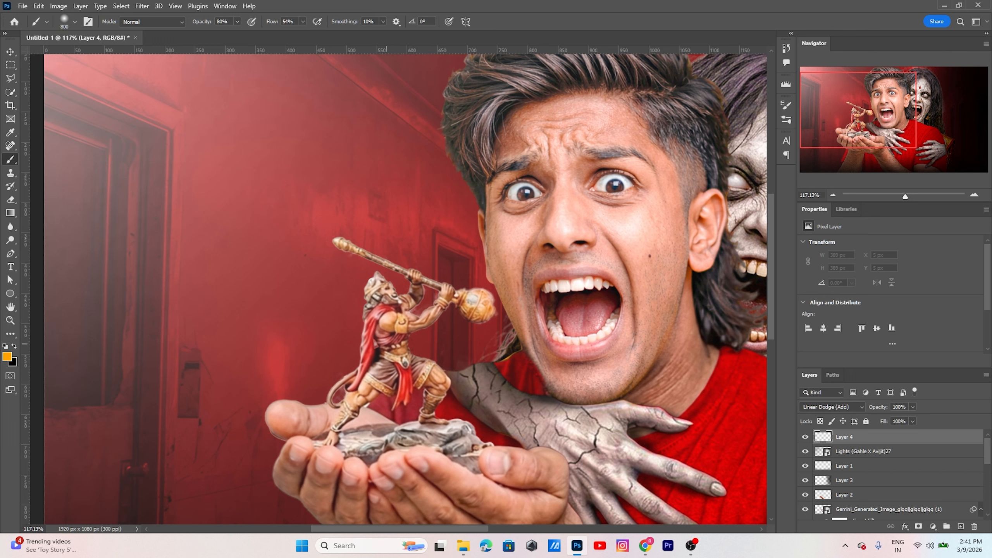
key("bracketleft")
left_click_drag(383, 340, 400, 341)
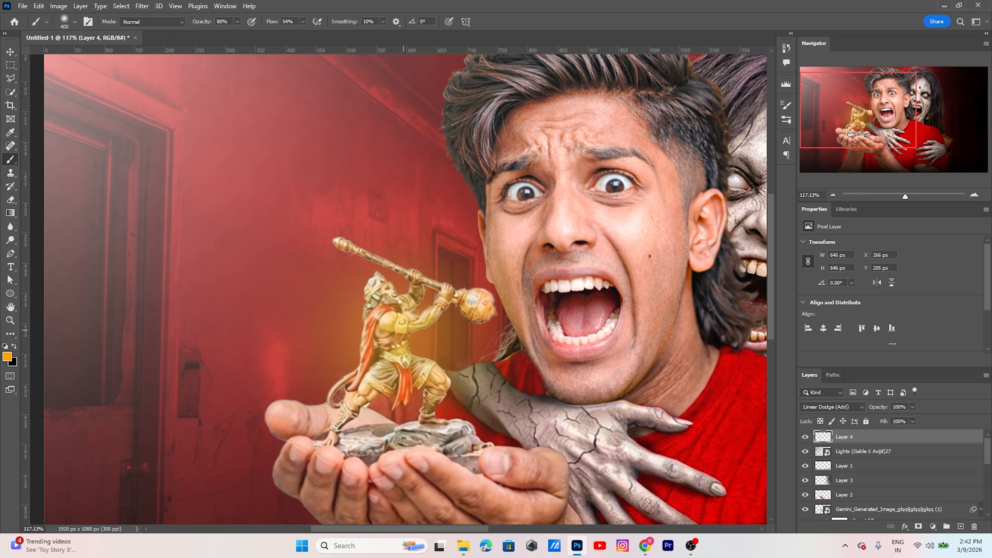
Step: Paint finer orange glow along the idol's mace, torso and legs with a 50 px brush
key("bracketleft")
key("bracketleft")
key("bracketleft")
mouse_move(342, 243)
left_mouse_down()
mouse_move(450, 268)
mouse_move(475, 305)
left_mouse_up()
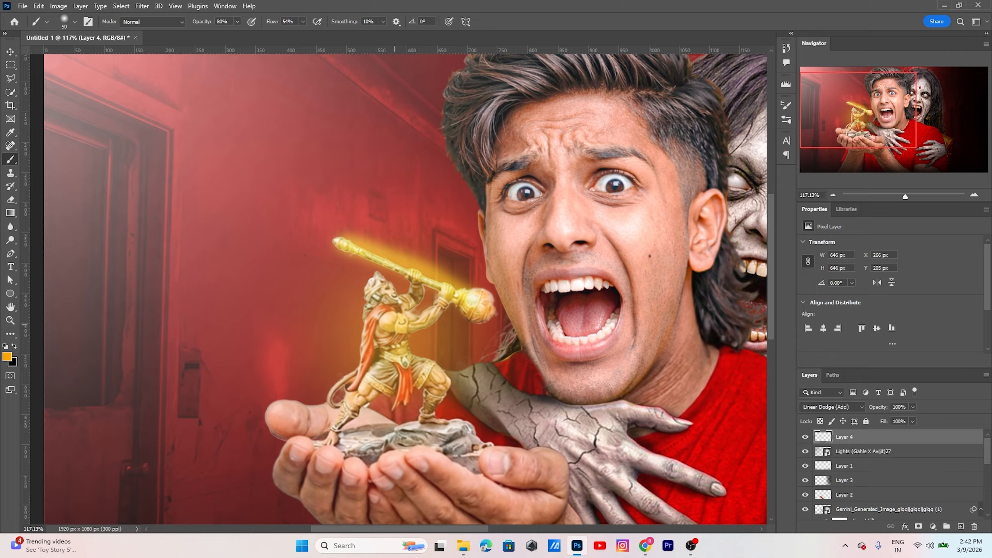
mouse_move(384, 297)
left_mouse_down()
mouse_move(394, 365)
mouse_move(343, 422)
left_mouse_up()
left_click_drag(408, 362, 432, 390)
key("v")
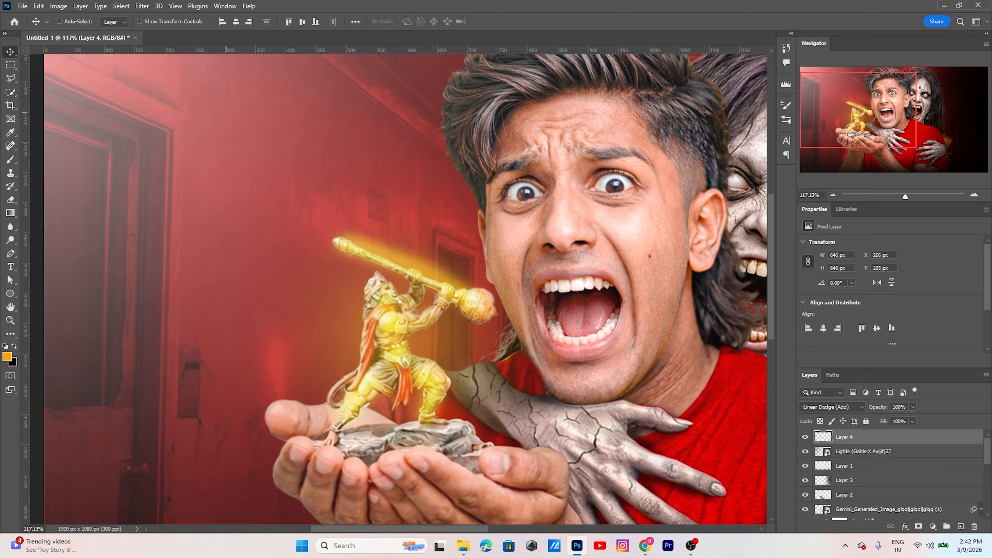
Step: Soften the painted orange glow with a Gaussian Blur of 75.5 pixels radius
left_click(142, 6)
mouse_move(148, 138)
left_click(297, 177)
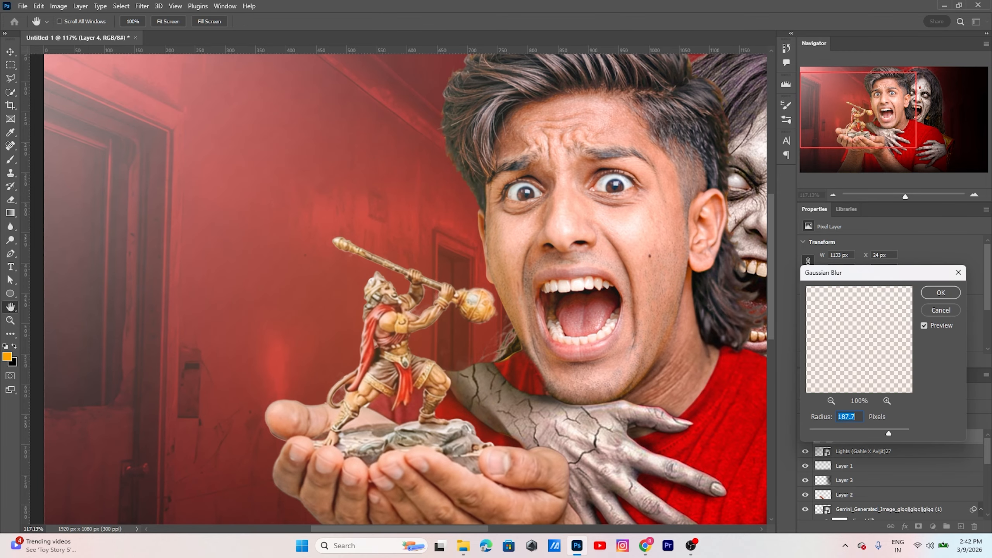
left_click_drag(888, 433, 869, 433)
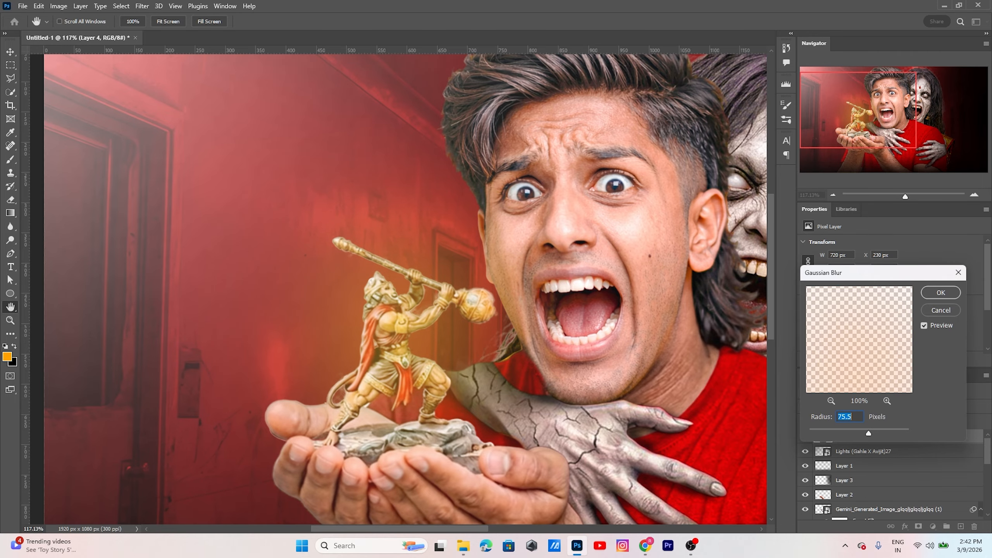
left_click(941, 293)
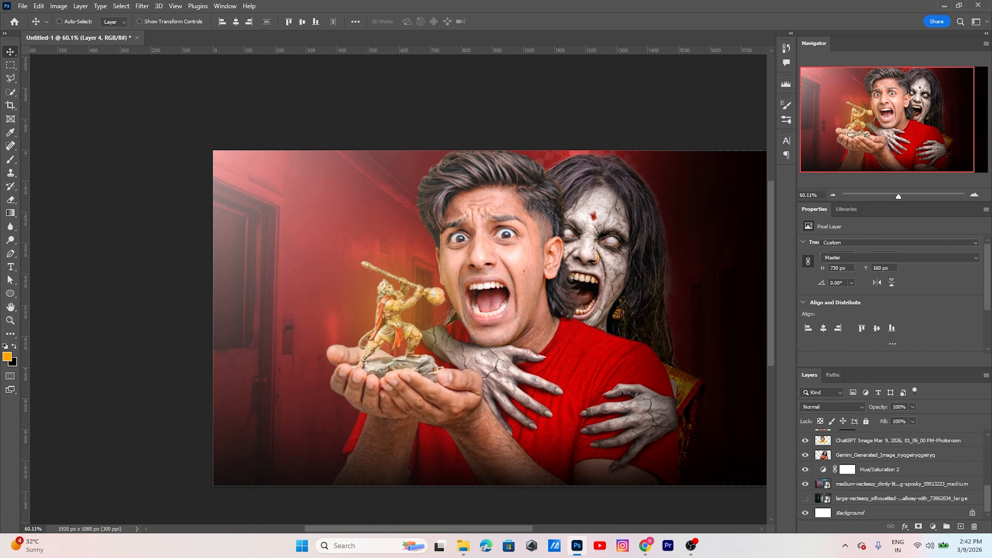
Step: Place the grey smoke image from the Breaker Thumbnail Pack 3 folder above the Hue/Saturation 2 layer
left_click(879, 470)
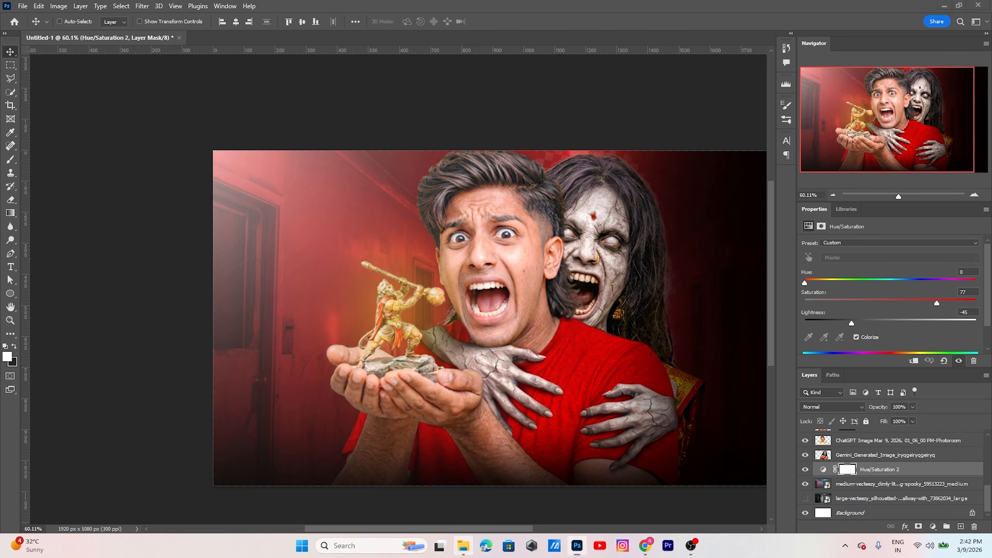
left_click(463, 546)
left_click(43, 147)
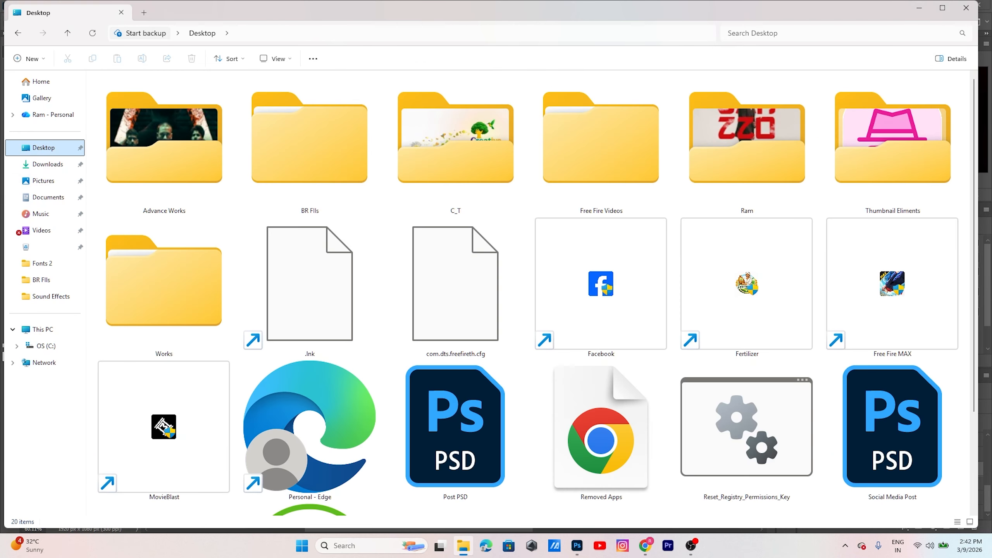
double_click(310, 144)
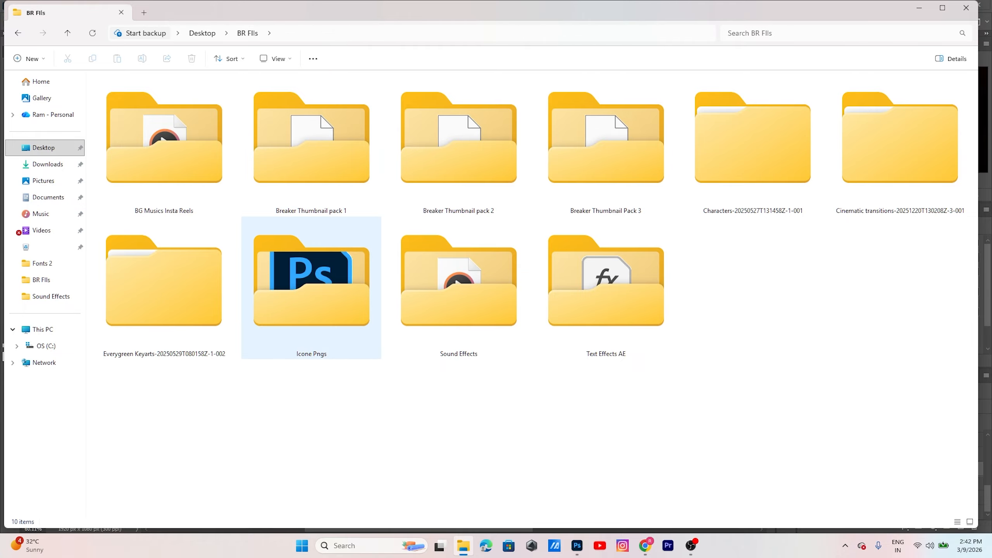
double_click(605, 144)
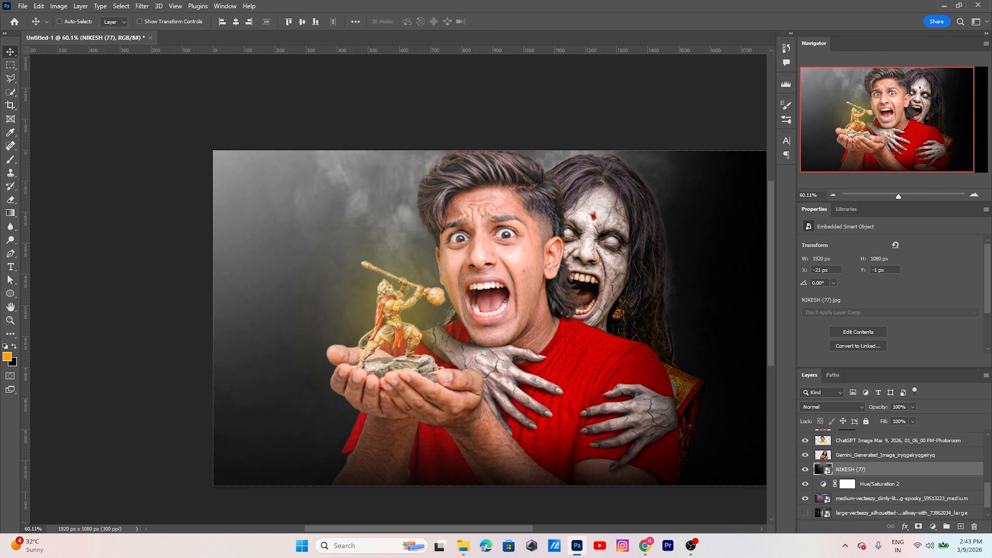
Step: Set the smoke layer's blend mode to Linear Dodge (Add) and shift the smoke slightly upward
left_click(832, 407)
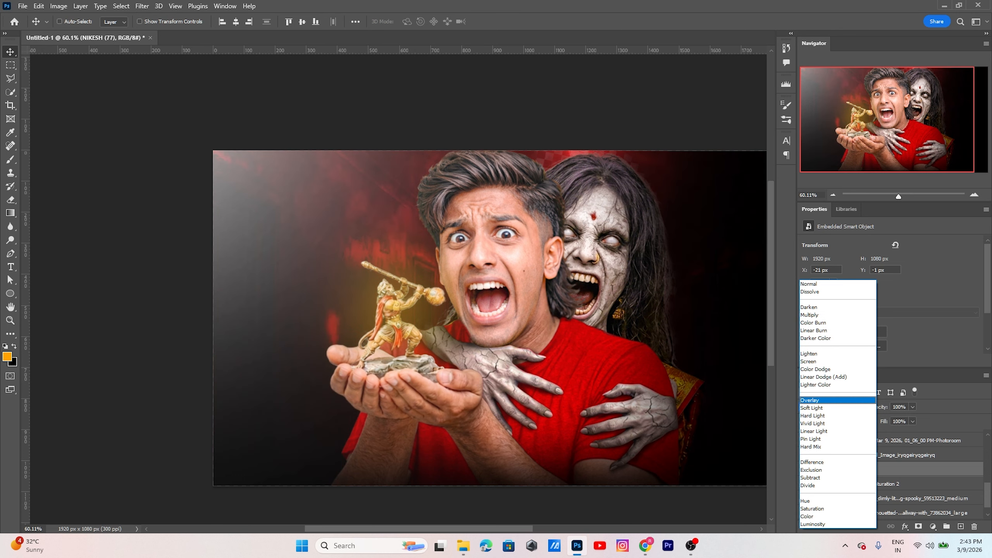
left_click(823, 377)
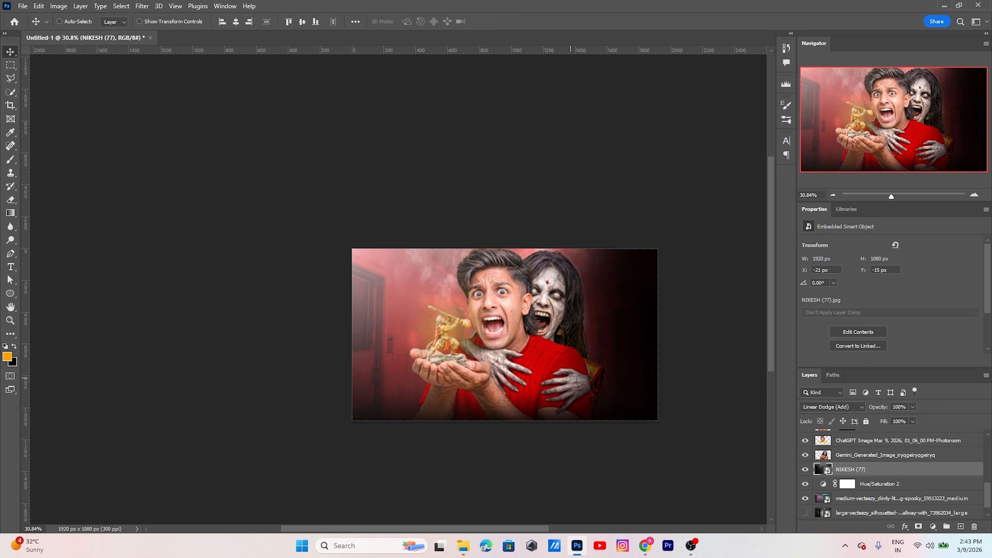
scroll(548, 374, "up", 6)
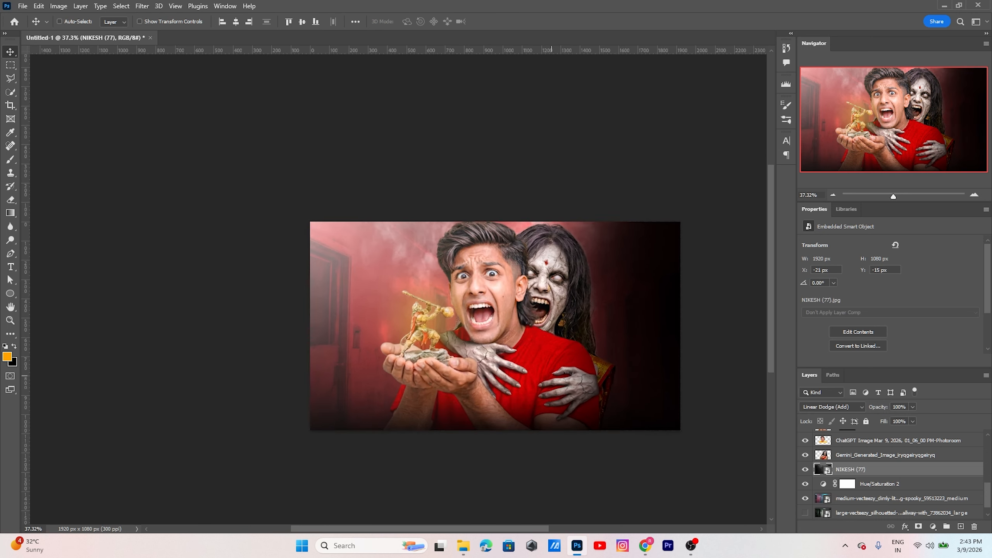
left_click_drag(510, 325, 499, 305)
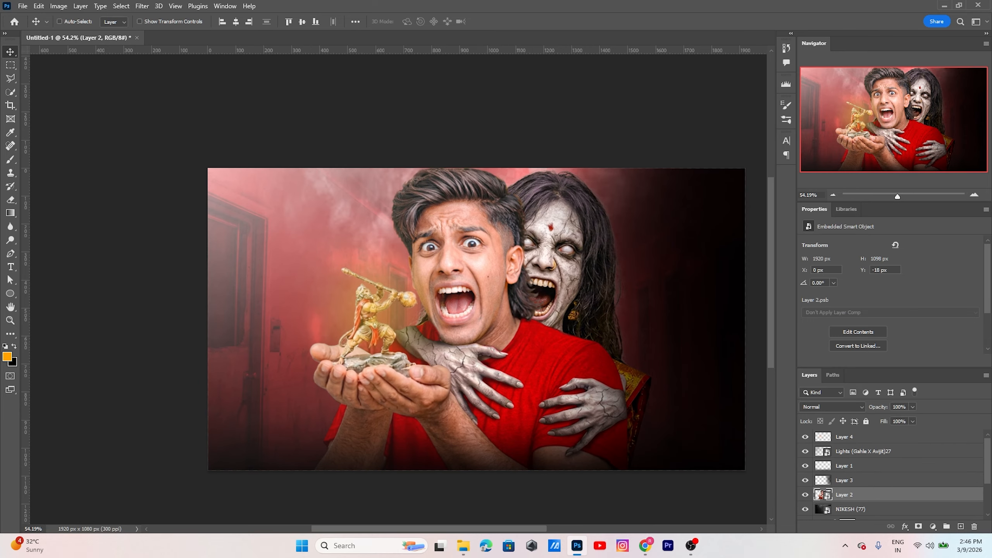
Step: Hide and show the light glow layer to check its effect on the composition
left_click(863, 452)
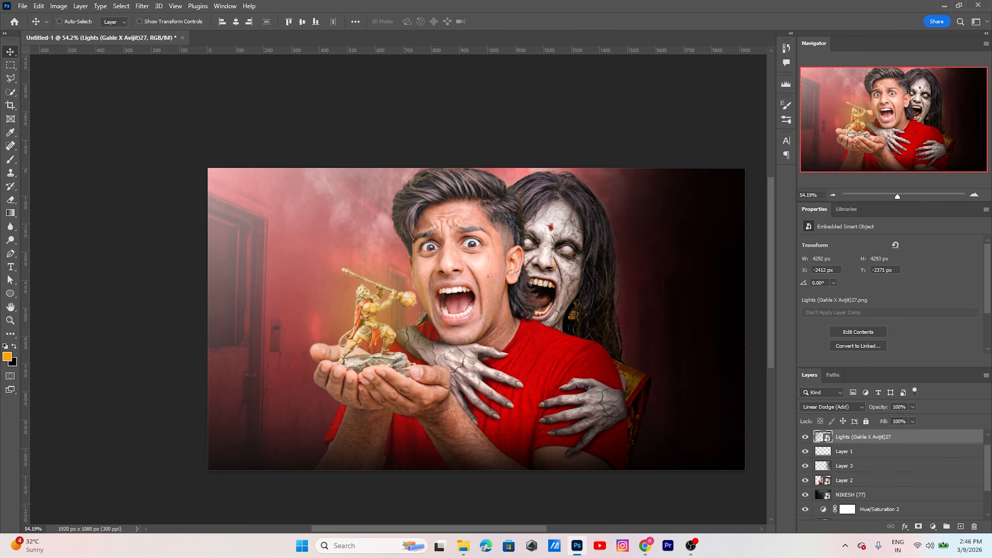
scroll(863, 466, "down", 2)
scroll(863, 466, "up", 3)
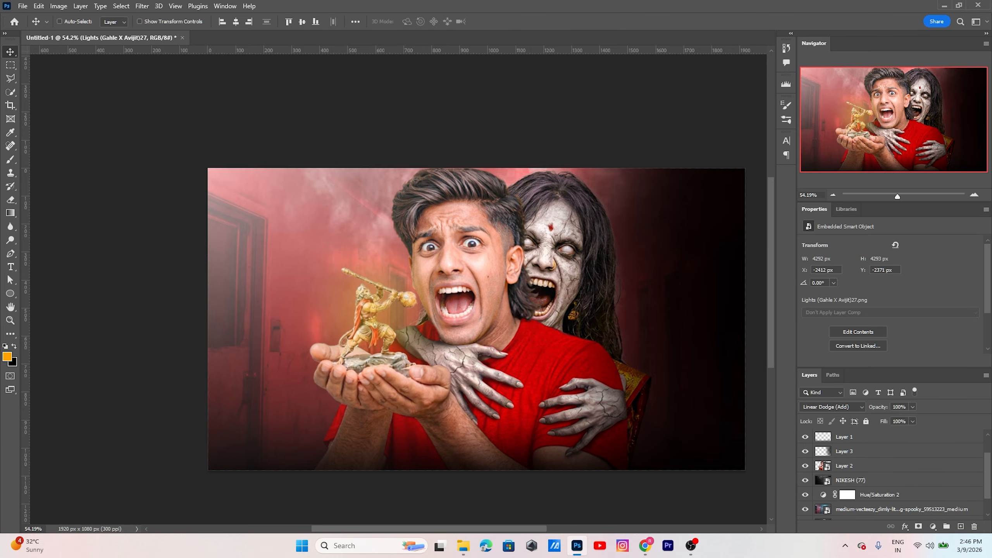
left_click(863, 466)
left_click(805, 451)
left_click(805, 452)
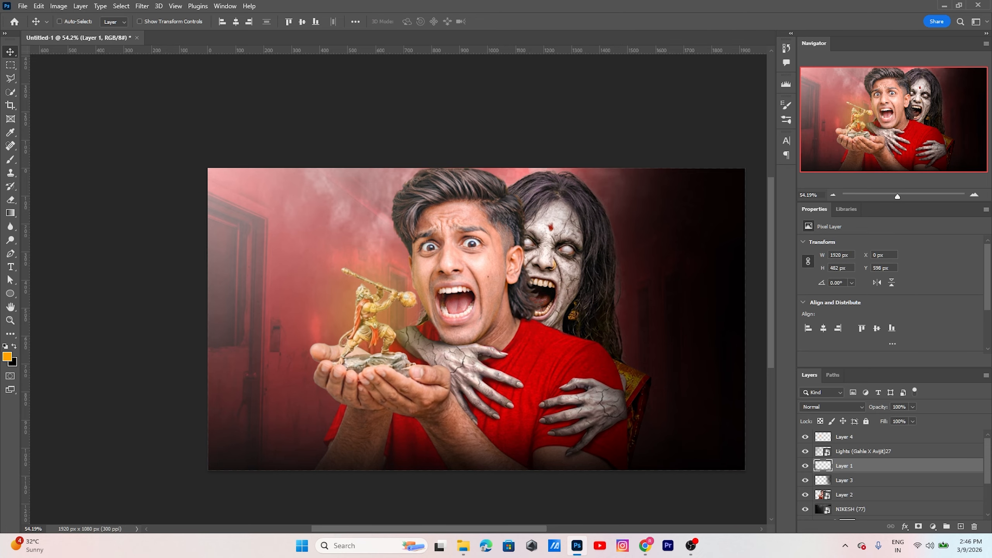
double_click(823, 451)
left_click(933, 526)
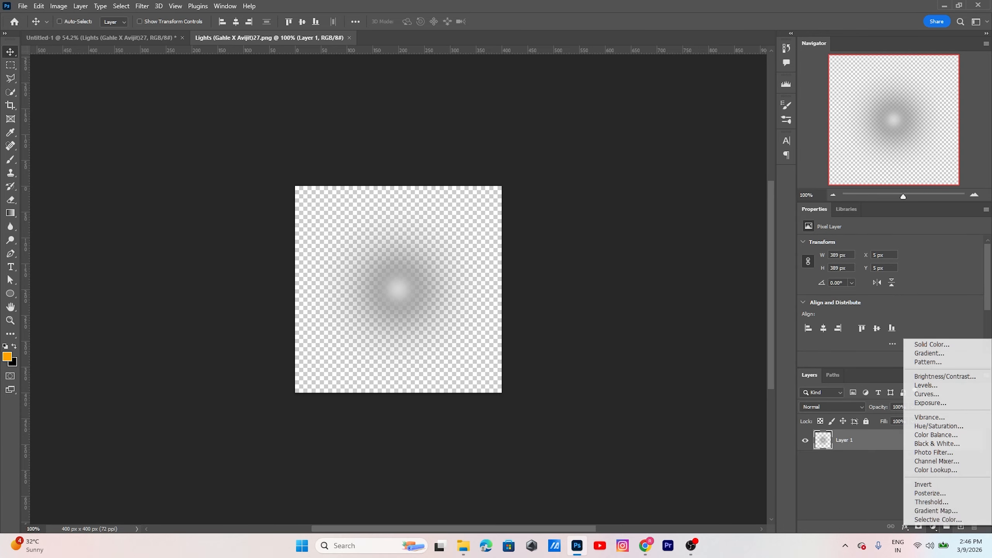
left_click(914, 433)
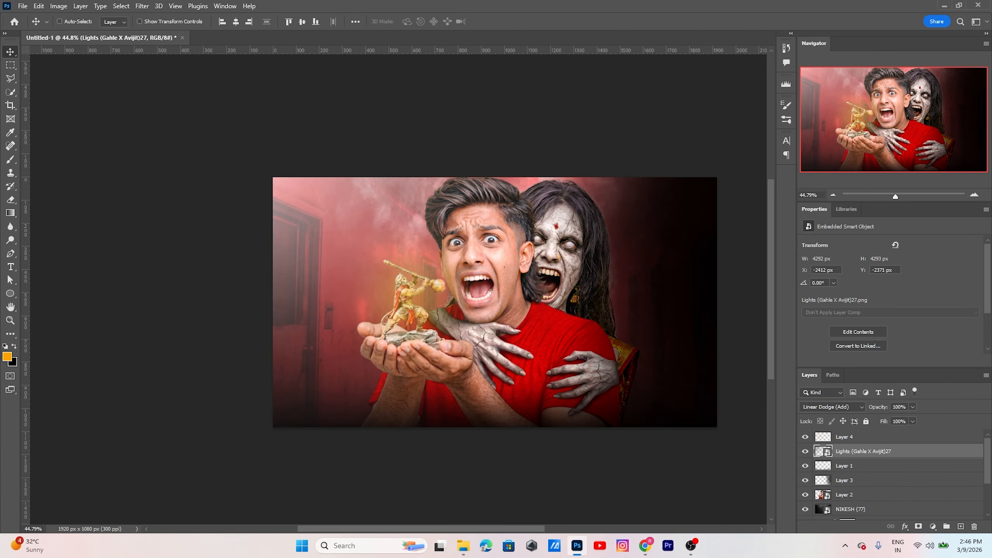
Step: Open the light glow's smart object contents and add a colorized Hue/Saturation adjustment with hue 0 and saturation 100
double_click(823, 452)
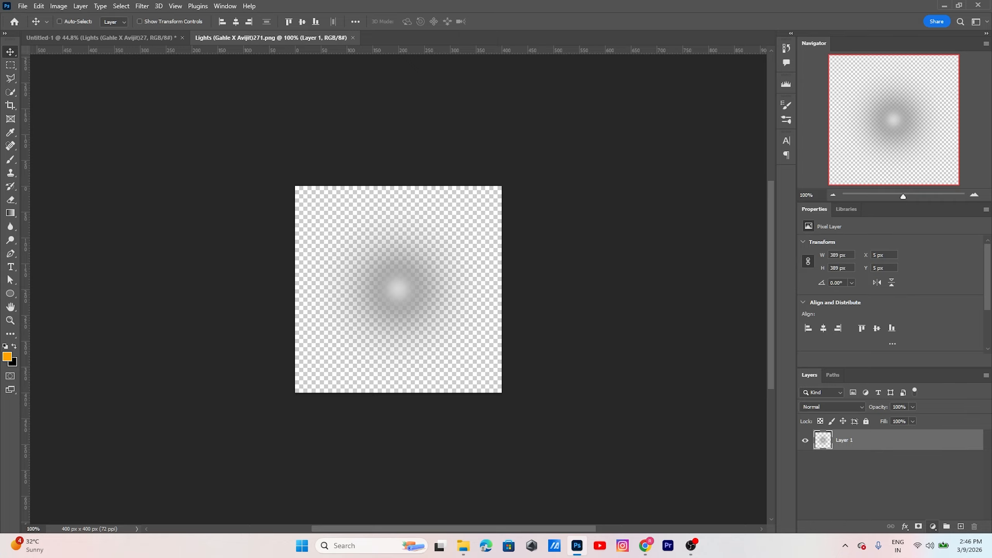
left_click(933, 526)
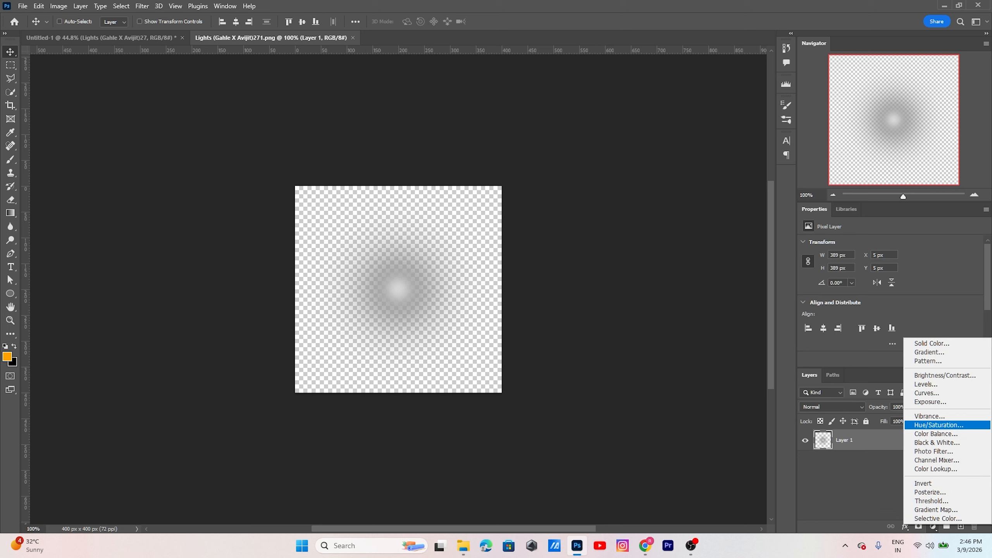
left_click(939, 425)
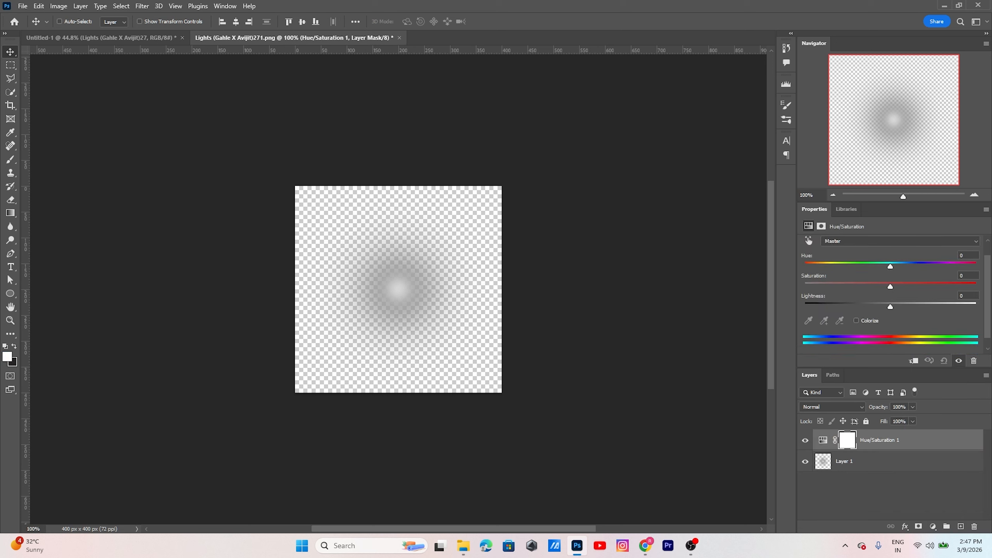
left_click(856, 320)
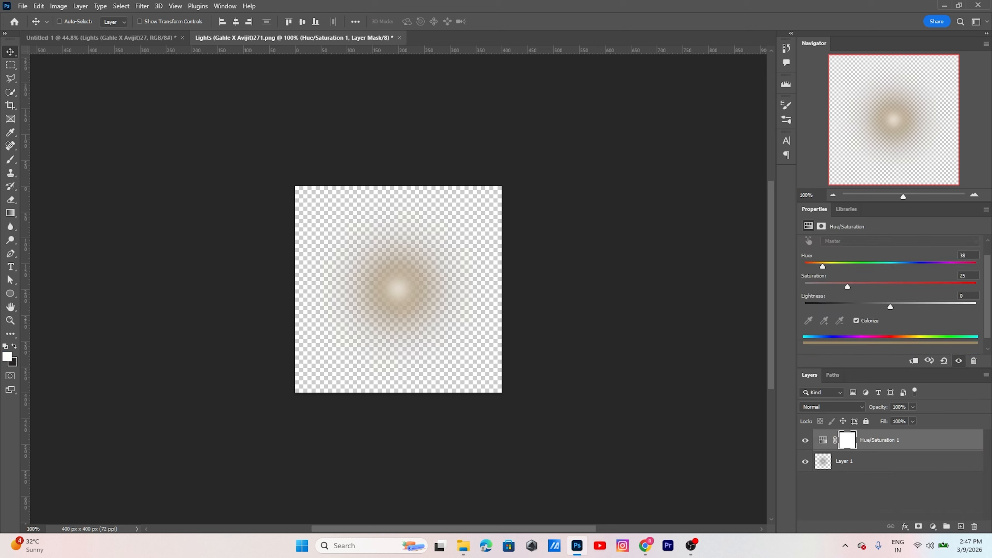
left_click_drag(823, 266, 744, 264)
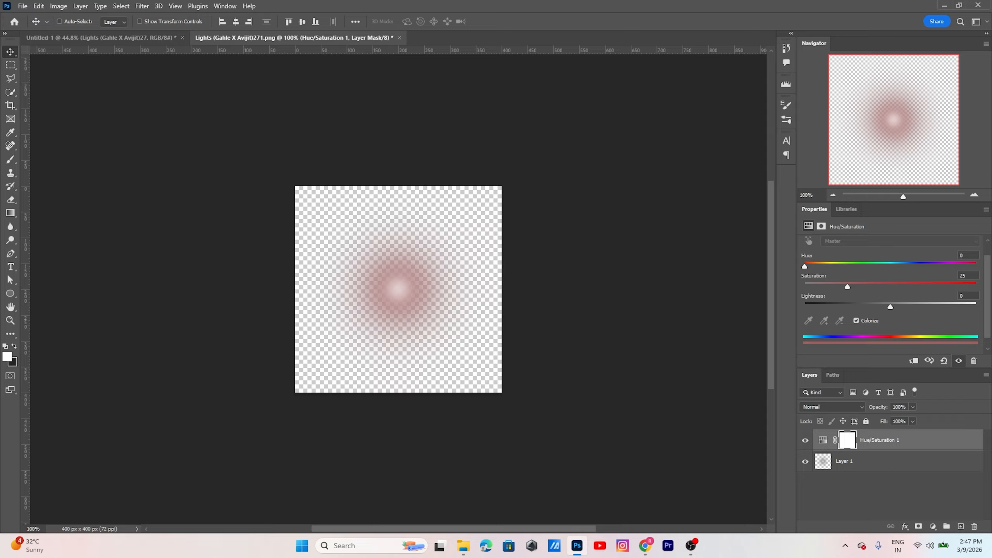
left_click_drag(847, 287, 976, 287)
key("ctrl")
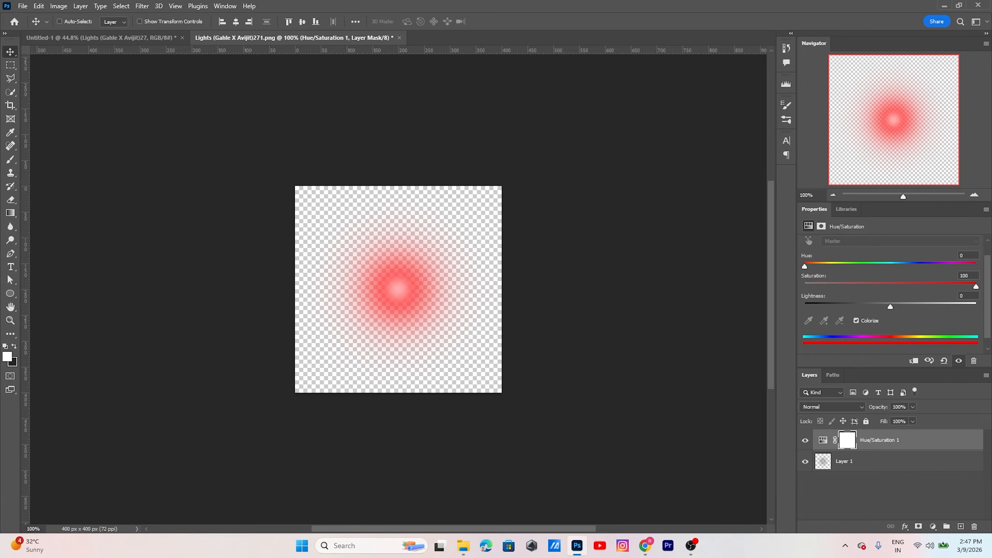
Step: Merge the Hue/Saturation adjustment into the light layer, then save and close the smart object to update the thumbnail
key("ctrl")
key("ctrl+e")
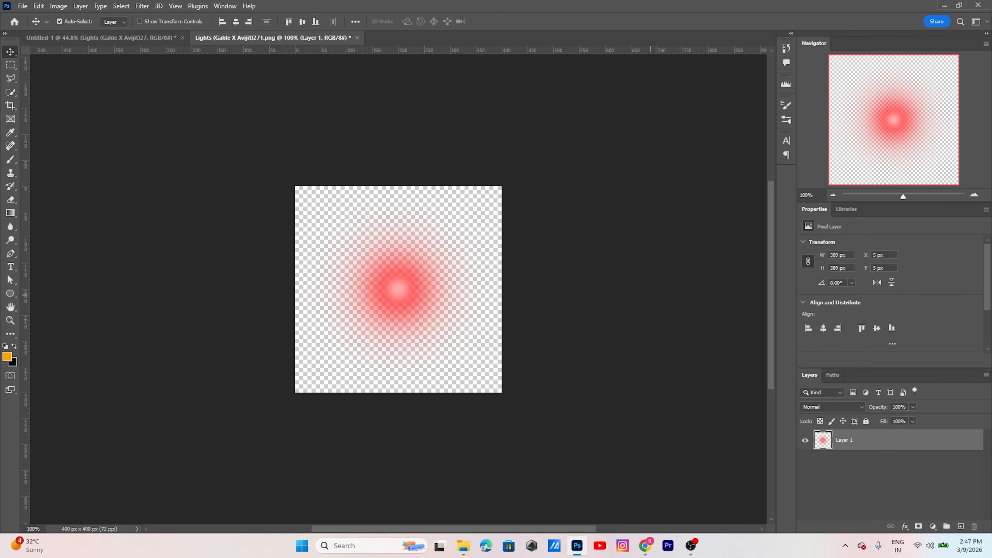
key("ctrl+s")
key("ctrl+w")
scroll(496, 307, "up", 1)
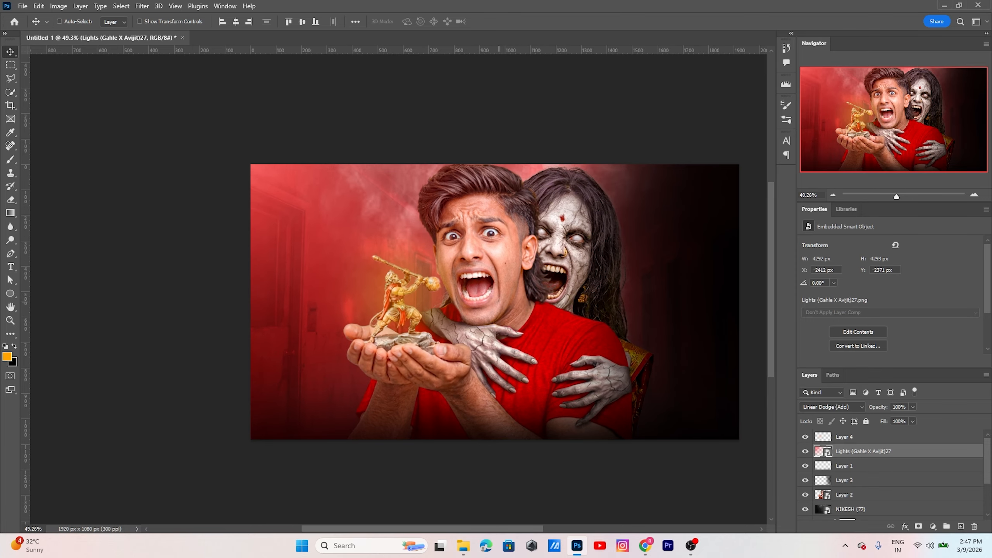
scroll(444, 274, "up", 4)
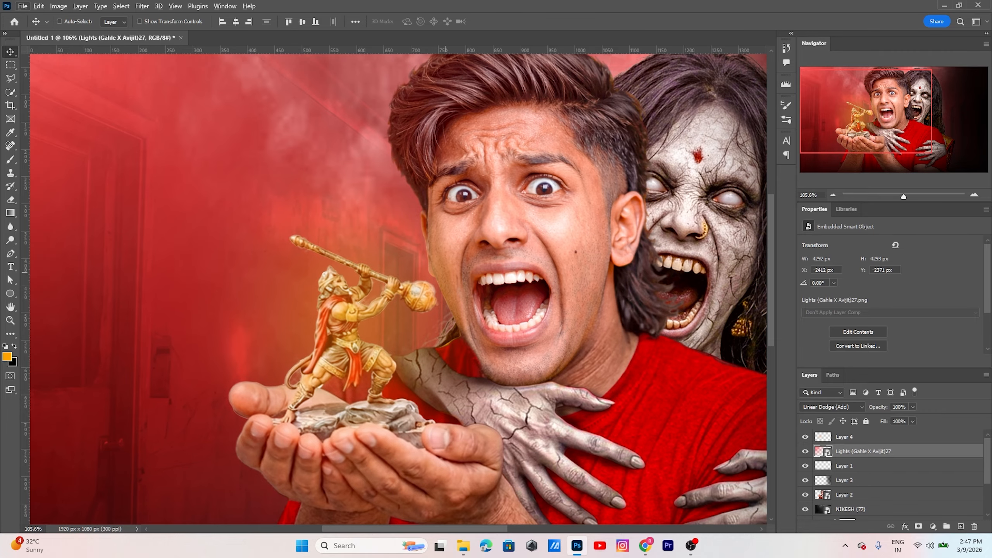
Step: Replace the pink corridor background with the silhouetted hallway image and scale it to 2802 × 1528 px at X -266, Y -233 px
scroll(443, 274, "down", 1)
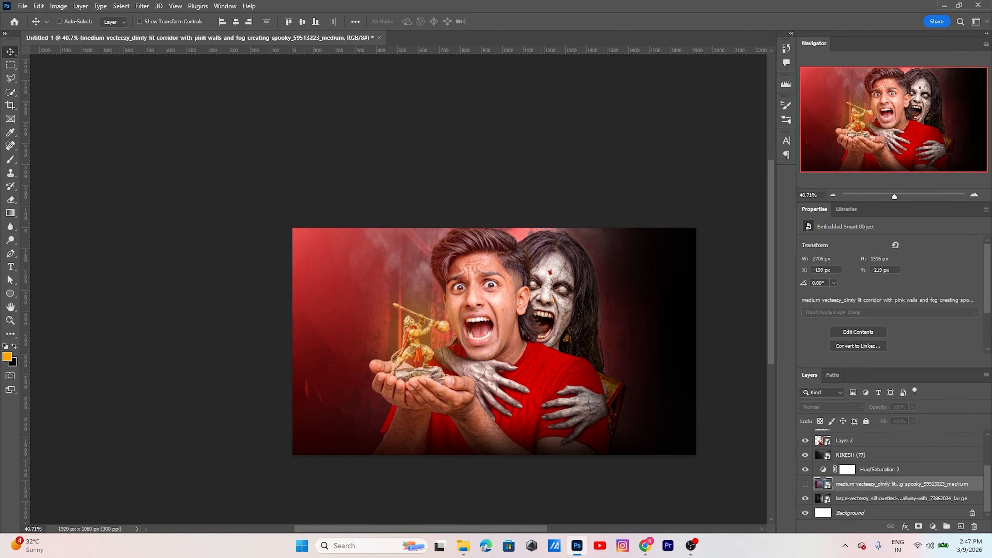
left_click(901, 499)
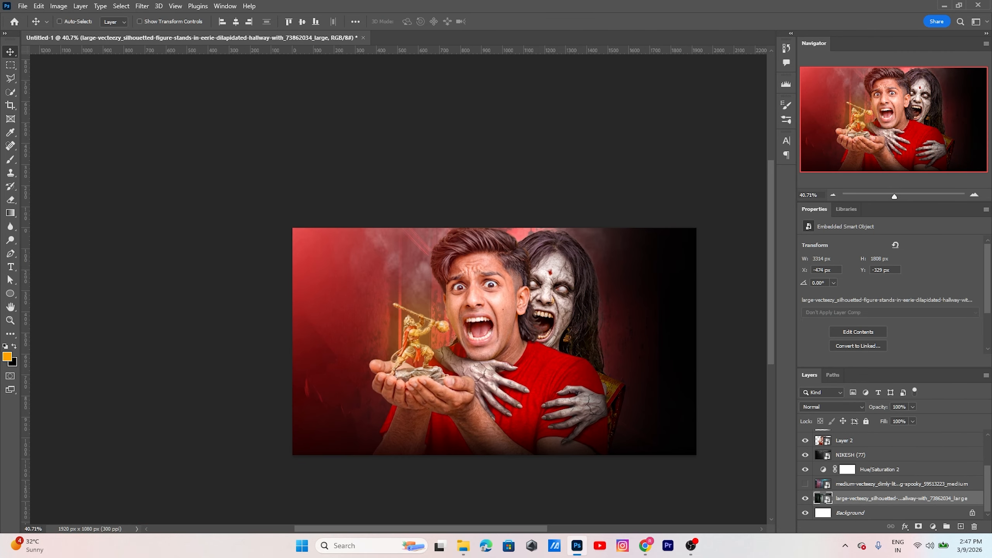
scroll(608, 505, "up", 3)
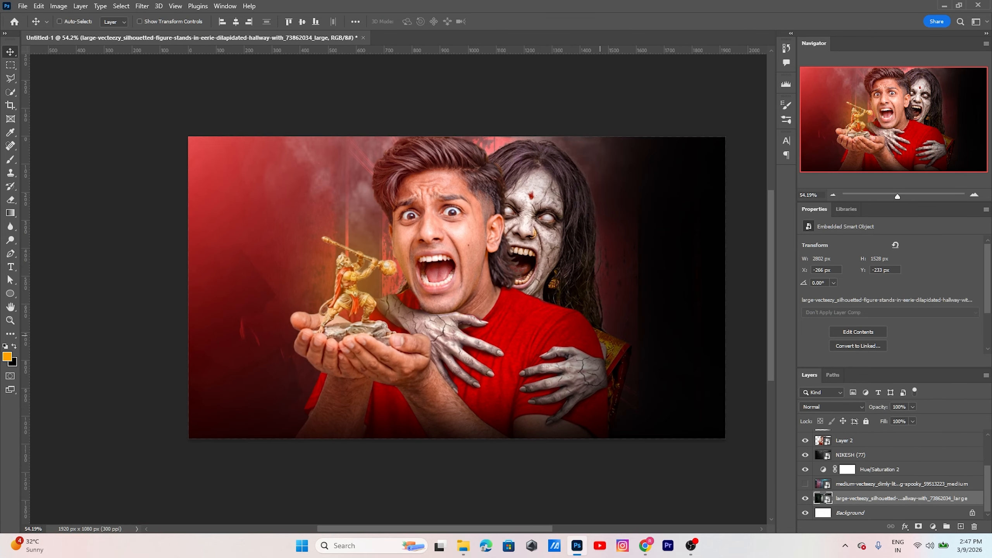
scroll(895, 473, "up", 2)
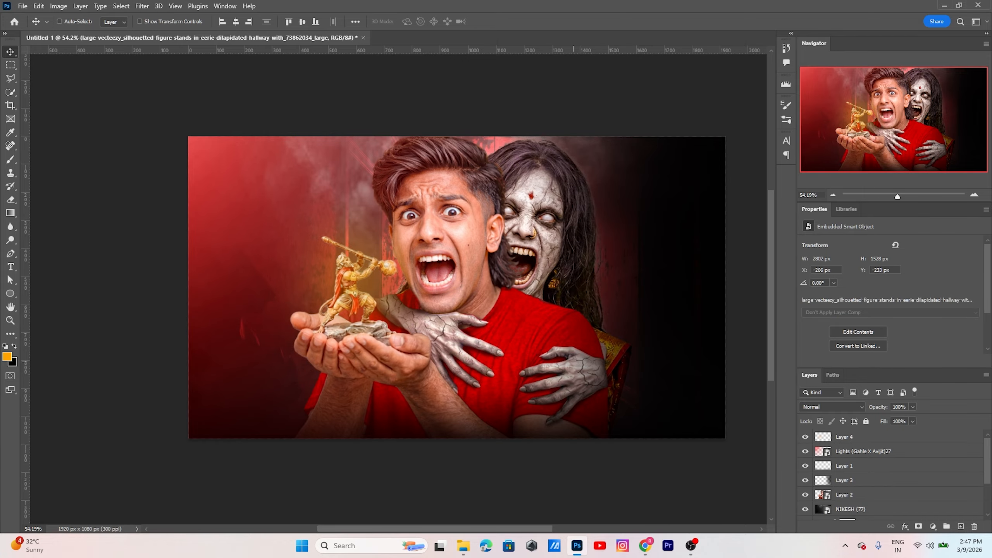
scroll(574, 363, "down", 2)
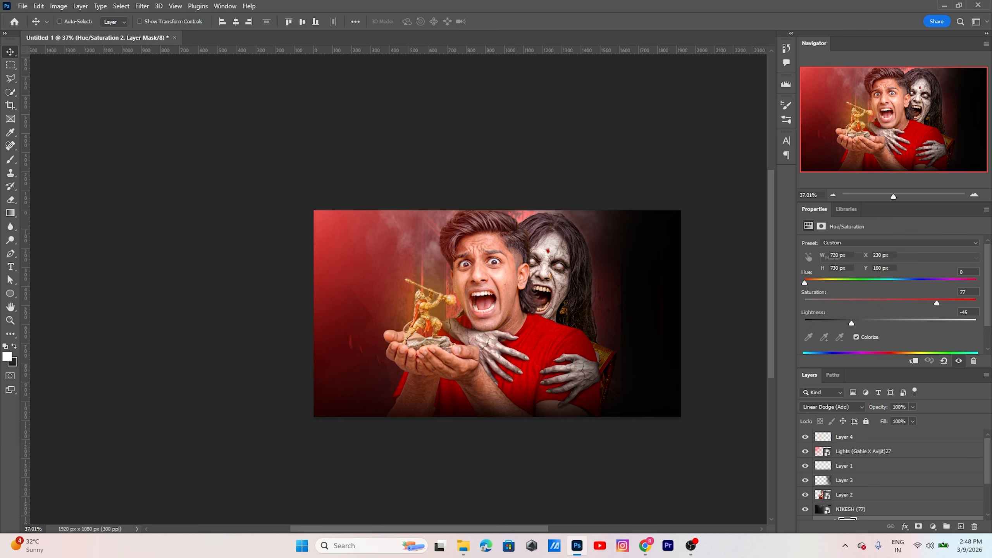
Step: Select the orange glow layer, Layer 4, and switch to Chrome to open Leonardo.Ai's Universal Upscaler
left_click(844, 437)
key("ctrl")
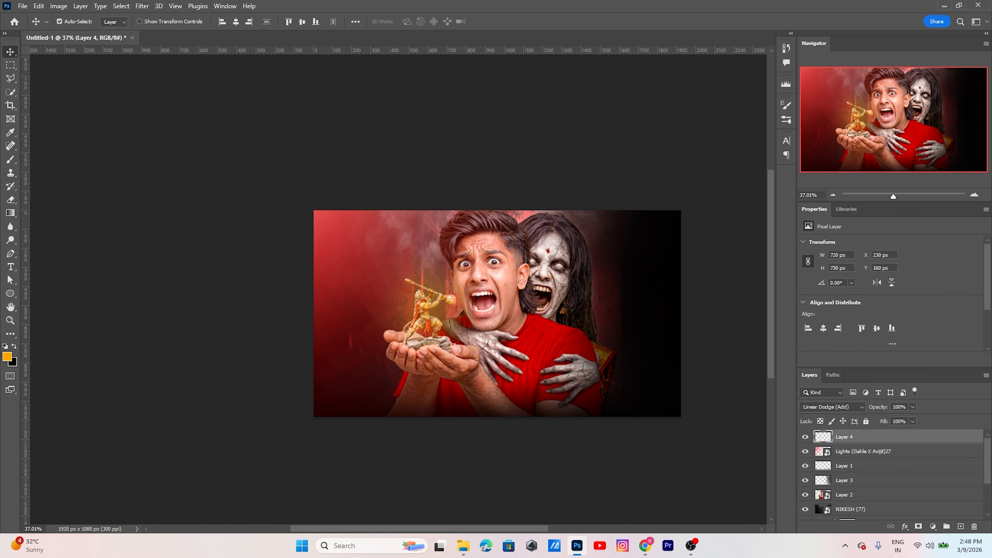
key("alt+Tab")
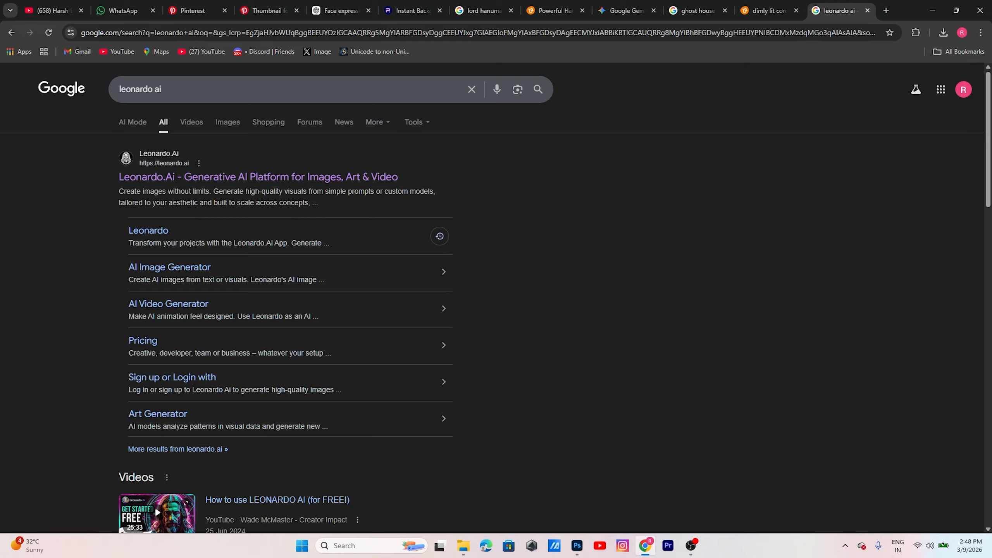
left_click(257, 177)
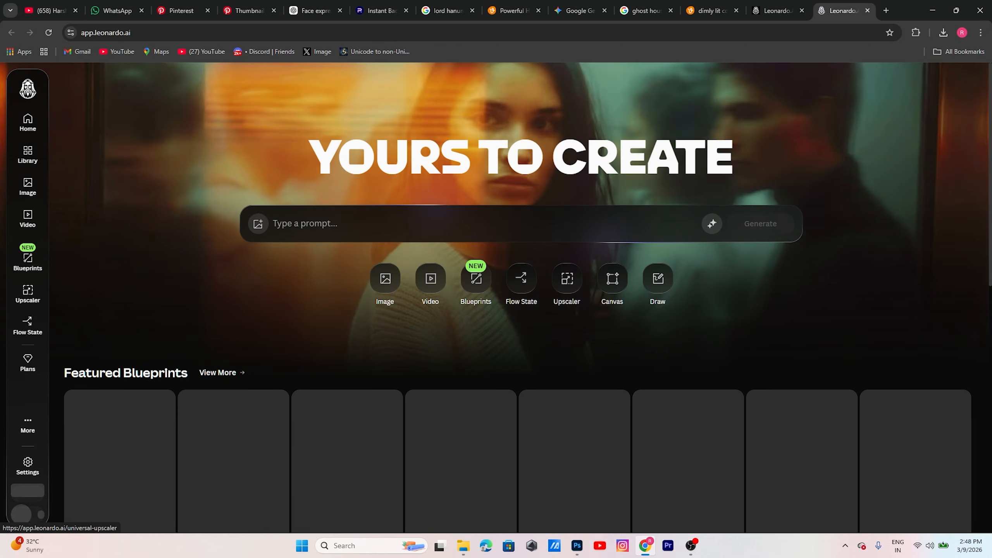
left_click(567, 278)
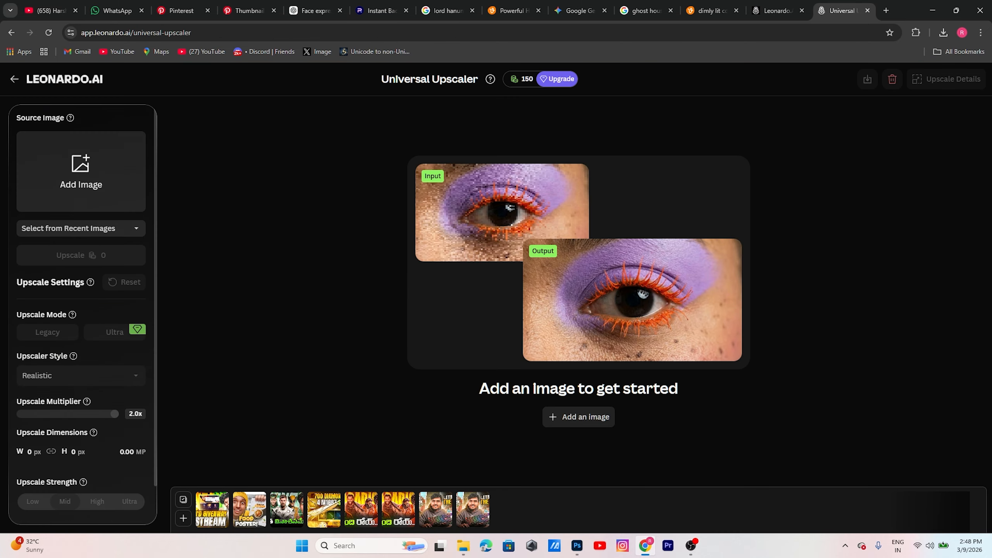
Step: Load the bbbb image from the Downloads folder as the upscaler's source image
left_click(81, 172)
left_click(308, 166)
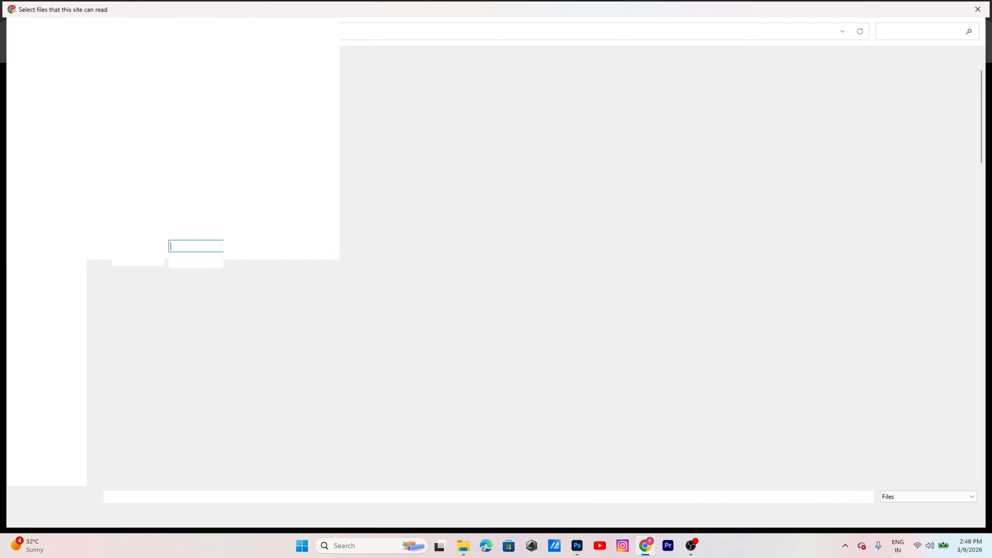
left_click(48, 154)
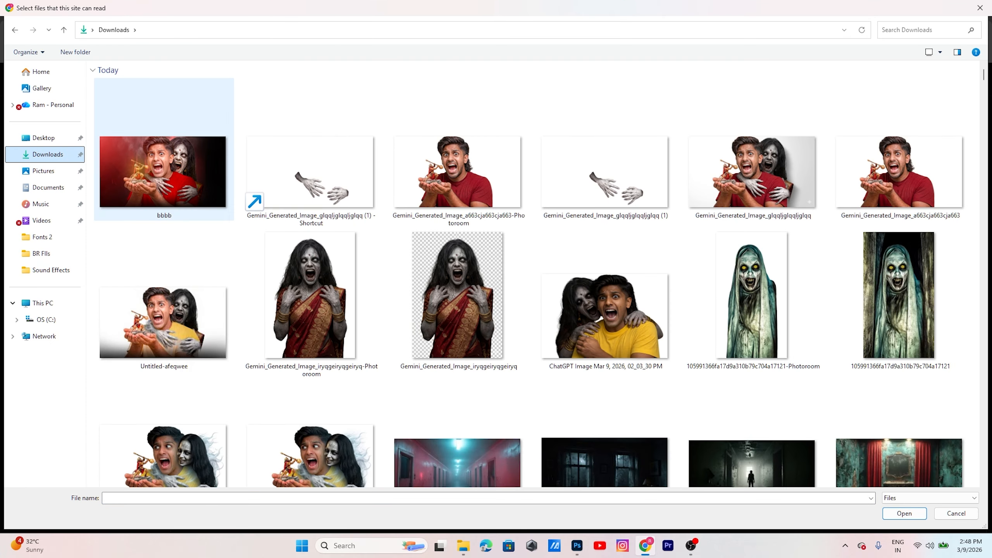
double_click(163, 172)
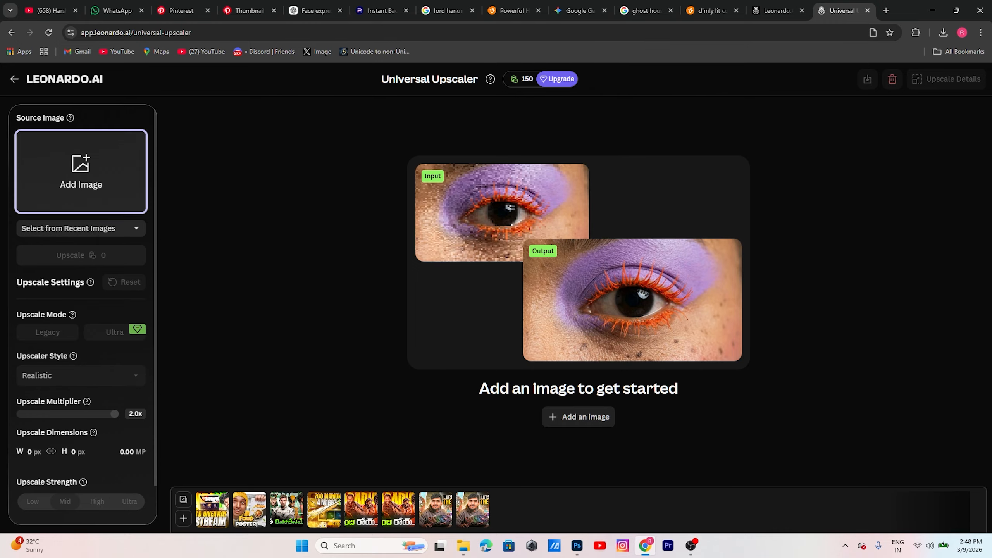
left_click(81, 172)
left_click(308, 172)
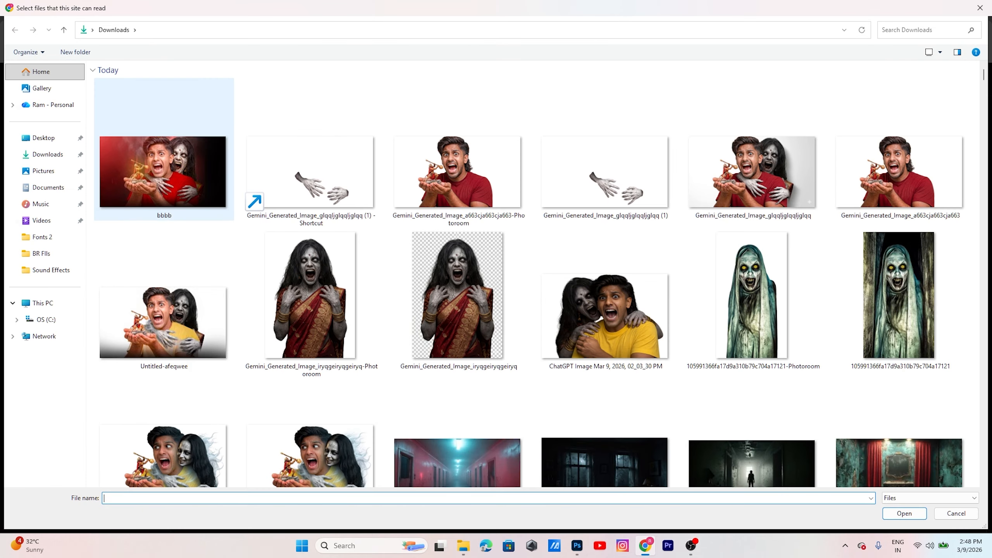
double_click(164, 171)
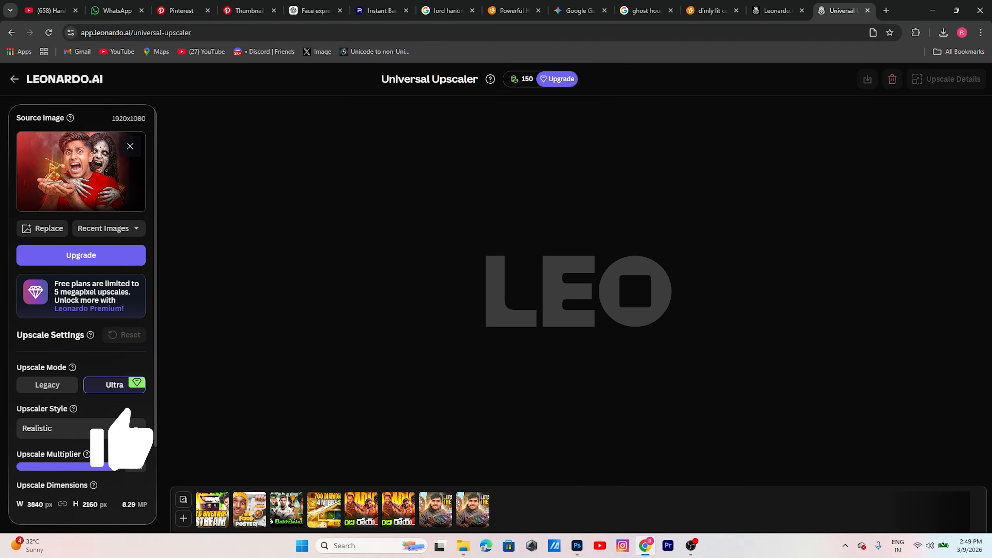
Step: Upscale the image in Legacy mode with the General style, creativity strength 6 and a 1.5x multiplier
scroll(81, 315, "down", 1)
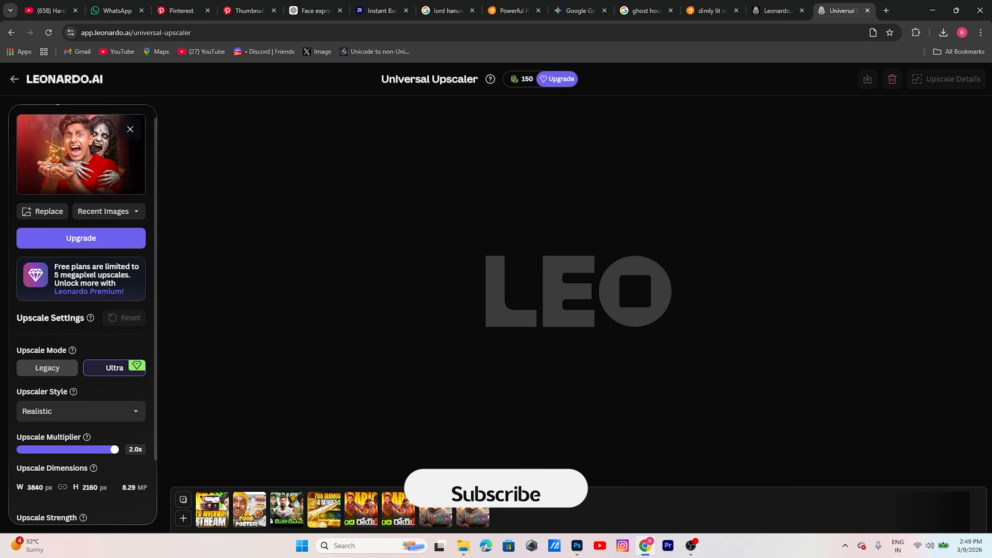
left_click(47, 368)
scroll(47, 368, "down", 2)
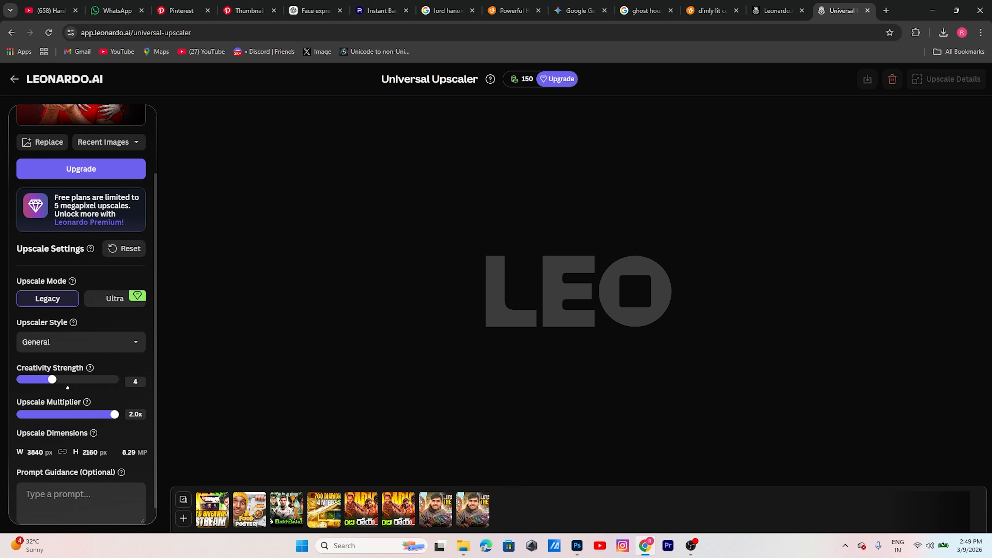
scroll(86, 313, "down", 1)
left_click_drag(115, 393, 68, 393)
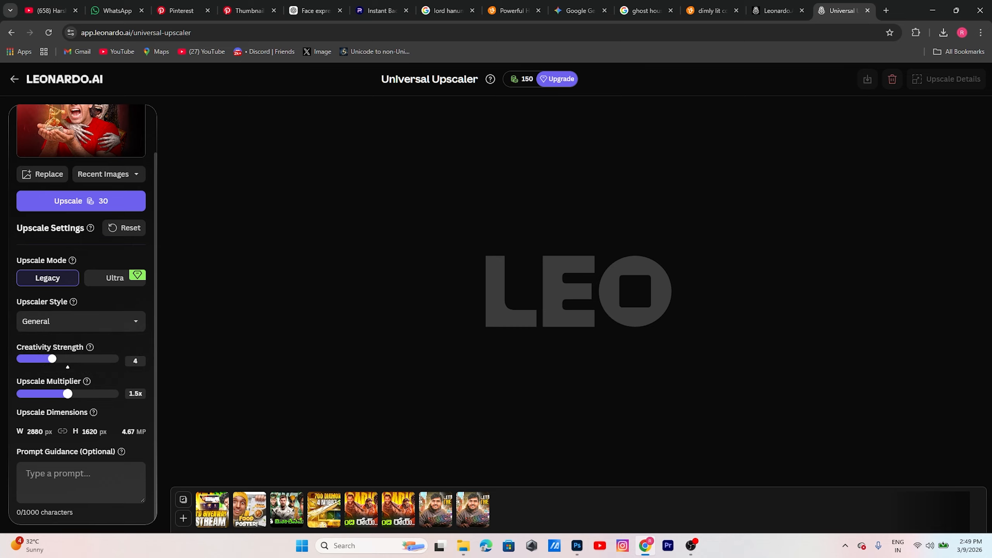
left_click_drag(52, 358, 73, 358)
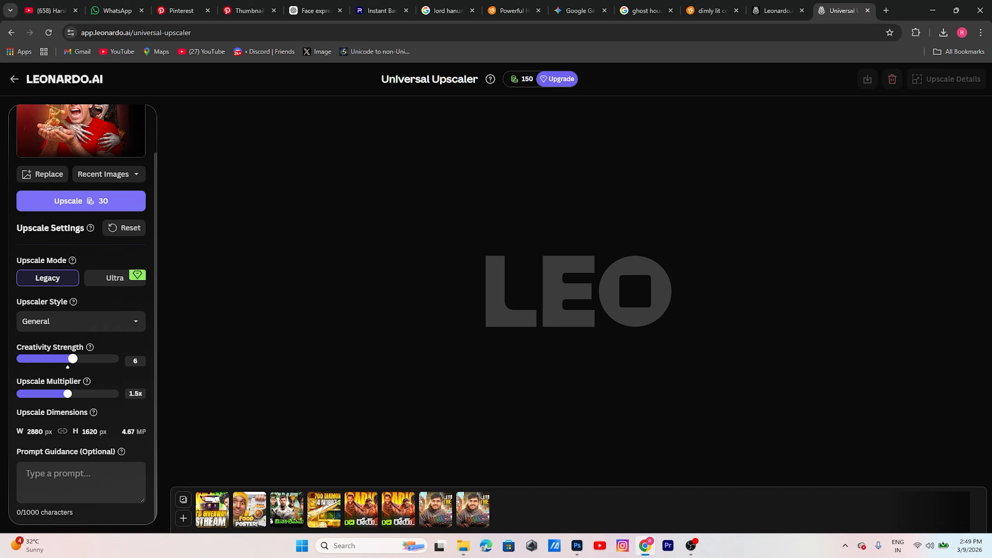
left_click(81, 200)
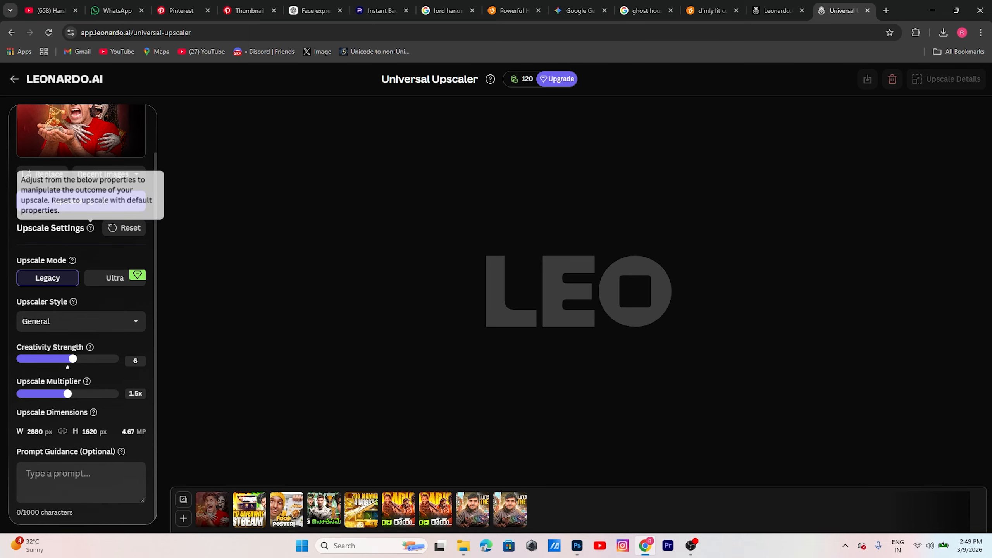
Step: Download the upscaled image and place it in the Photoshop thumbnail document as the top layer, filling the canvas
scroll(91, 228, "up", 2)
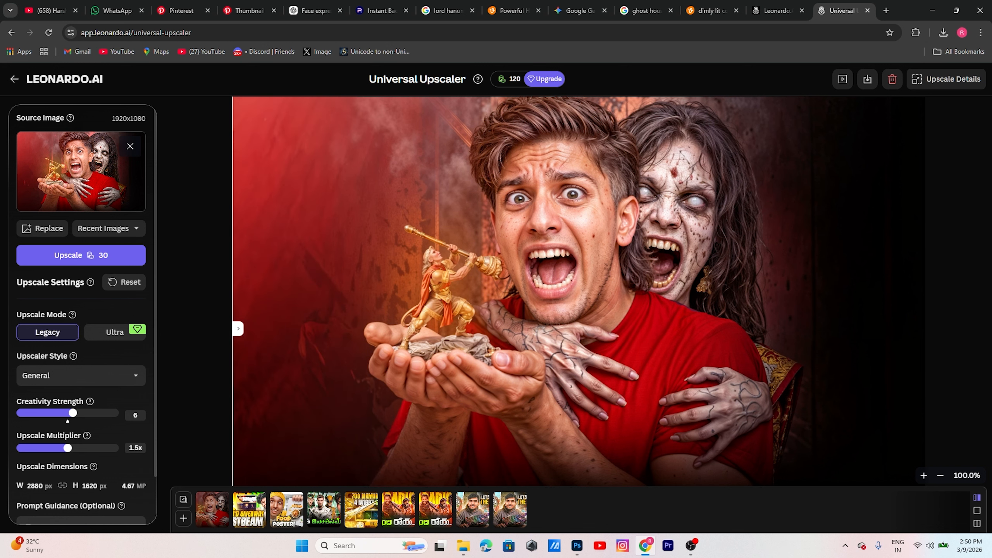
left_click(867, 80)
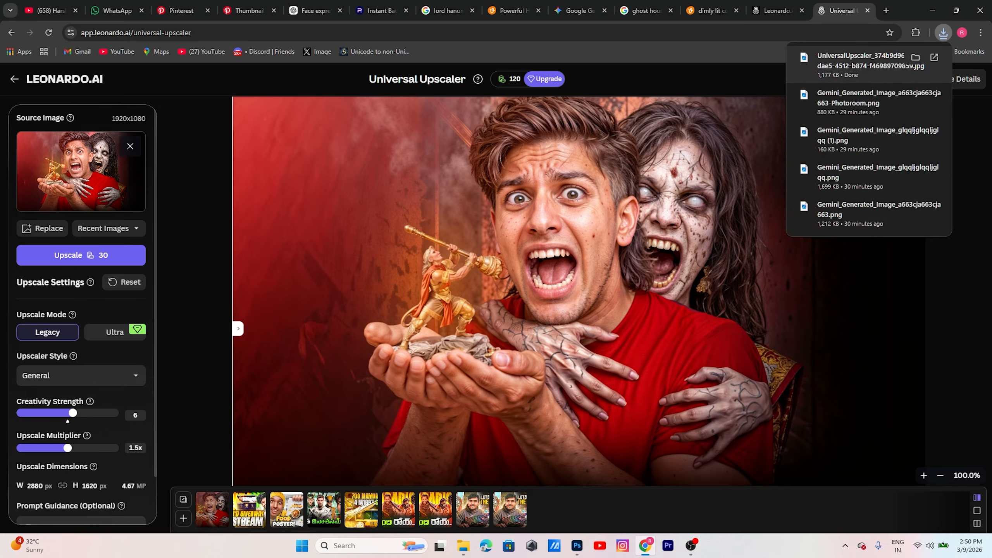
left_click_drag(871, 63, 758, 166)
left_click_drag(870, 61, 481, 307)
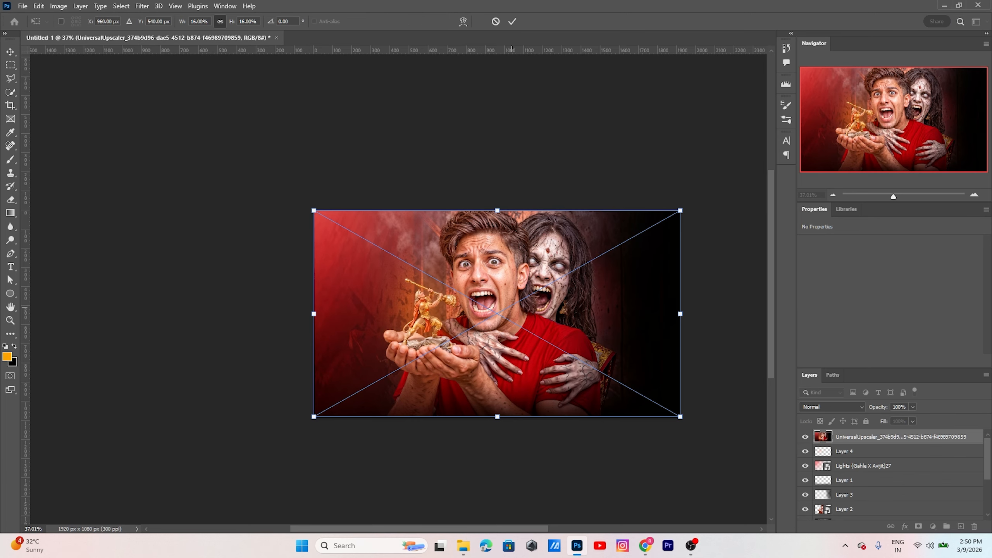
key("Return")
Step: Rasterize the upscaled layer and remove the dark spots from the man's cheek and temple with the Spot Healing Brush
scroll(525, 304, "up", 15)
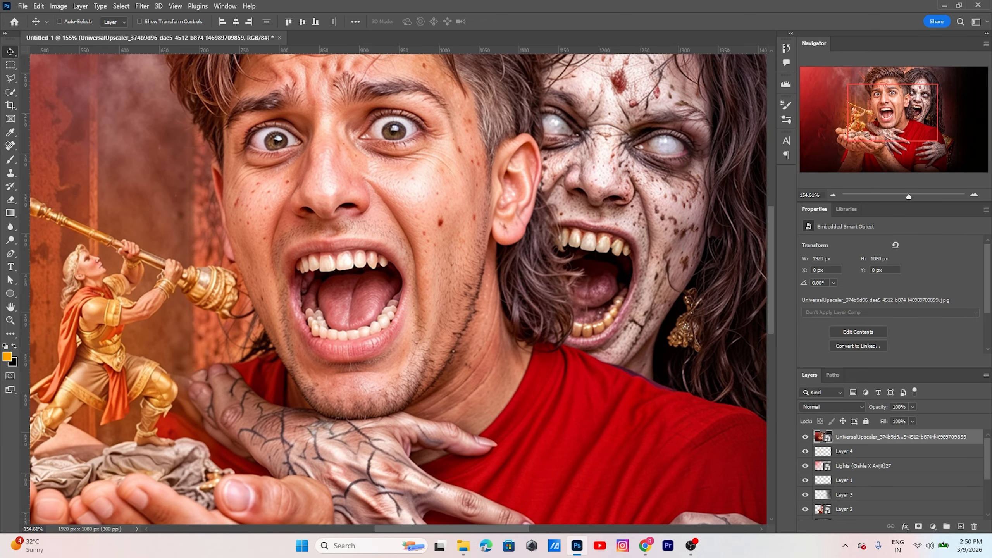
right_click(880, 437)
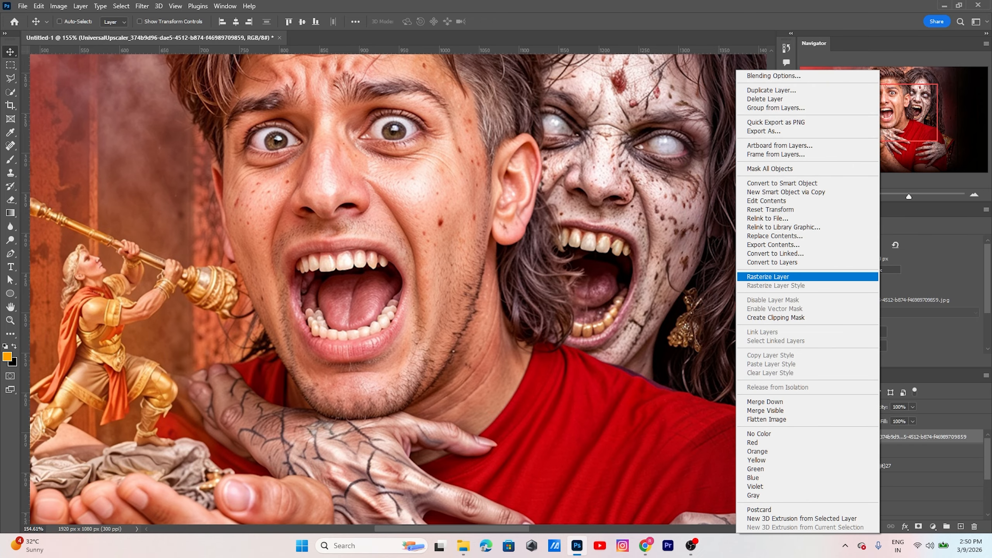
left_click(768, 276)
left_click_drag(334, 236, 366, 269)
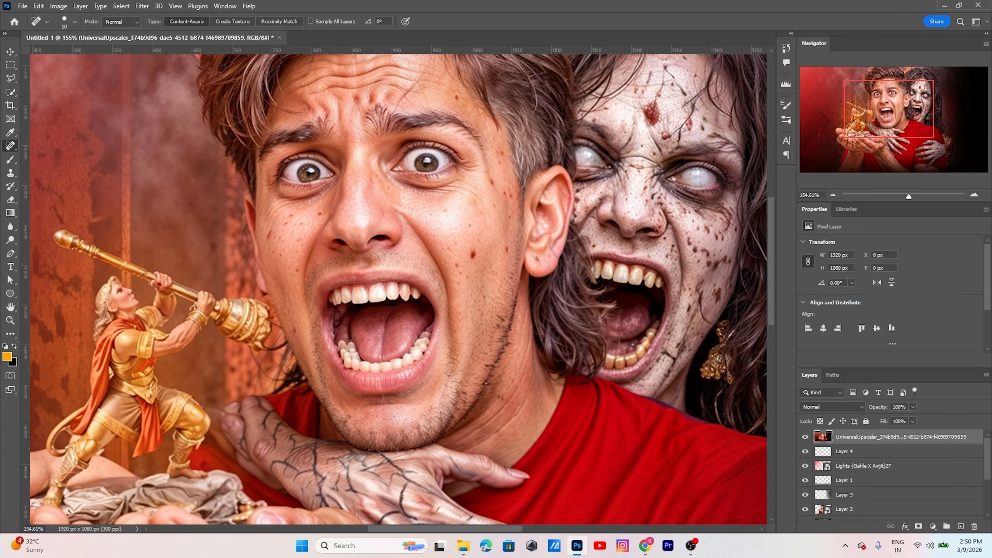
key("bracketright")
left_click(472, 254)
left_click(506, 250)
left_click(509, 218)
key("v")
scroll(408, 308, "down", 8)
scroll(423, 325, "up", 1)
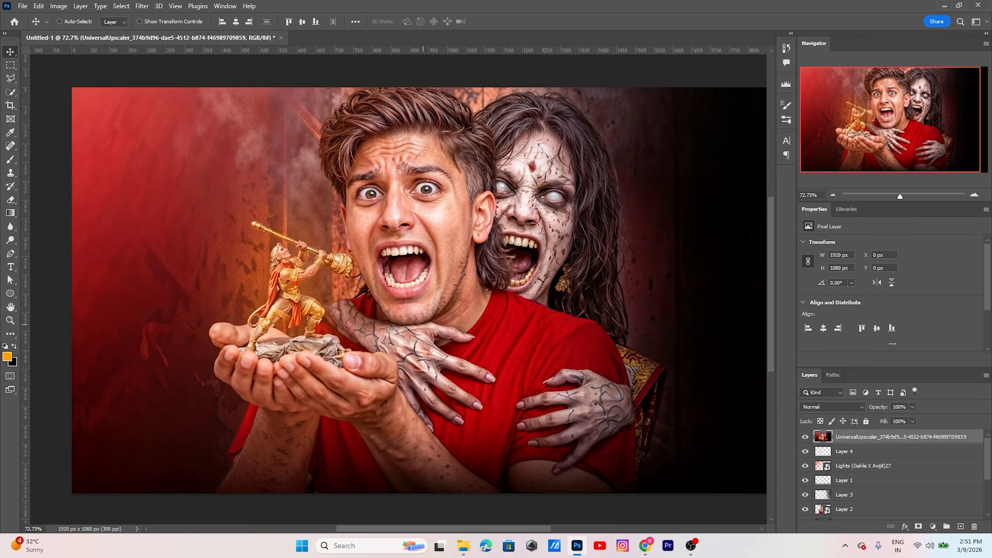
Step: Hide the upscaled layer with an inverted black layer mask and ready a white brush at 100% opacity and flow
scroll(445, 155, "up", 5)
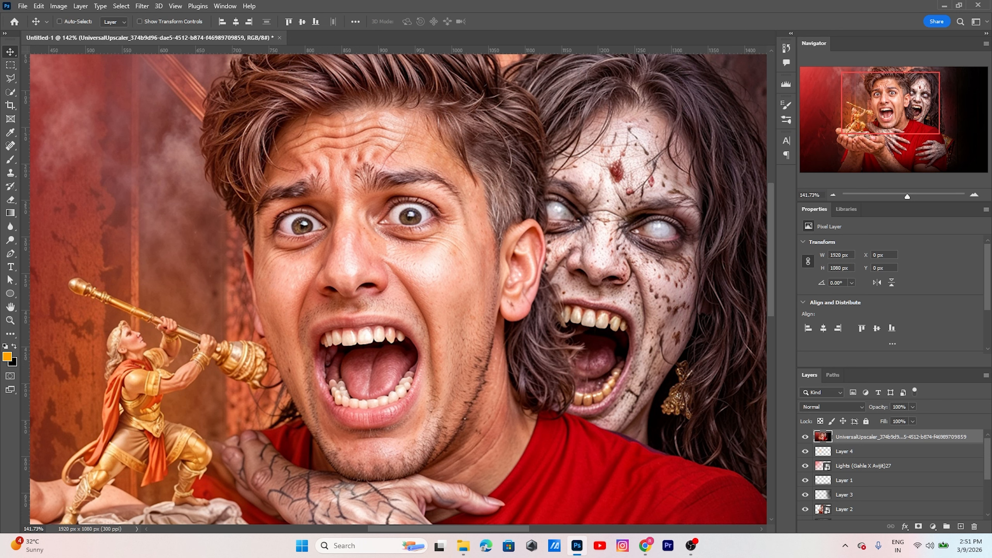
left_click(919, 526)
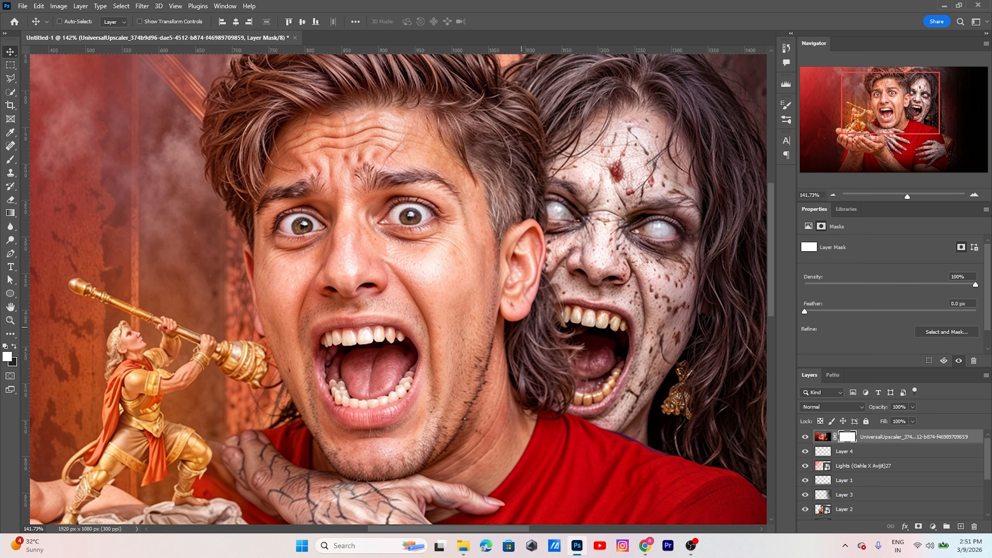
key("ctrl")
key("ctrl+i")
key("b")
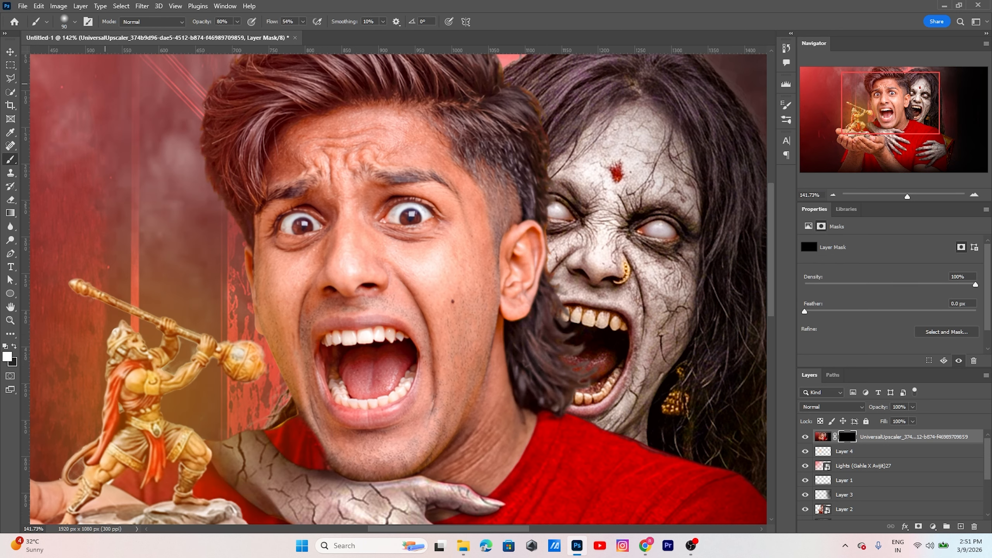
key("0")
key("shift+0")
Step: Paint white on the mask over the man's hair, including the strands behind his ear, to reveal the upscaled detail
left_click_drag(397, 130, 450, 233)
left_click_drag(508, 177, 369, 165)
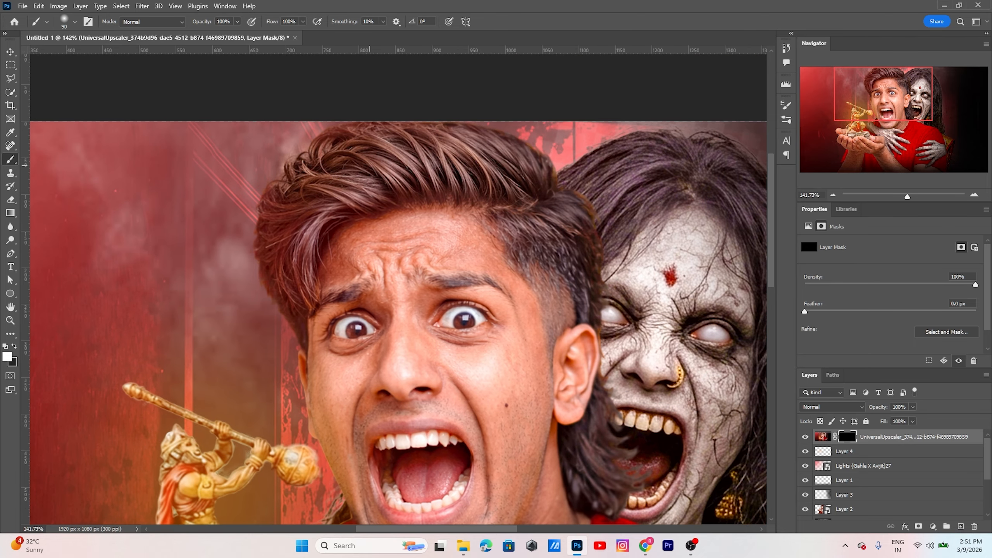
mouse_move(398, 129)
left_mouse_down()
mouse_move(475, 135)
mouse_move(539, 165)
mouse_move(571, 288)
mouse_move(555, 285)
mouse_move(469, 195)
mouse_move(287, 250)
mouse_move(290, 192)
left_mouse_up()
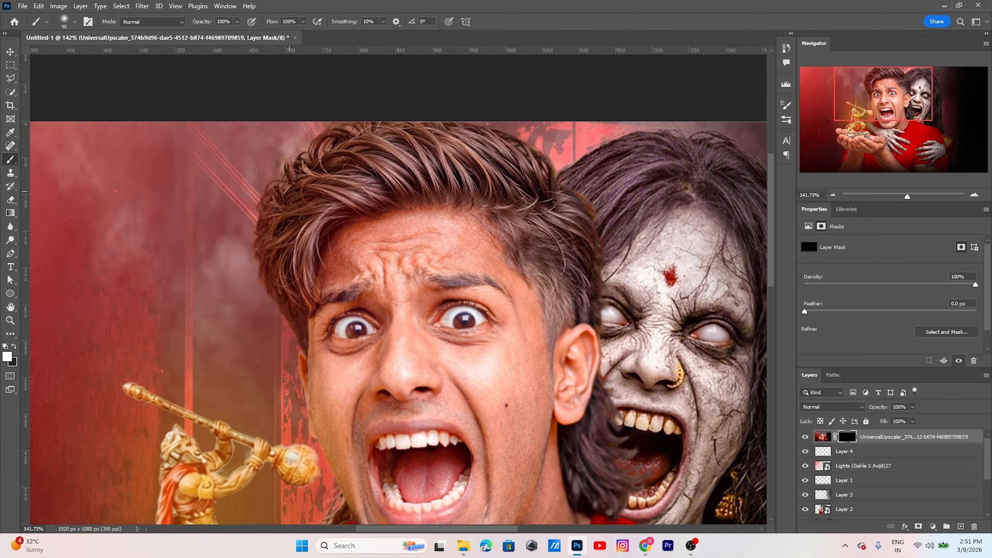
left_click_drag(289, 309, 222, 237)
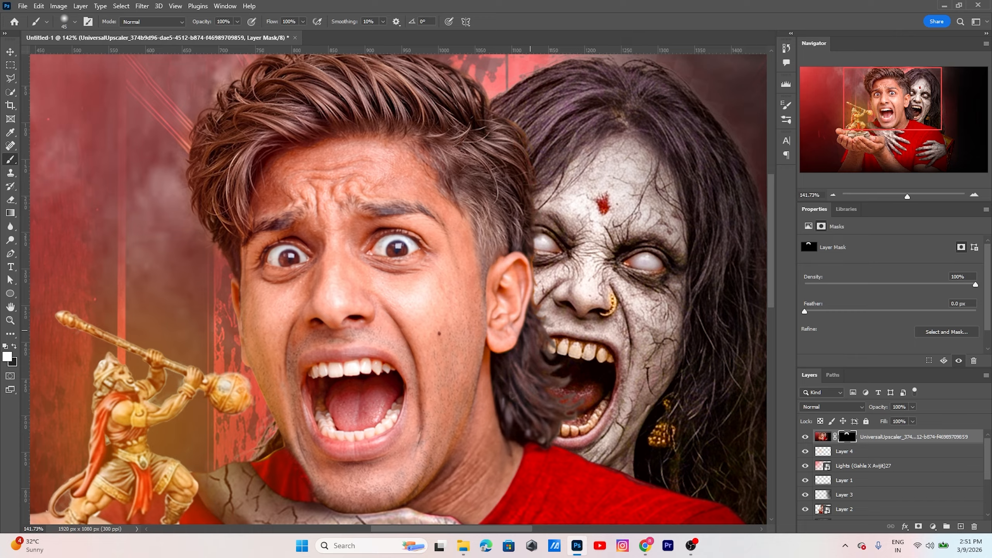
mouse_move(530, 332)
left_mouse_down()
mouse_move(506, 430)
mouse_move(557, 429)
mouse_move(545, 328)
mouse_move(509, 312)
mouse_move(491, 284)
mouse_move(510, 290)
left_mouse_up()
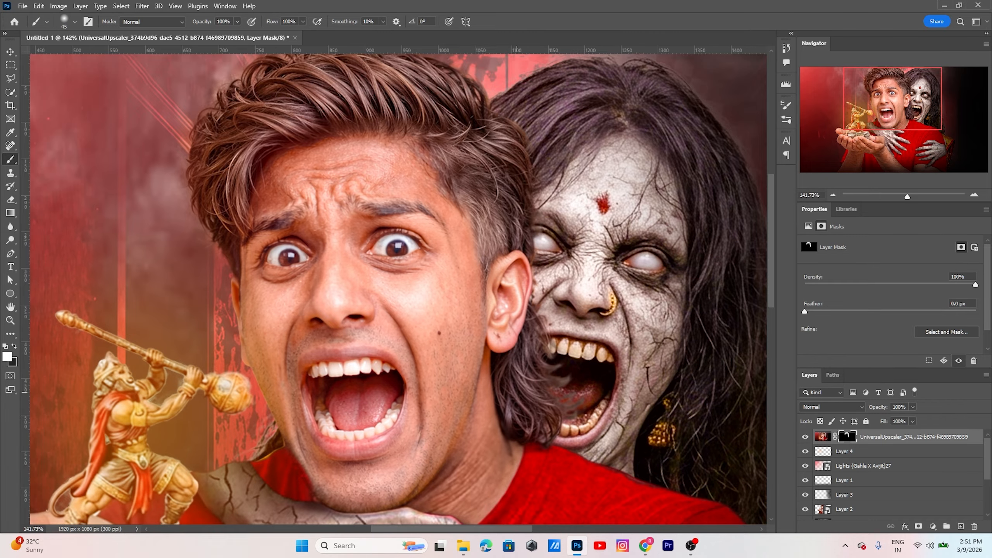
left_click_drag(512, 399, 493, 264)
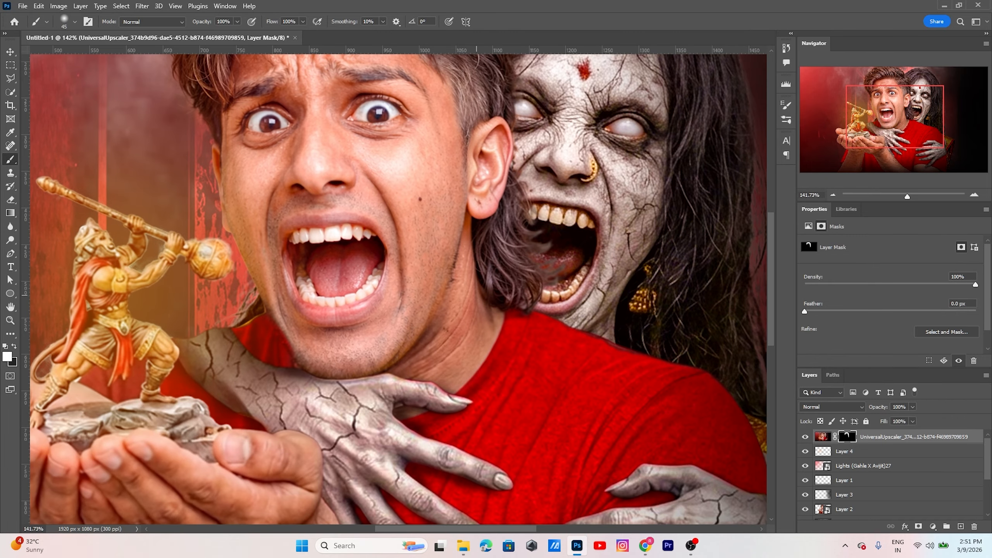
Step: Set the brush opacity to 57% and paint on the mask to blend upscaled detail into the man's jaw and neck
scroll(451, 273, "down", 2)
left_click_drag(426, 199, 445, 259)
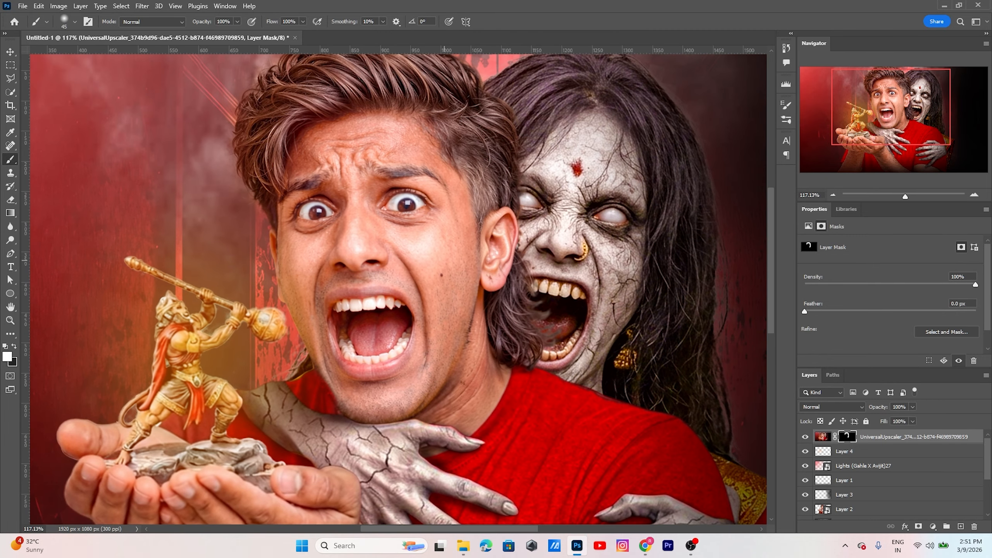
scroll(445, 259, "up", 1)
scroll(444, 259, "up", 7)
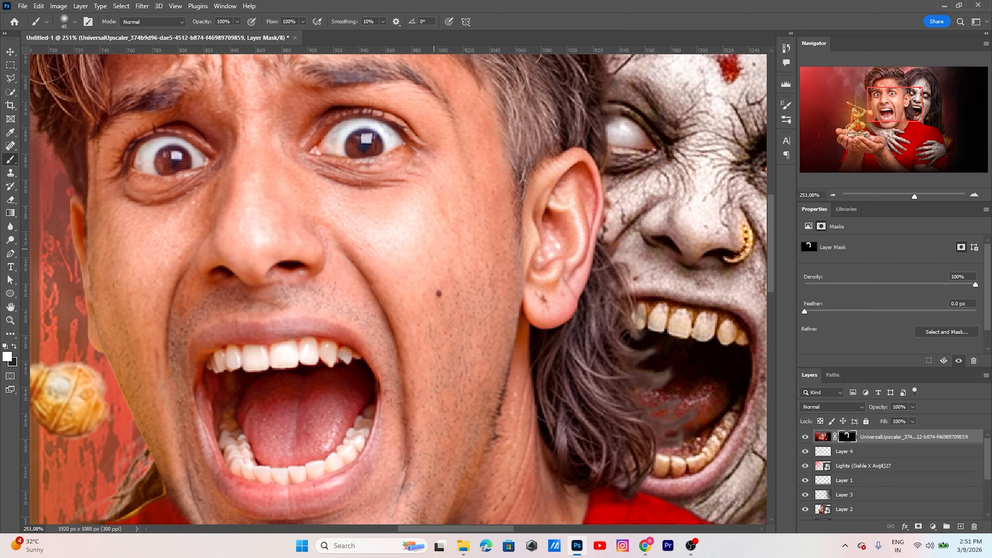
scroll(431, 231, "down", 8)
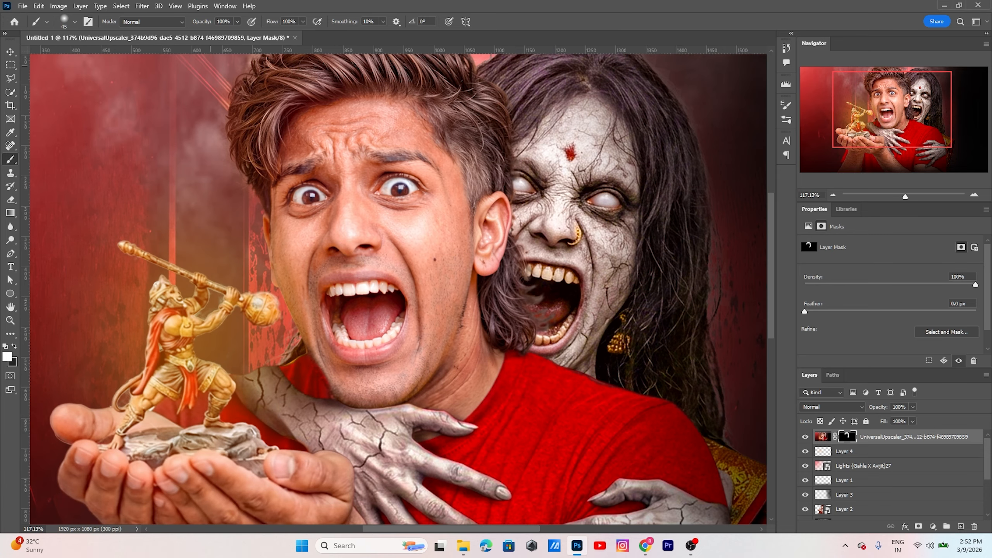
key("4")
key("3")
left_click_drag(202, 21, 203, 21)
key("Return")
left_click_drag(435, 326, 474, 269)
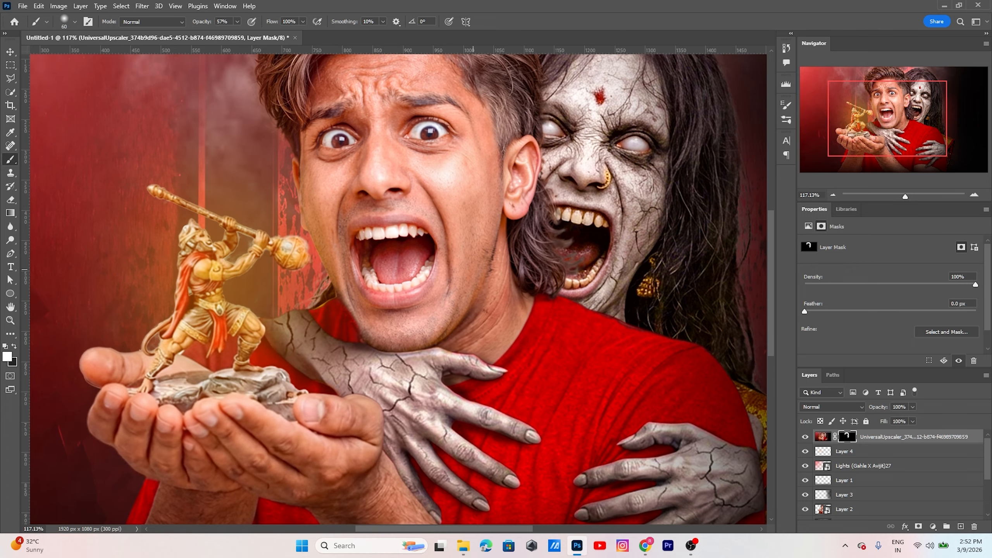
Step: Paint on the mask at 57% opacity to blend upscaled wrinkle detail into the man's forehead
scroll(430, 272, "up", 5)
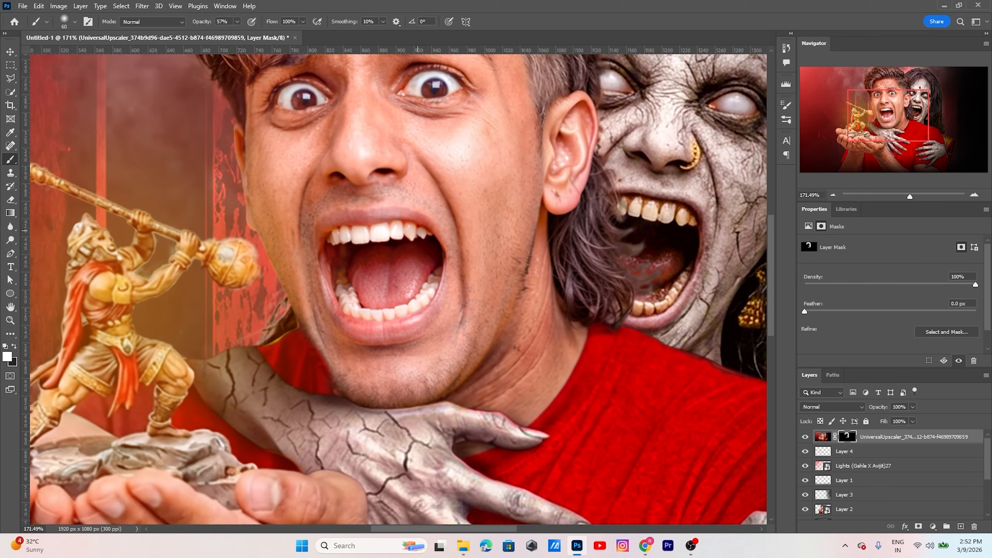
left_click_drag(430, 273, 489, 416)
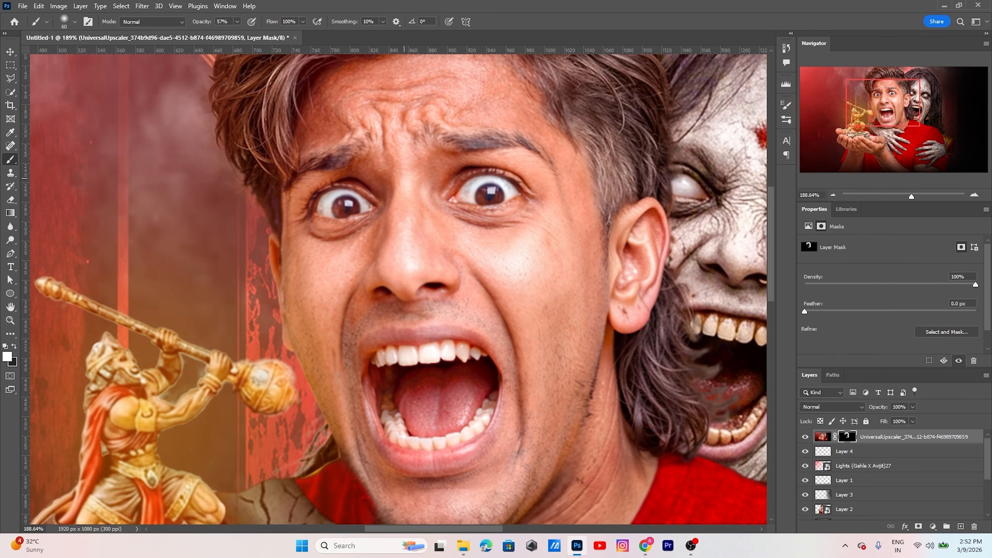
scroll(404, 179, "up", 4)
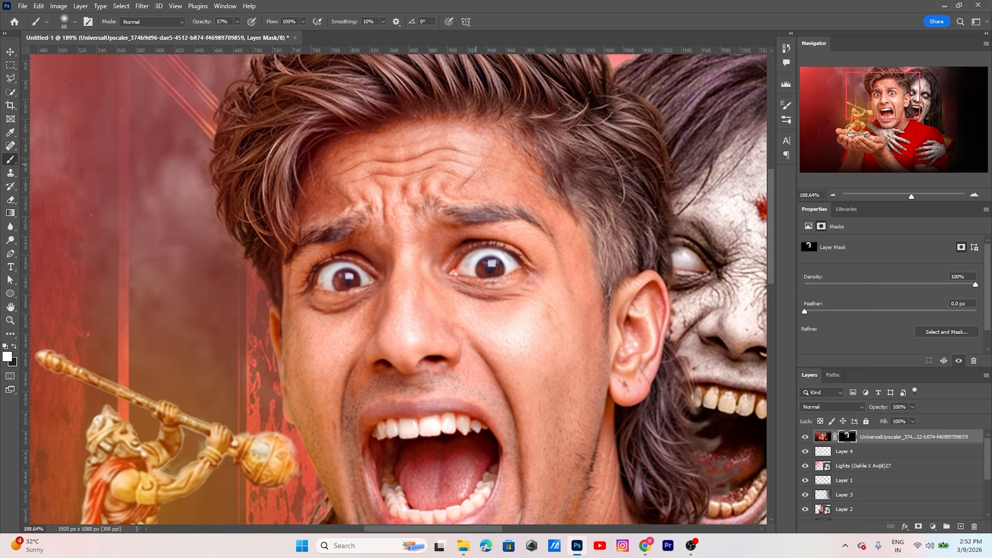
scroll(398, 289, "down", 5)
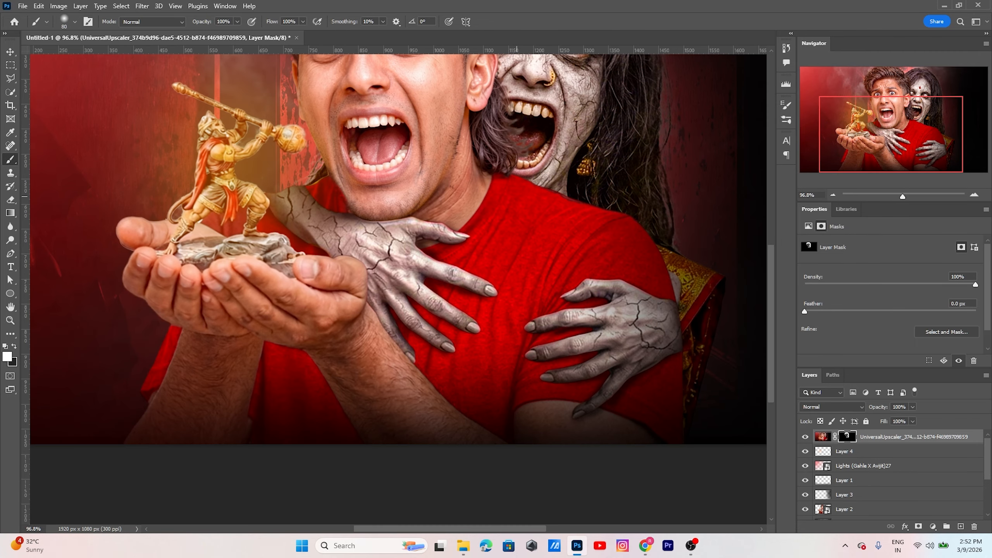
Step: Paint on the mask at 100% opacity to reveal the upscaled shirt, forearms, and the ghost's hands, face and hair
mouse_move(502, 182)
left_mouse_down()
mouse_move(564, 224)
mouse_move(537, 278)
mouse_move(485, 231)
mouse_move(456, 273)
mouse_move(463, 357)
mouse_move(537, 326)
mouse_move(609, 317)
mouse_move(660, 340)
left_mouse_up()
mouse_move(297, 207)
left_mouse_down()
mouse_move(383, 253)
mouse_move(396, 338)
left_mouse_up()
mouse_move(224, 320)
left_mouse_down()
mouse_move(274, 307)
mouse_move(367, 393)
left_mouse_up()
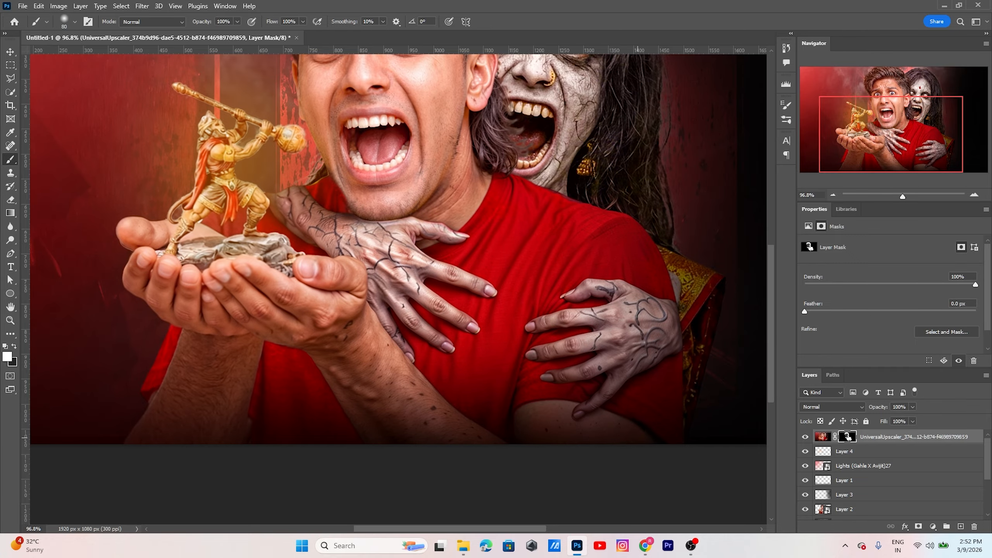
left_click_drag(274, 372, 352, 364)
left_click_drag(266, 332, 338, 368)
left_click_drag(390, 156, 303, 347)
scroll(524, 110, "up", 6)
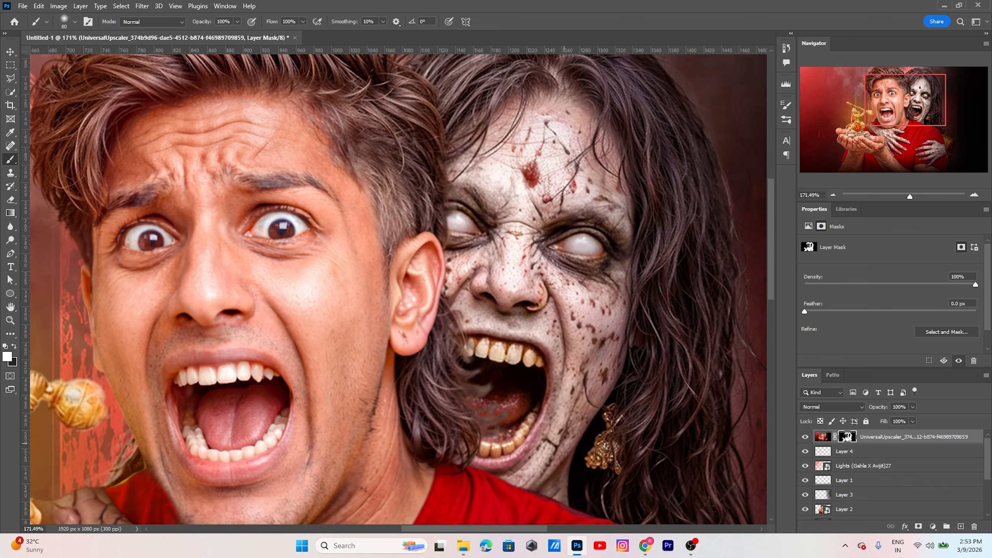
Step: Paint white on the mask to reveal upscaled detail around the ghost's face and the sari behind the man's shoulder
left_click_drag(543, 422, 498, 354)
left_click_drag(372, 279, 348, 95)
scroll(348, 95, "down", 5)
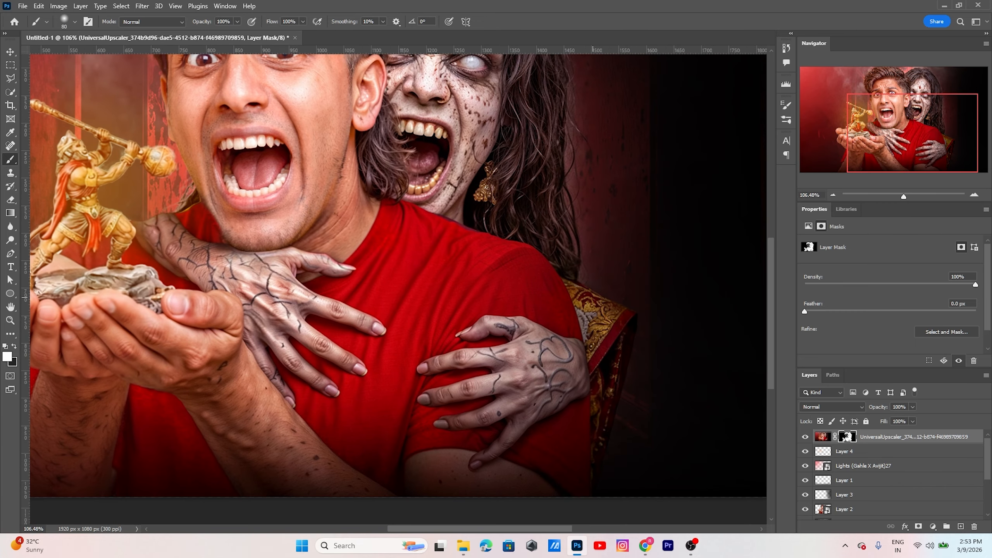
left_click_drag(618, 309, 596, 392)
Step: Paint white on the mask over the golden idol, its rock base and the man's hands to reveal upscaled detail
left_click_drag(117, 203, 532, 231)
scroll(516, 239, "down", 6)
mouse_move(496, 168)
left_mouse_down()
mouse_move(507, 211)
mouse_move(456, 285)
left_mouse_up()
mouse_move(442, 254)
left_mouse_down()
mouse_move(450, 266)
mouse_move(466, 250)
left_mouse_up()
left_click(436, 234)
scroll(477, 287, "up", 6)
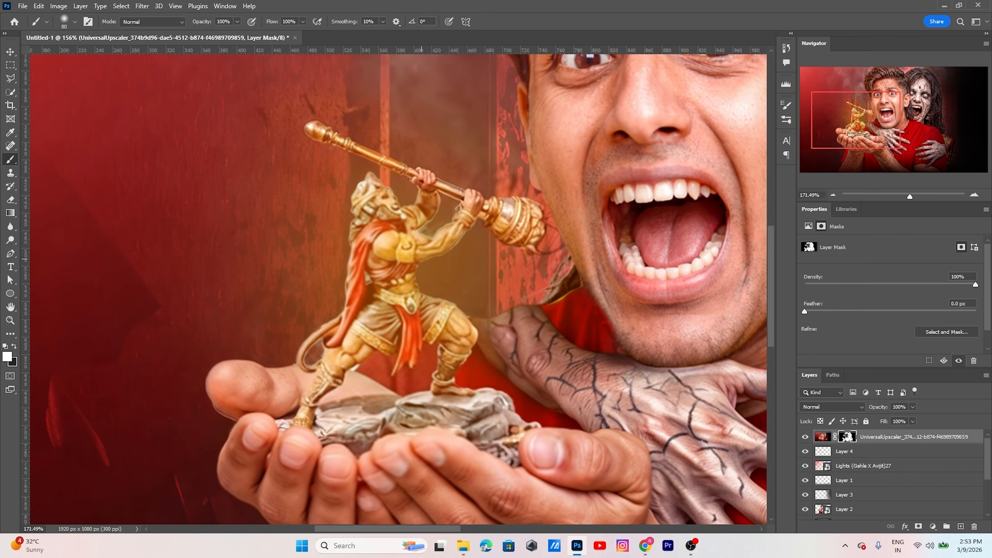
left_click_drag(446, 336, 440, 367)
left_click_drag(381, 338, 335, 376)
left_click_drag(381, 266, 383, 289)
Step: Enlarge the brush and paint white on the mask across the background on both sides and around the idol
scroll(383, 289, "down", 9)
scroll(390, 343, "down", 3)
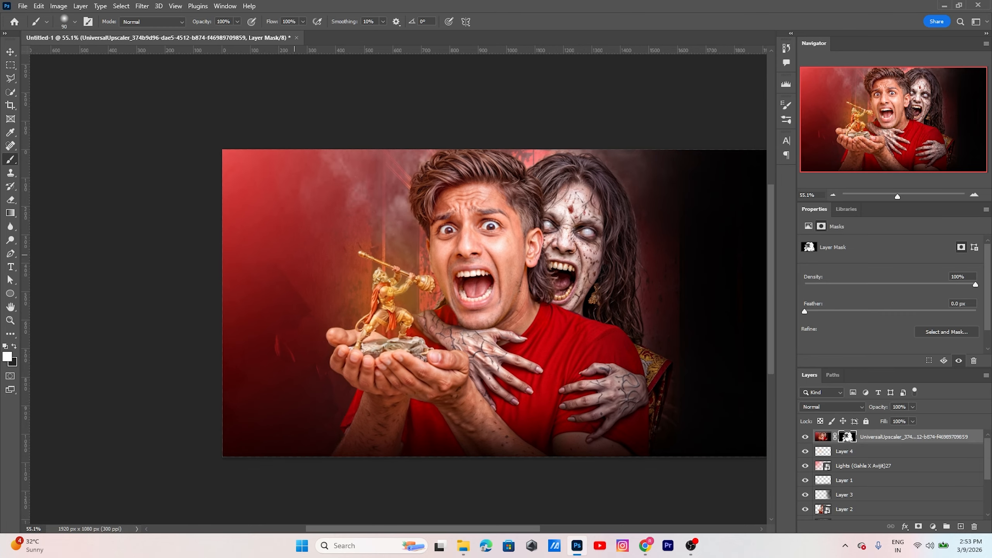
key("]")
key("]")
key("]")
key("]")
key("]")
key("]")
key("]")
key("]")
key("]")
key("]")
key("]")
key("]")
left_click_drag(273, 203, 273, 406)
mouse_move(742, 196)
left_mouse_down()
mouse_move(548, 196)
mouse_move(548, 406)
left_mouse_up()
left_click_drag(335, 297, 464, 302)
scroll(464, 302, "up", 1)
key("v")
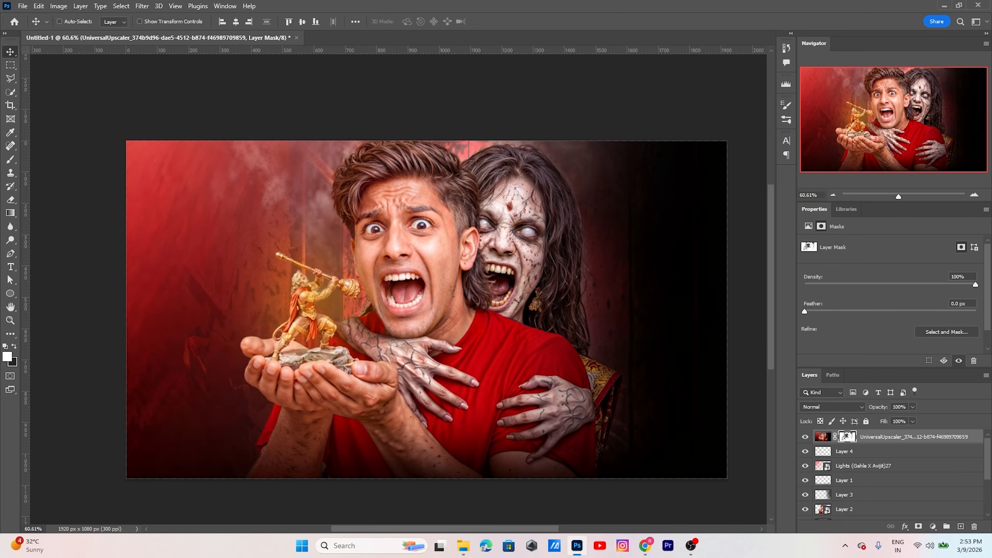
Step: Toggle the upscaled layer's visibility to compare the composite with and without the upscaled detail
left_click(805, 437)
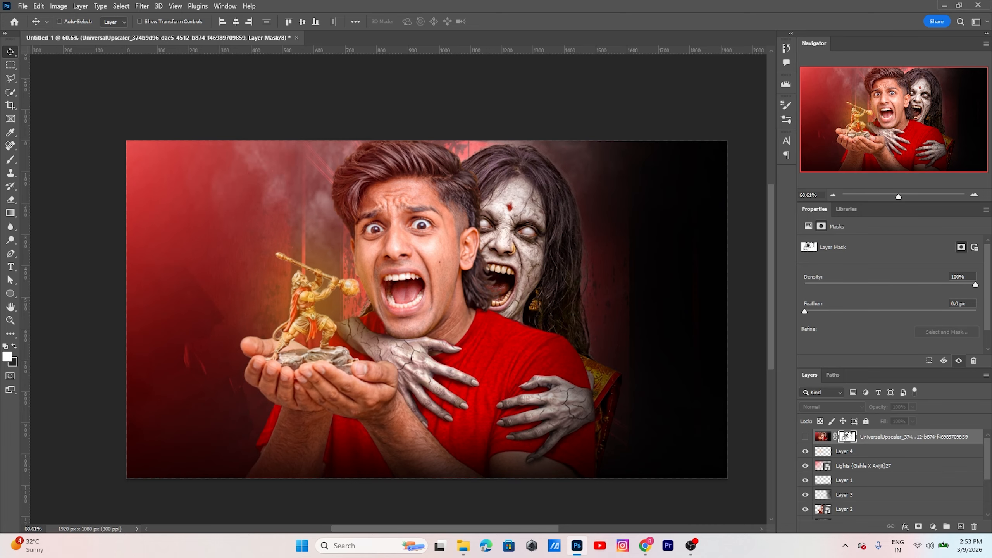
left_click(806, 437)
left_click_drag(603, 339, 604, 340)
scroll(524, 368, "up", 2)
left_click(805, 437)
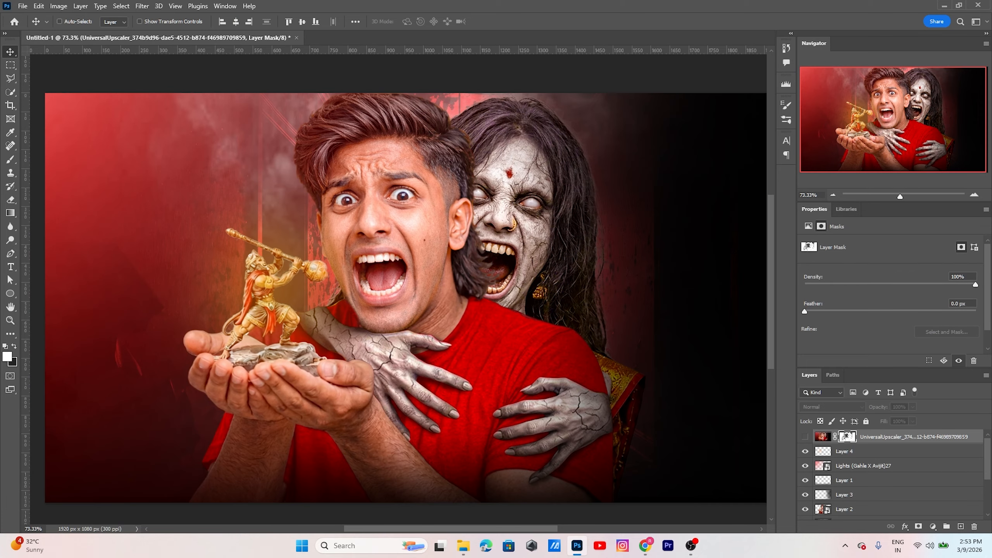
key("ctrl+comma")
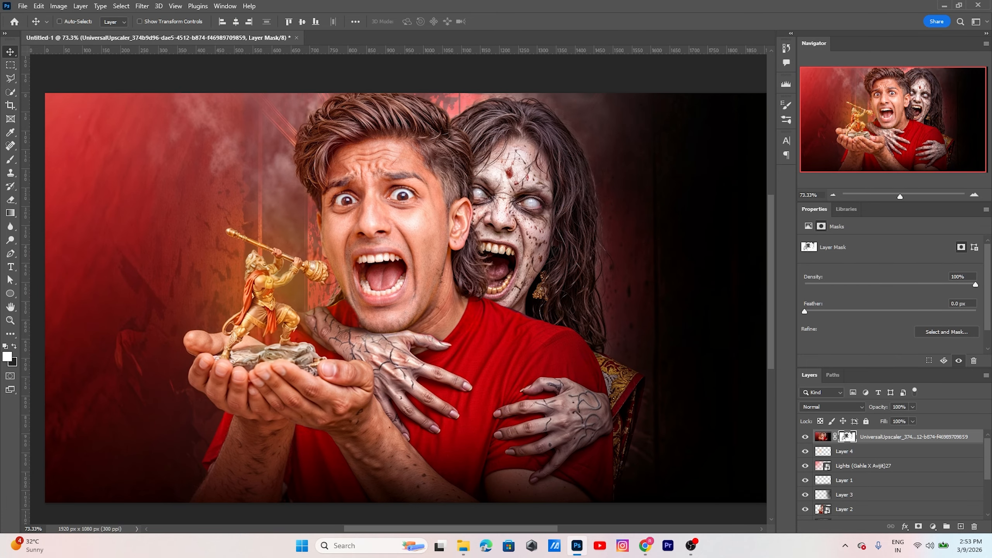
scroll(631, 376, "down", 2)
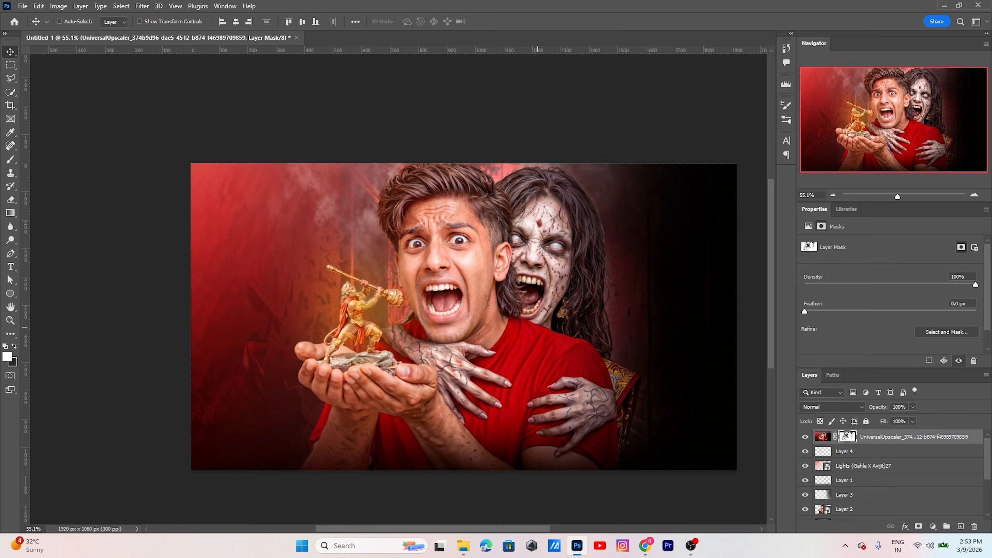
Step: Stamp all visible layers into a new layer at the top of the stack and convert it to a Smart Object
key("ctrl")
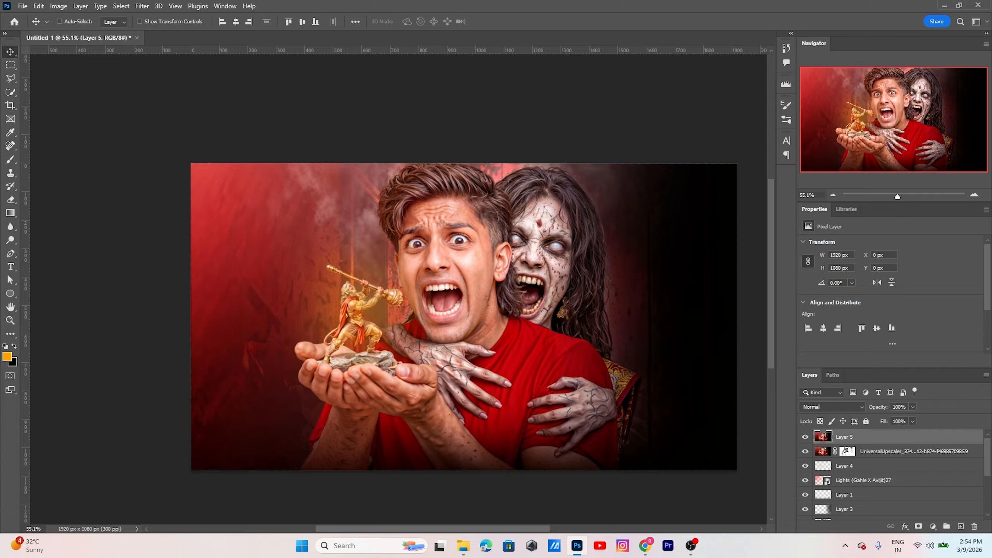
right_click(868, 437)
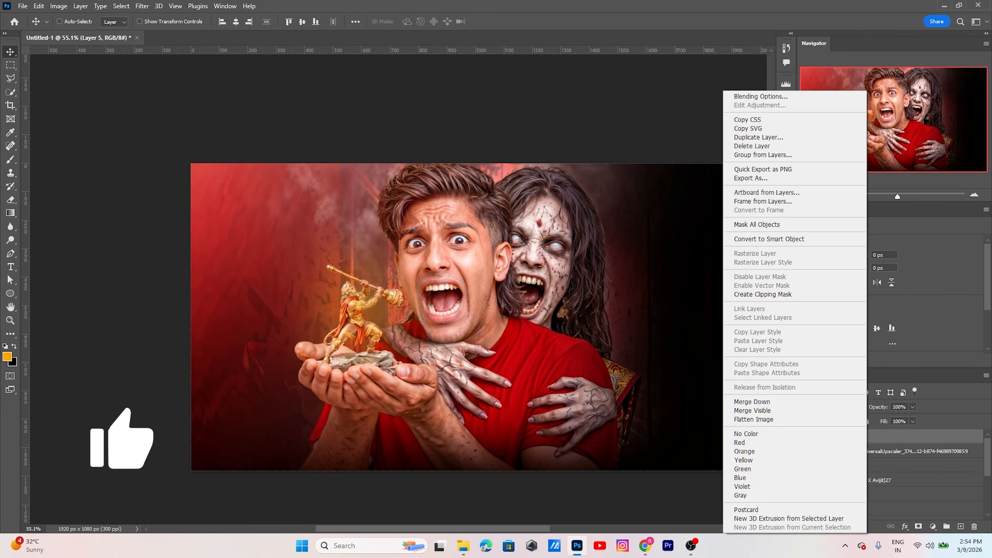
left_click(768, 239)
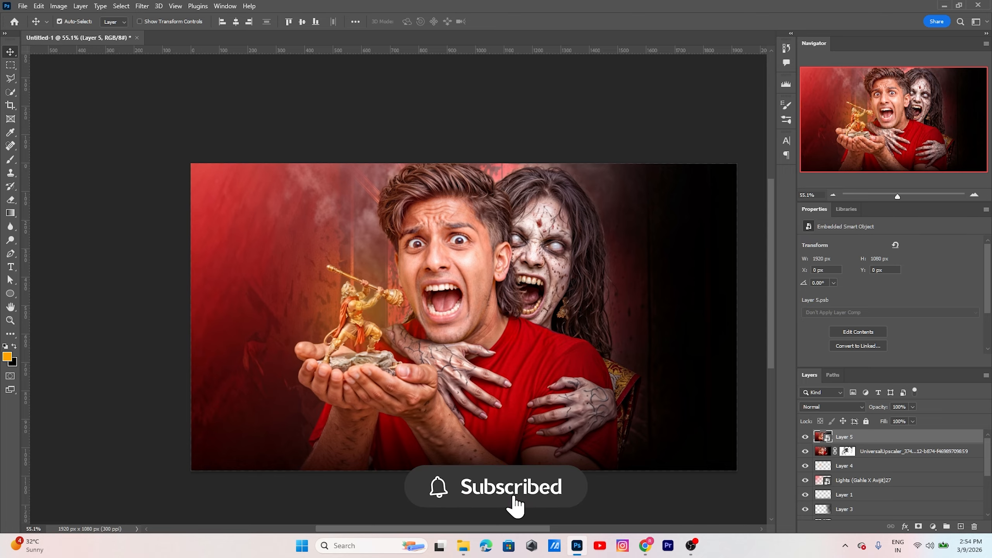
Step: Open the Camera Raw Filter on the merged Smart Object and set Texture to +19 and Clarity to +11
key("ctrl+shift+a")
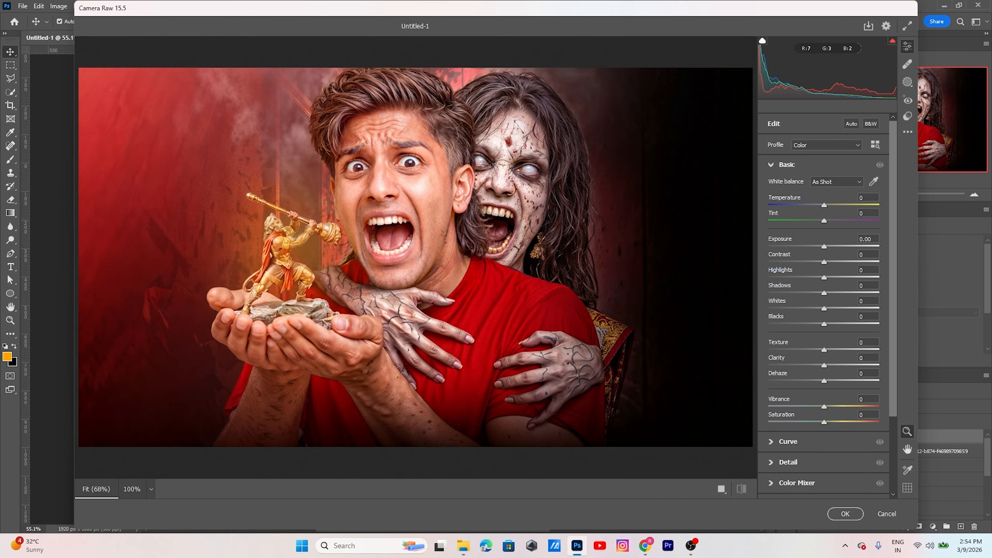
scroll(431, 175, "up", 4)
scroll(431, 175, "up", 2)
left_click_drag(430, 175, 391, 245)
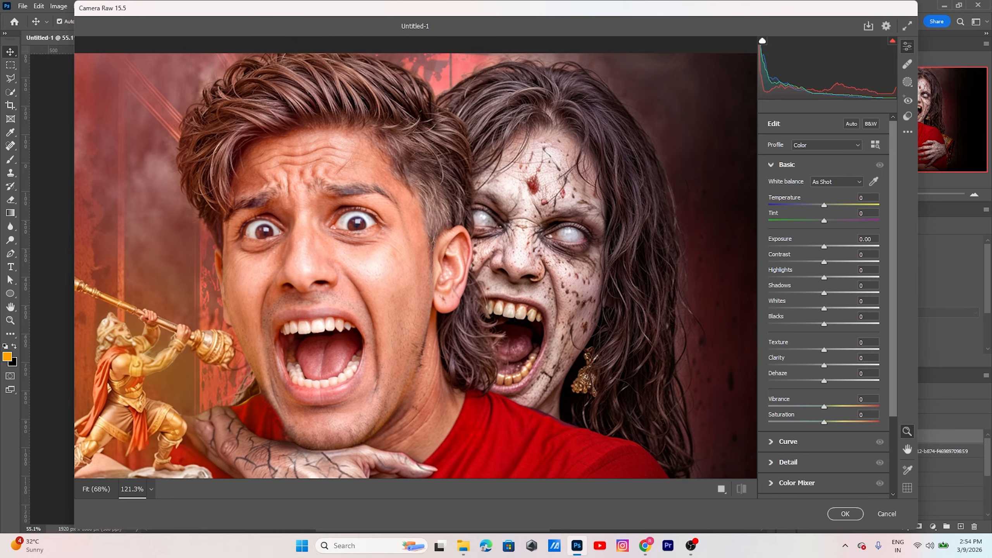
mouse_move(824, 350)
left_mouse_down()
mouse_move(835, 350)
mouse_move(830, 365)
left_mouse_up()
scroll(824, 305, "down", 3)
scroll(824, 305, "up", 3)
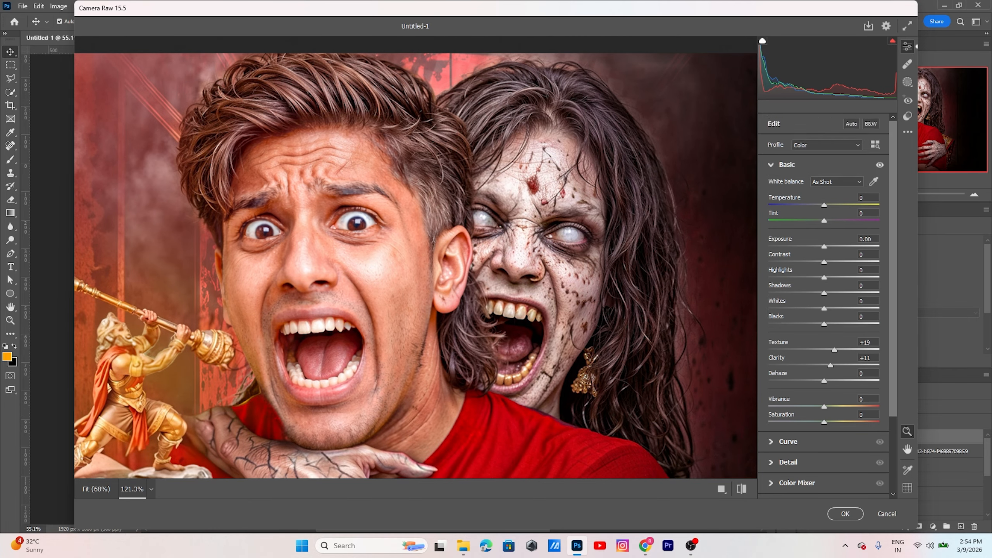
Step: Set the Camera Raw Sharpening to 29 and slightly raise the noise reduction
scroll(824, 305, "down", 5)
left_click(788, 364)
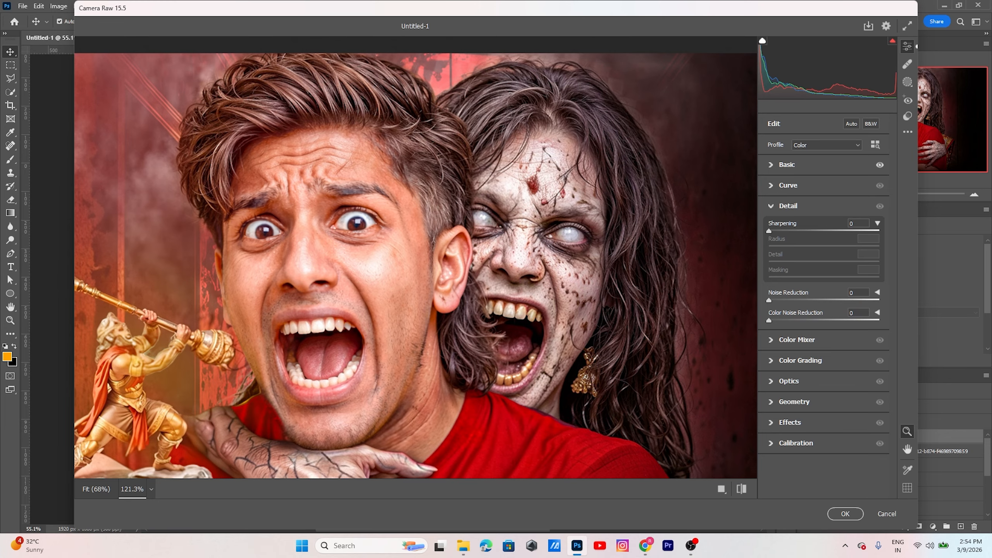
left_click_drag(768, 231, 791, 231)
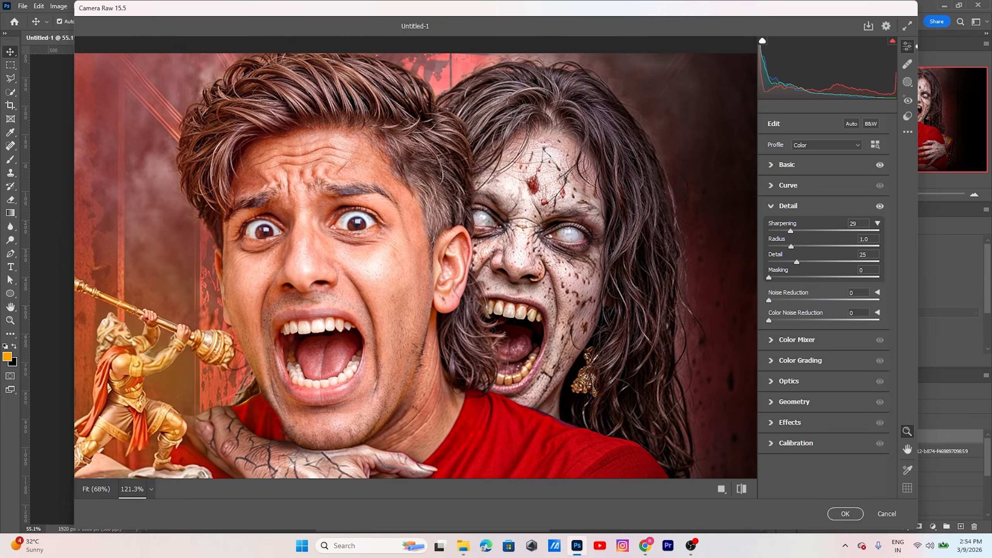
left_click_drag(769, 300, 775, 321)
Step: Add a Grain effect of 16 in Camera Raw and check it on the whole image
left_click(790, 423)
left_click_drag(768, 335, 784, 334)
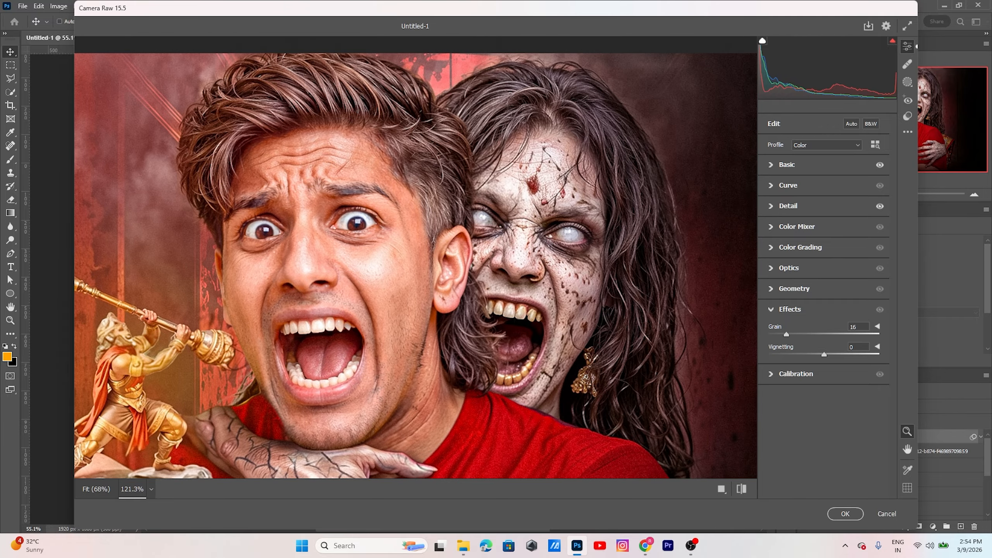
left_click_drag(625, 318, 430, 244)
left_click_drag(407, 291, 304, 291)
key("z")
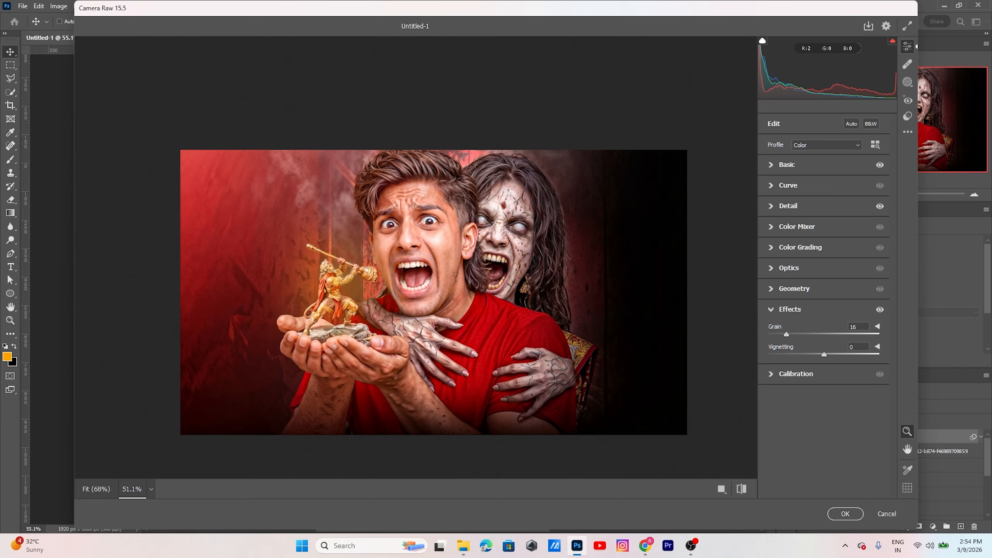
Step: Compare the before and after views side by side and apply the Camera Raw adjustments to the merged layer
scroll(431, 238, "up", 8)
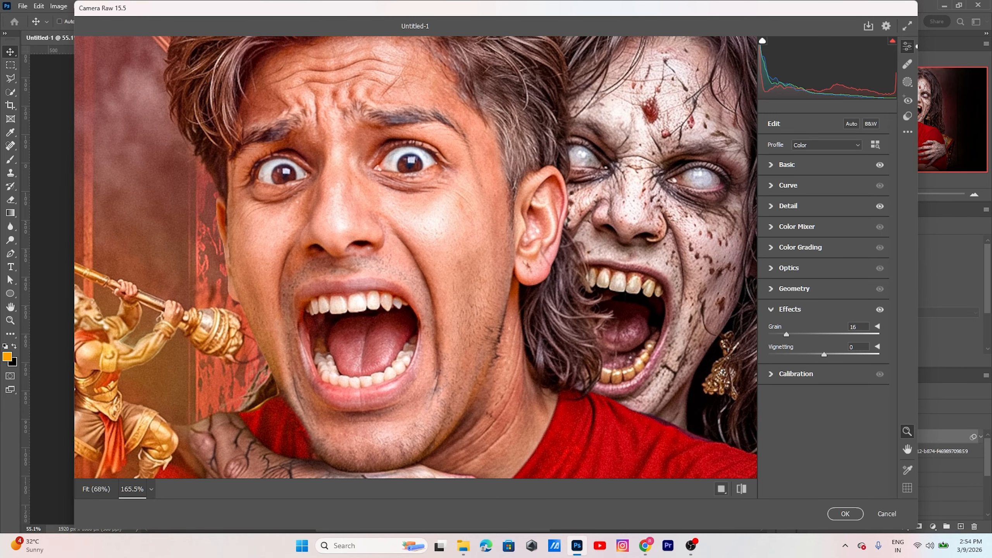
left_click(722, 489)
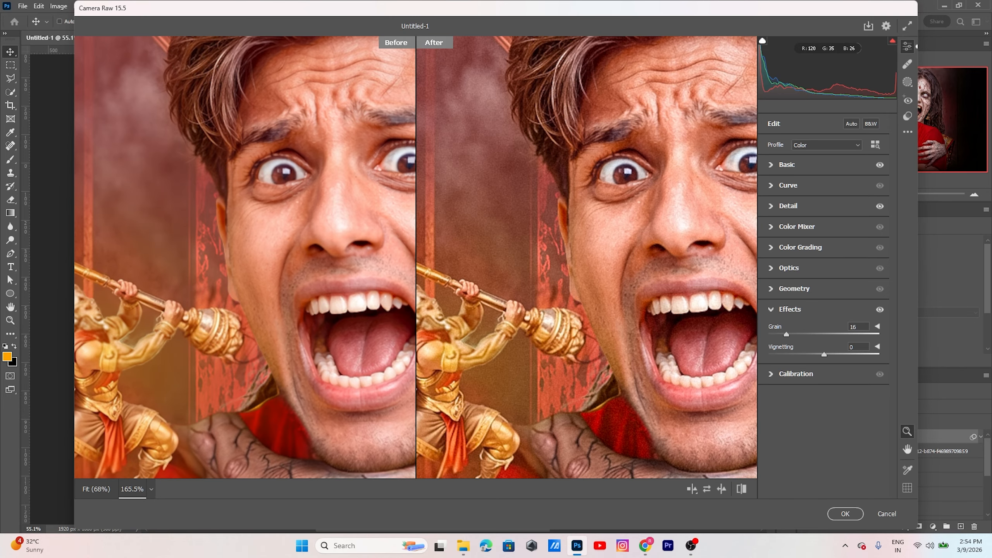
scroll(661, 325, "down", 5)
left_click_drag(660, 324, 495, 271)
scroll(507, 250, "up", 1)
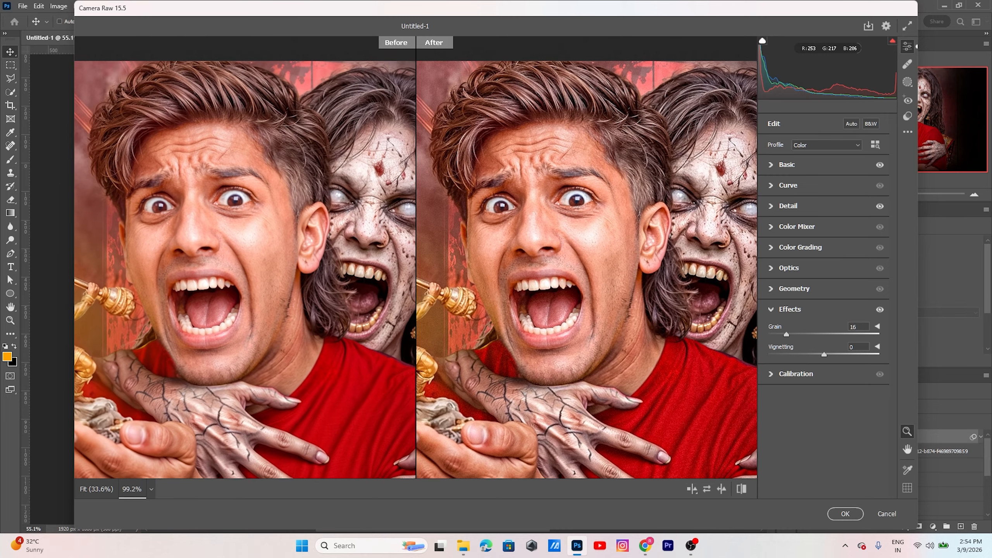
scroll(578, 246, "up", 1)
key("Return")
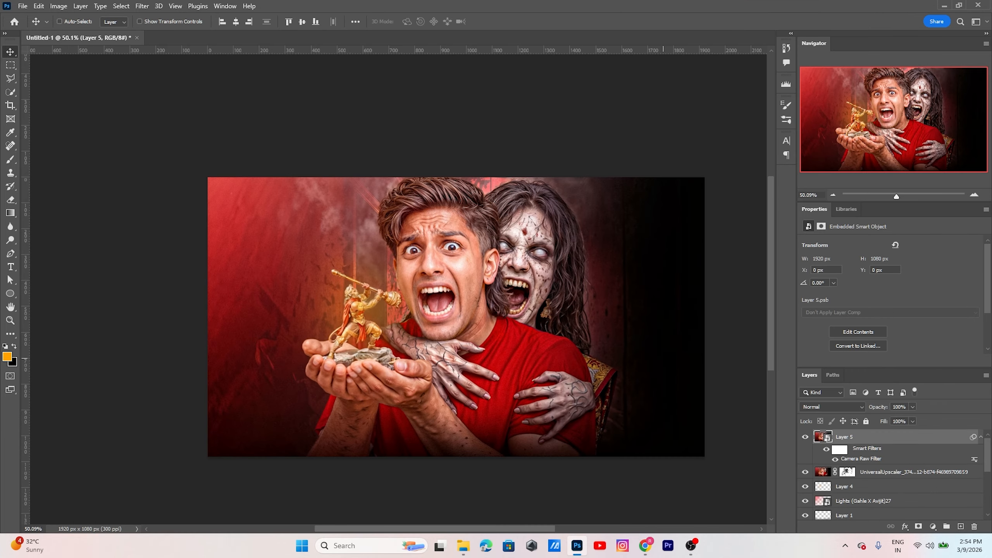
scroll(574, 374, "up", 2)
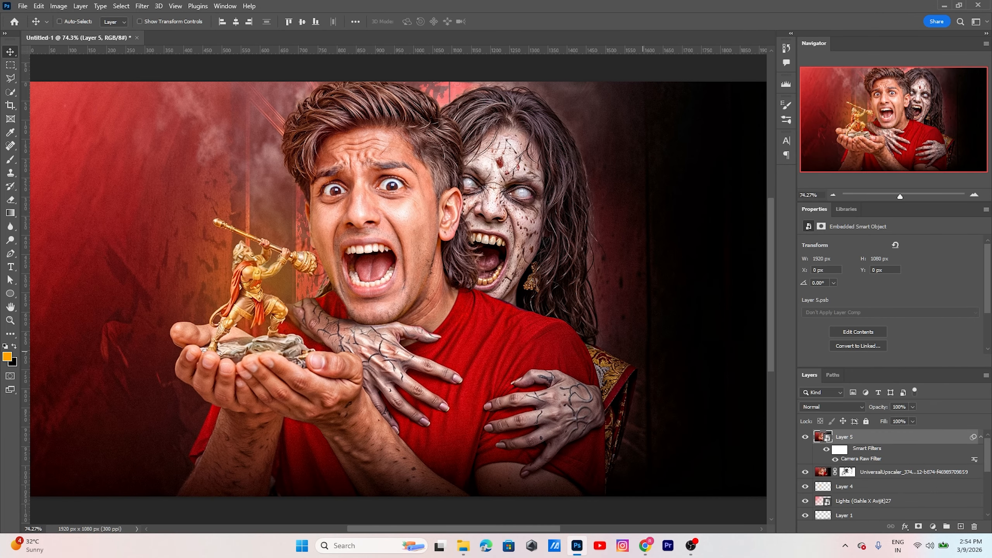